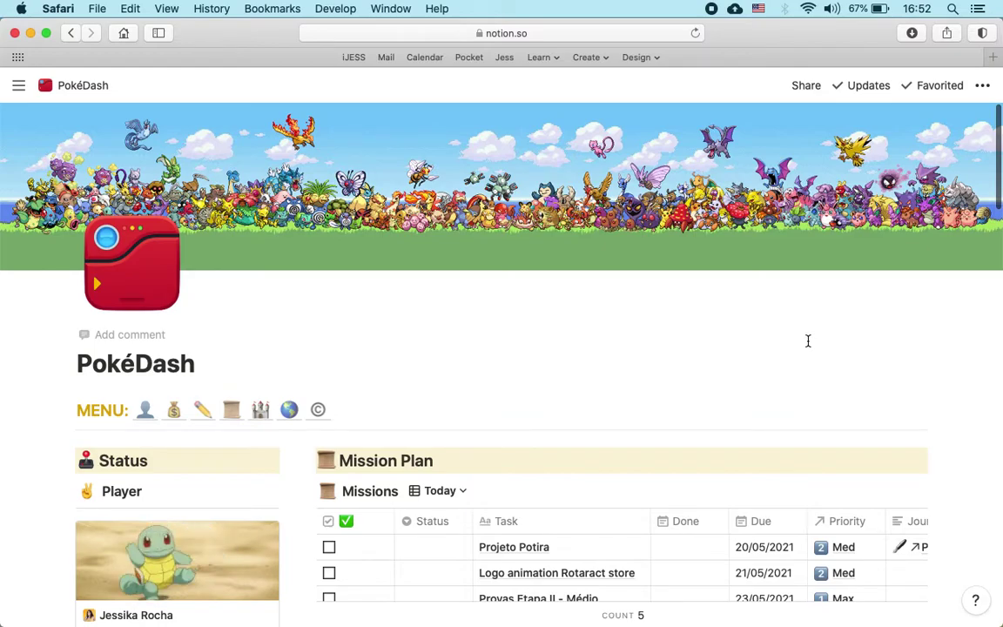
# Look over the PokéDash dashboard's Status, Mission Plan, Quests and Buttons sections
pyautogui.scroll(-10, 808, 340)
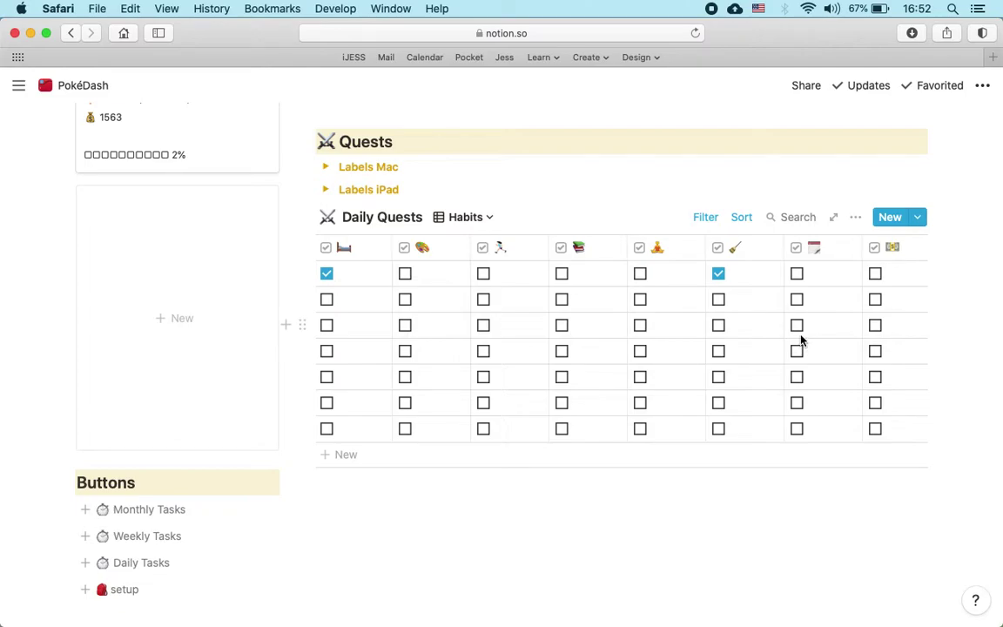
pyautogui.scroll(10, 85, 255)
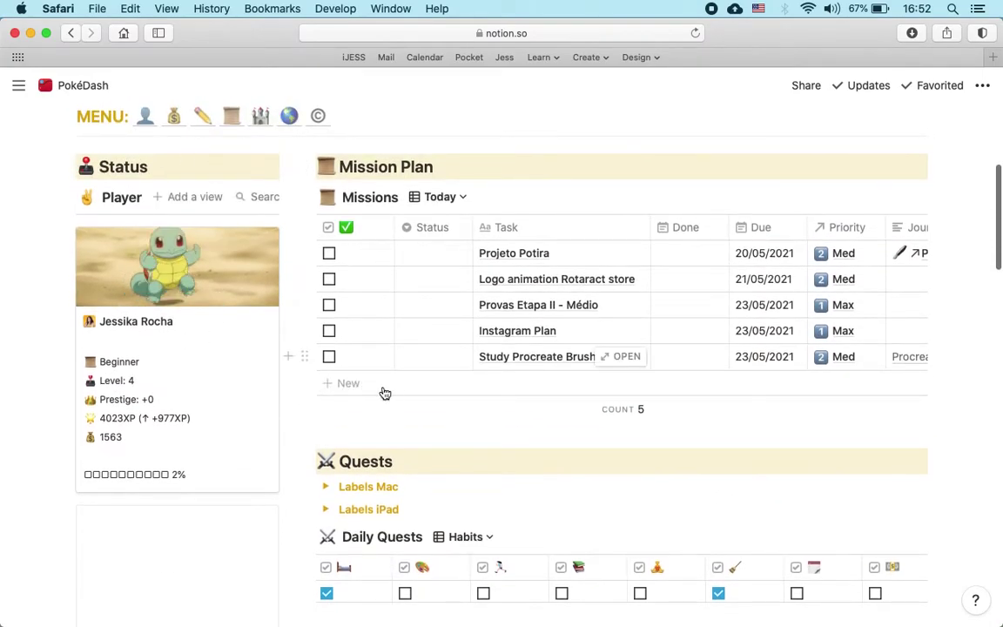
pyautogui.scroll(-8, 226, 457)
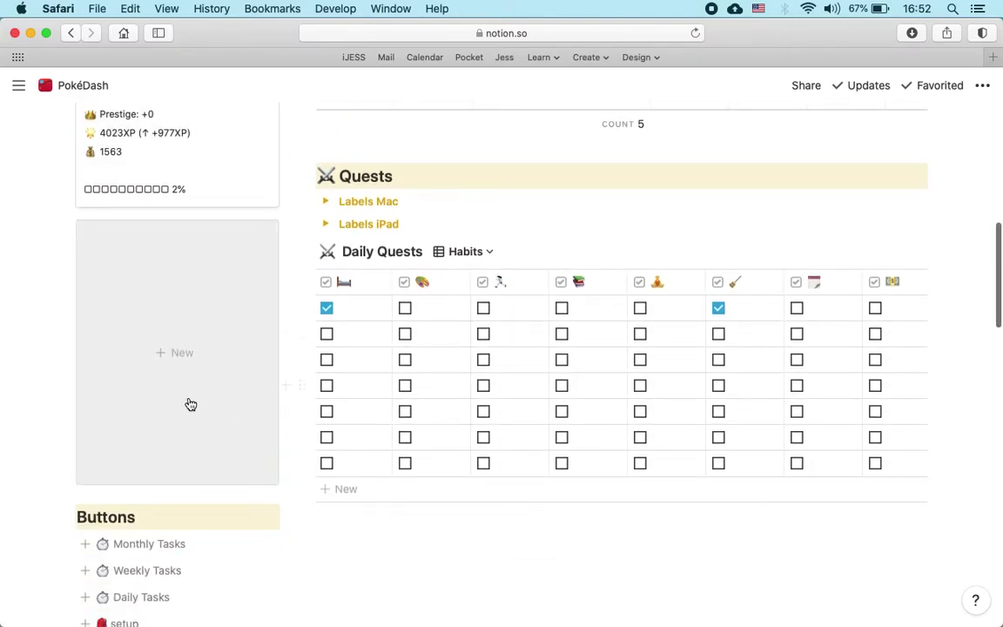
pyautogui.scroll(7, 230, 260)
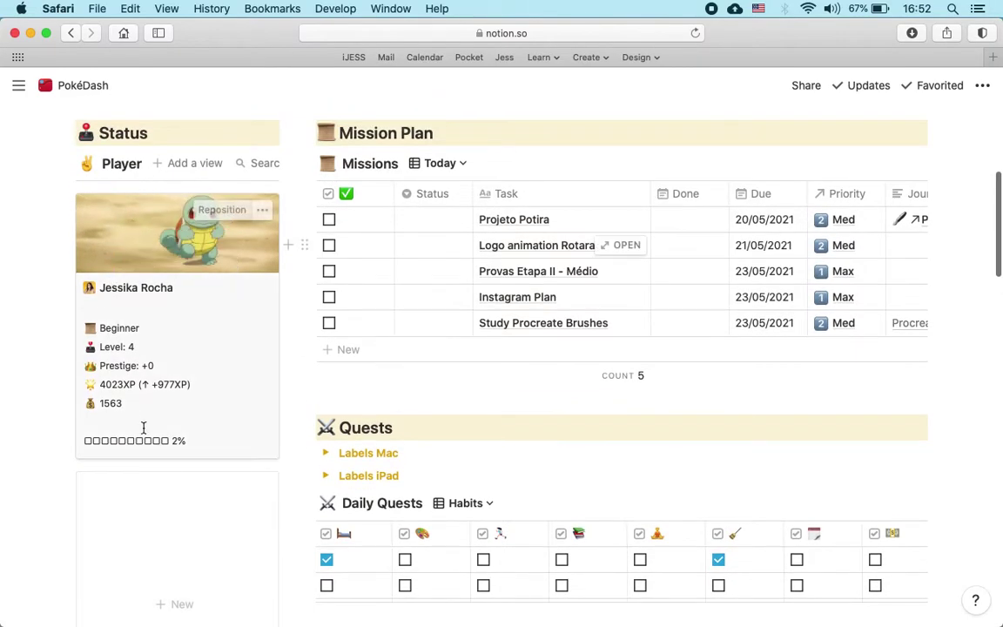
pyautogui.scroll(-7, 139, 431)
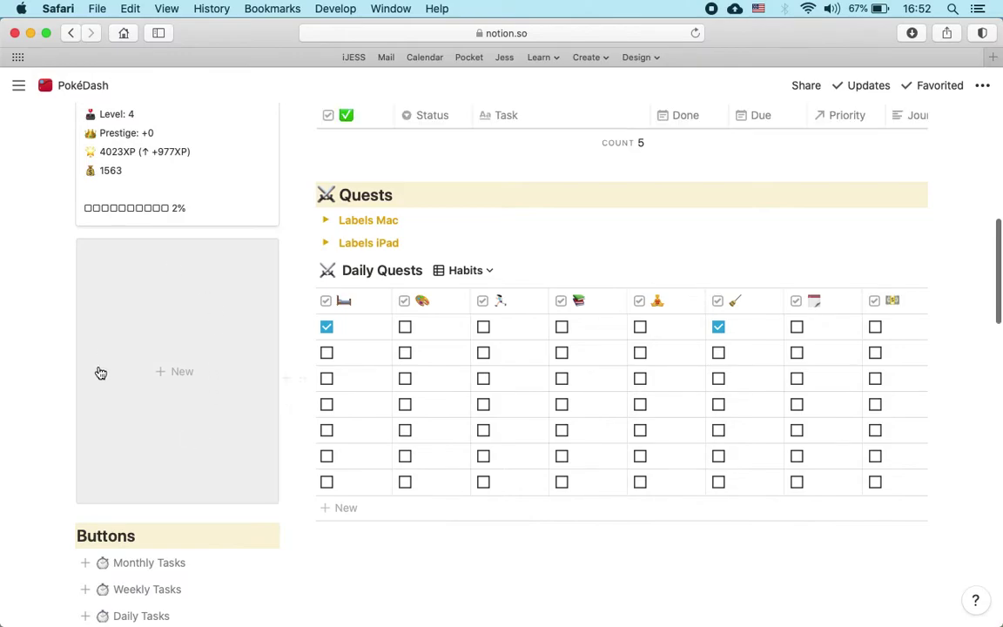
pyautogui.scroll(7, 142, 294)
pyautogui.scroll(-9, 142, 293)
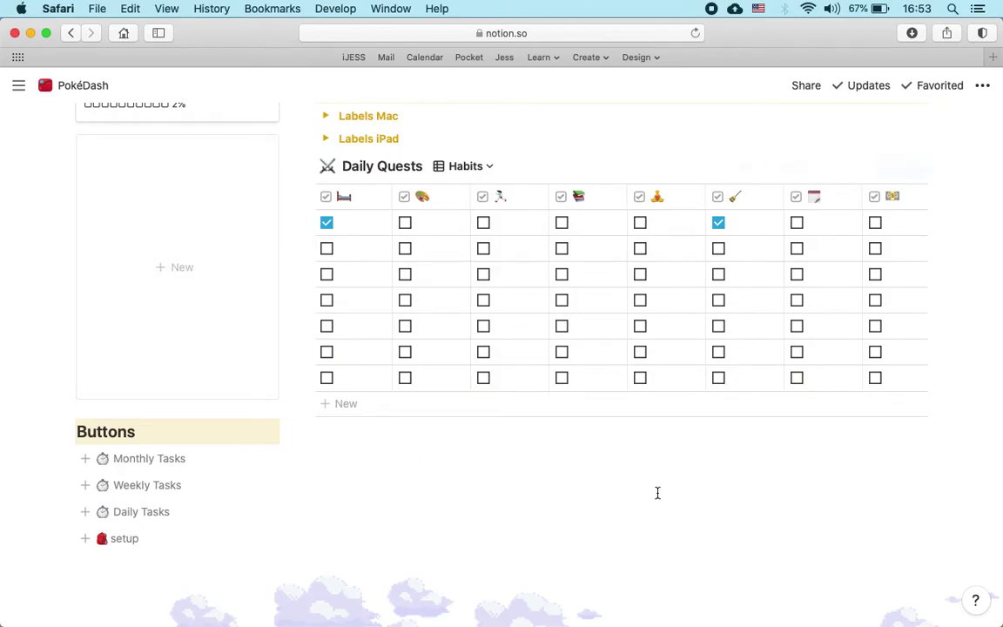
pyautogui.scroll(1, 954, 169)
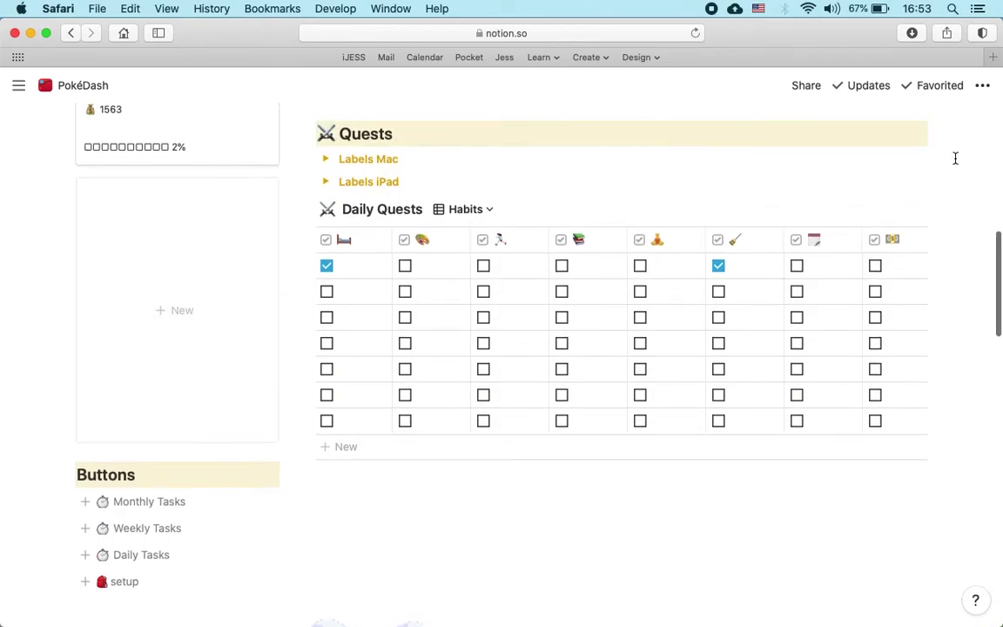
# Lock the PokéDash page against editing
pyautogui.click(982, 88)
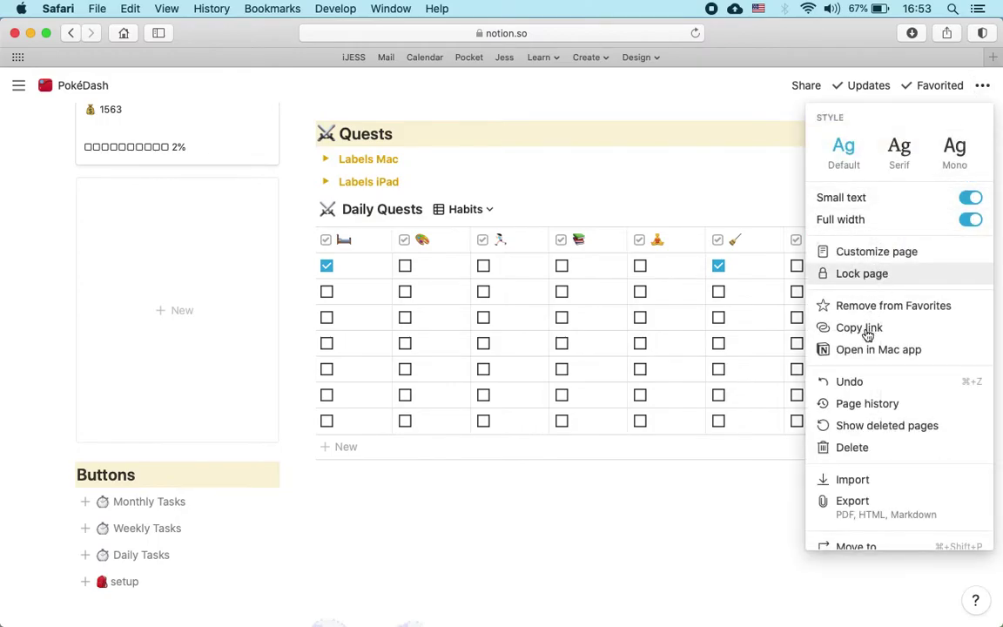
pyautogui.click(879, 275)
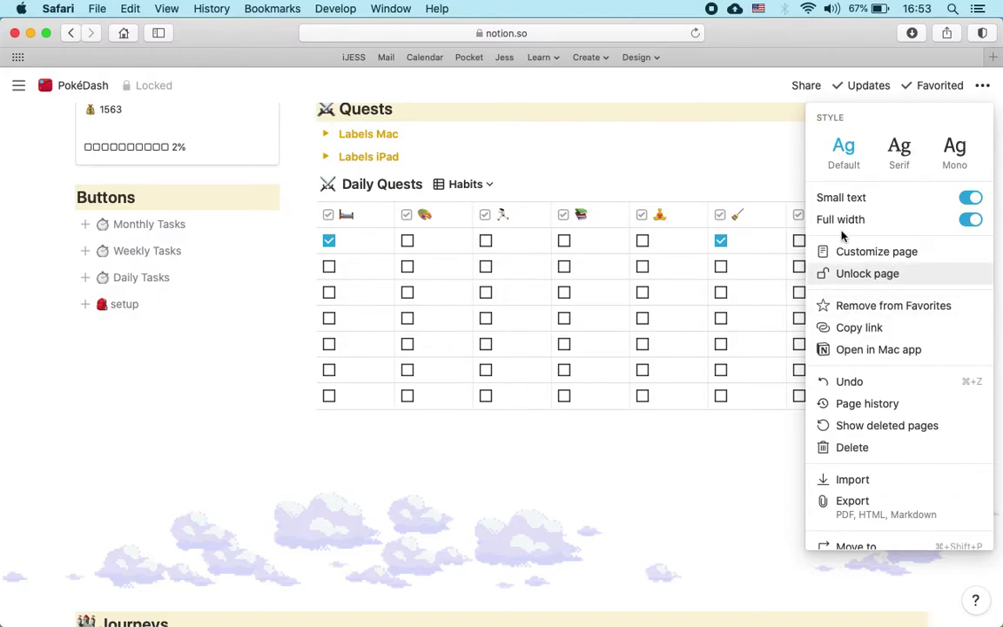
pyautogui.click(732, 157)
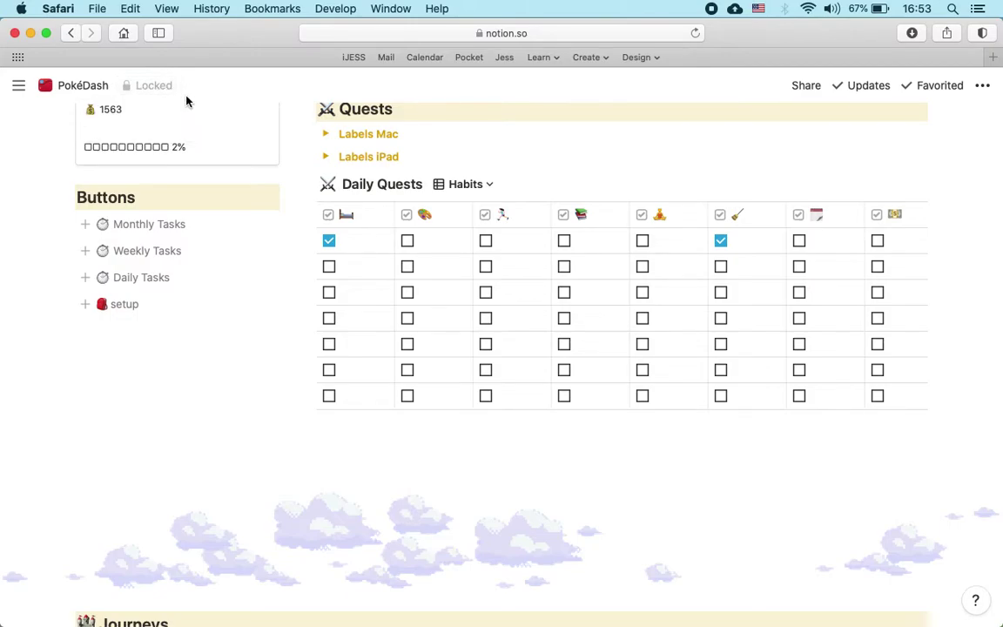
# Examine how the Player, Missions, Daily Quests and Buttons sections look on the locked page
pyautogui.scroll(10, 364, 461)
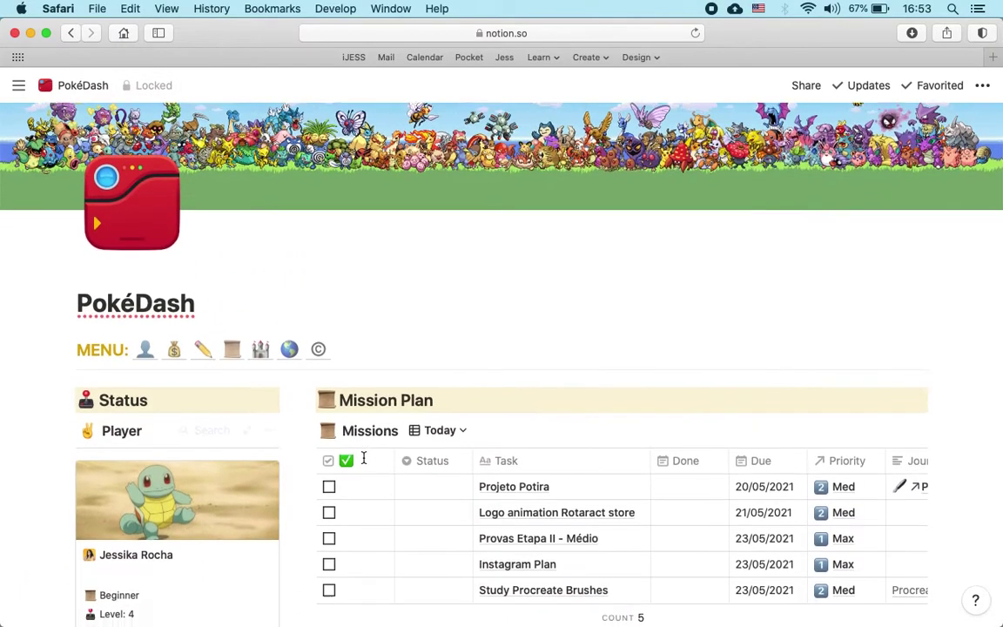
pyautogui.scroll(-3, 364, 458)
pyautogui.scroll(5, 364, 457)
pyautogui.scroll(-7, 364, 459)
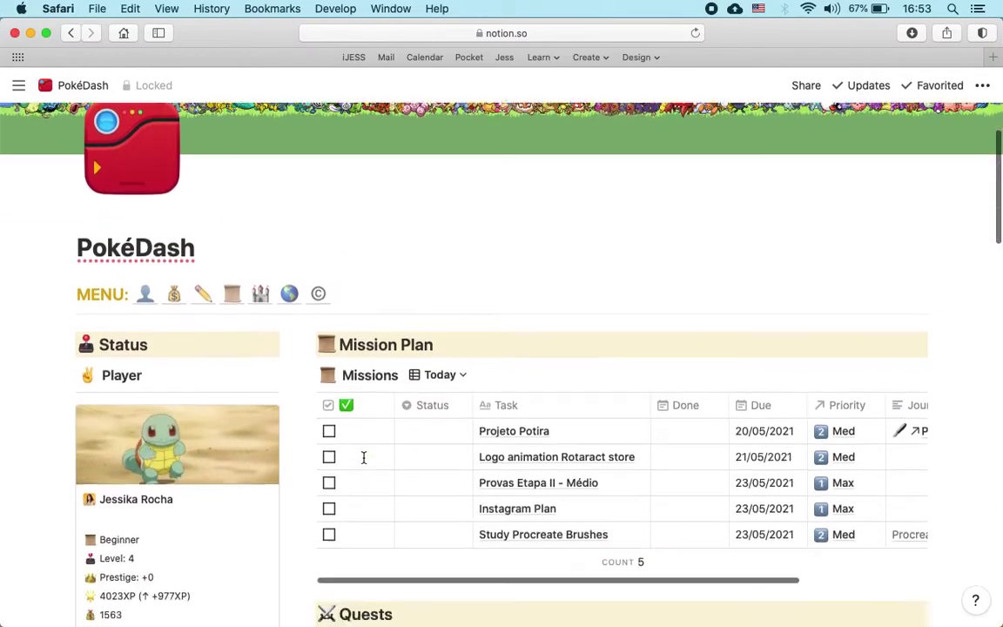
pyautogui.scroll(-1, 364, 458)
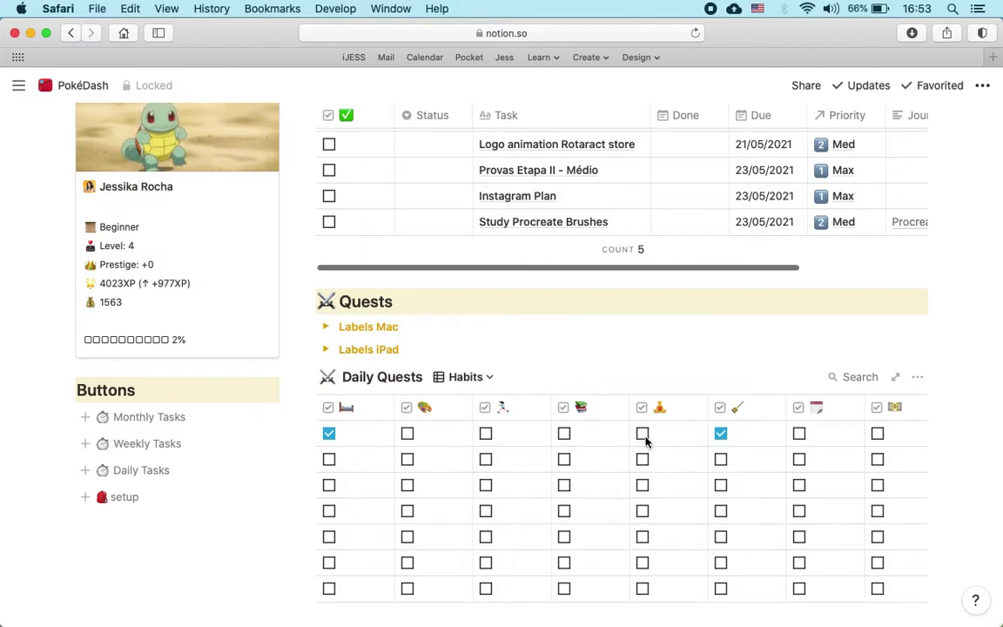
pyautogui.scroll(4, 645, 441)
pyautogui.scroll(-1, 645, 442)
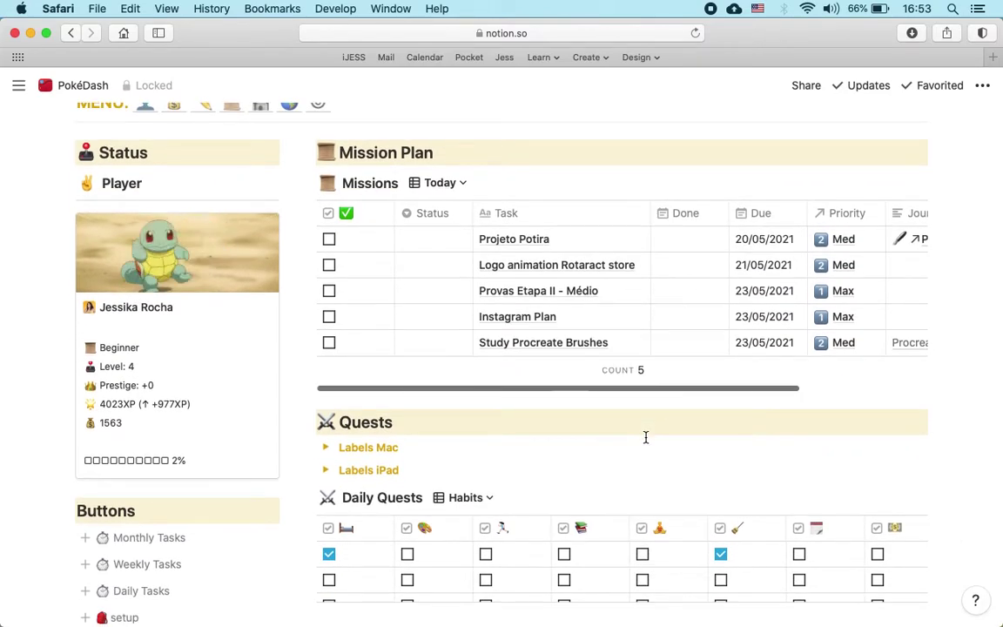
pyautogui.scroll(-7, 662, 488)
pyautogui.moveTo(578, 592)
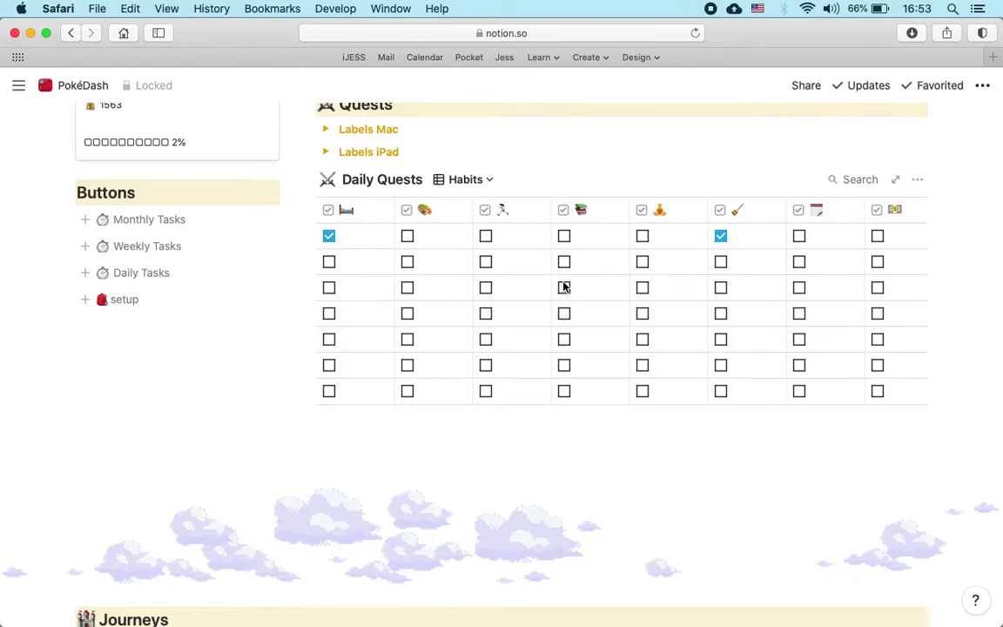
# Unlock the page and tick Sunday's palette and money habits in Daily Quests
pyautogui.click(139, 86)
pyautogui.click(145, 88)
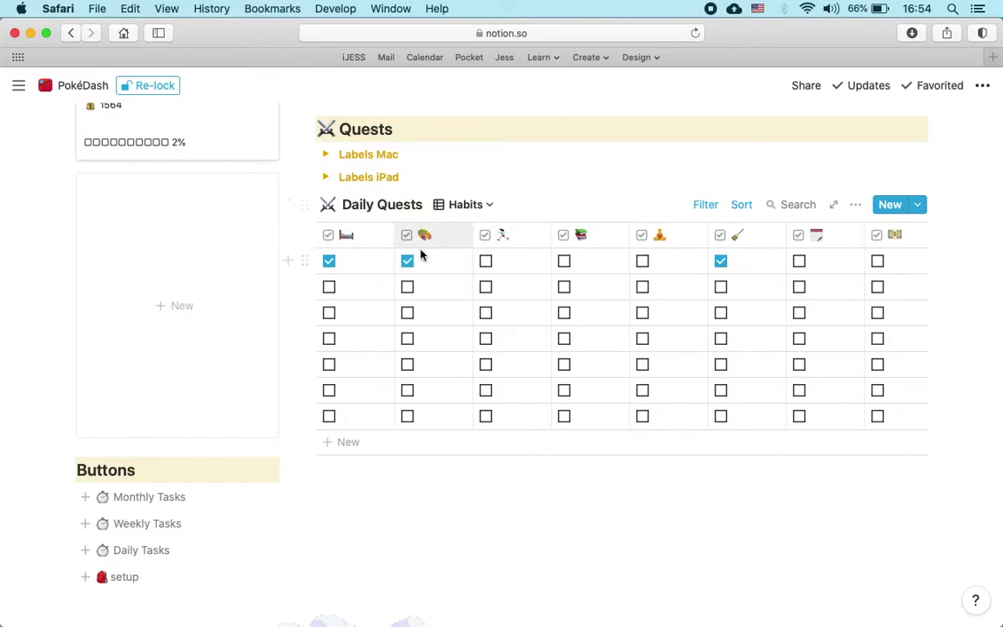
pyautogui.hscroll(5, 569, 318)
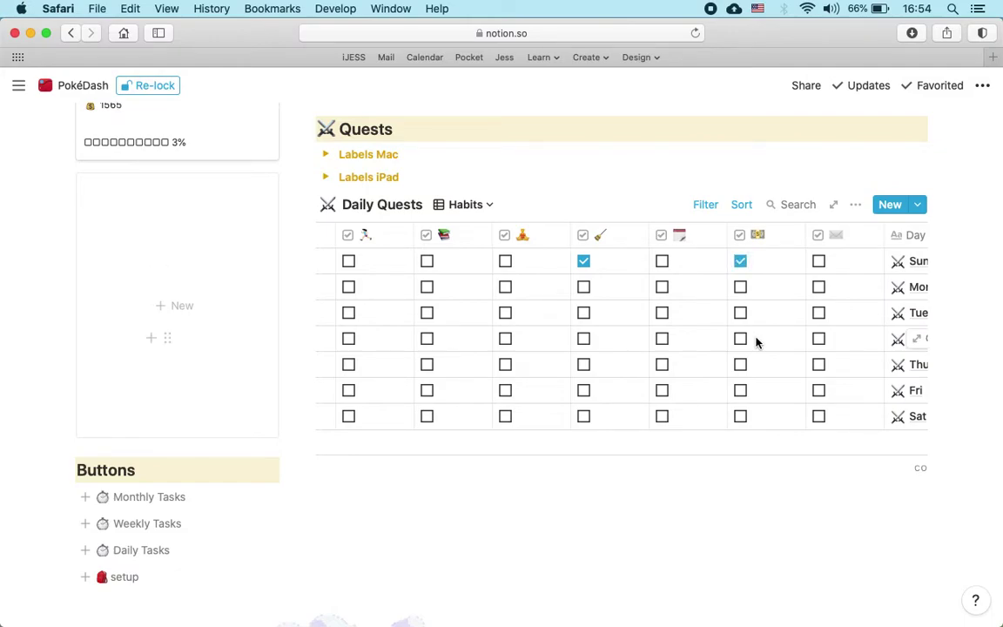
pyautogui.hscroll(-5, 615, 311)
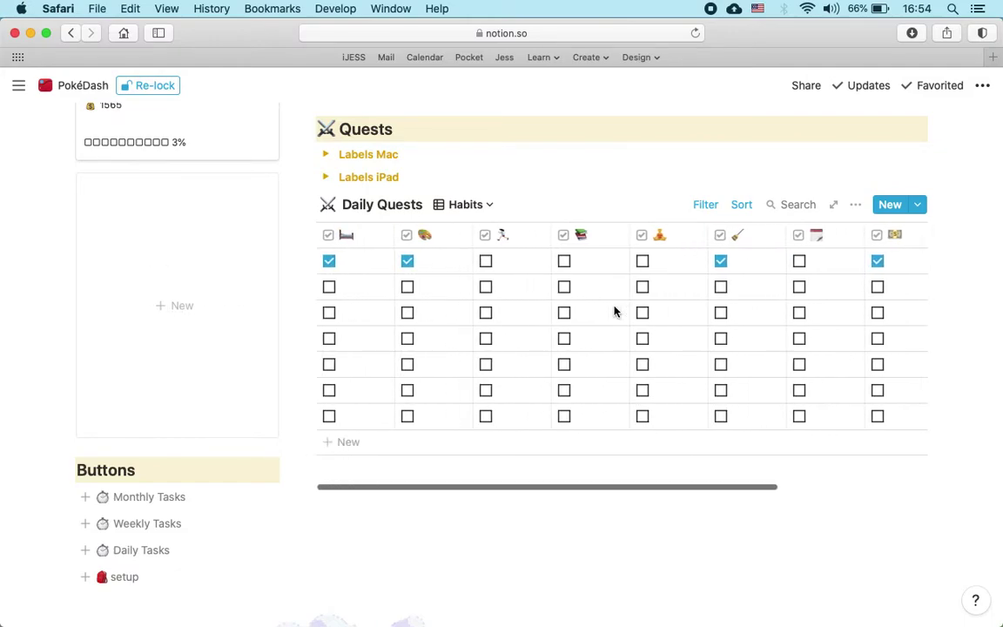
# Re-lock the page and look over its player status, missions and daily quests
pyautogui.scroll(5, 615, 311)
pyautogui.scroll(-10, 614, 311)
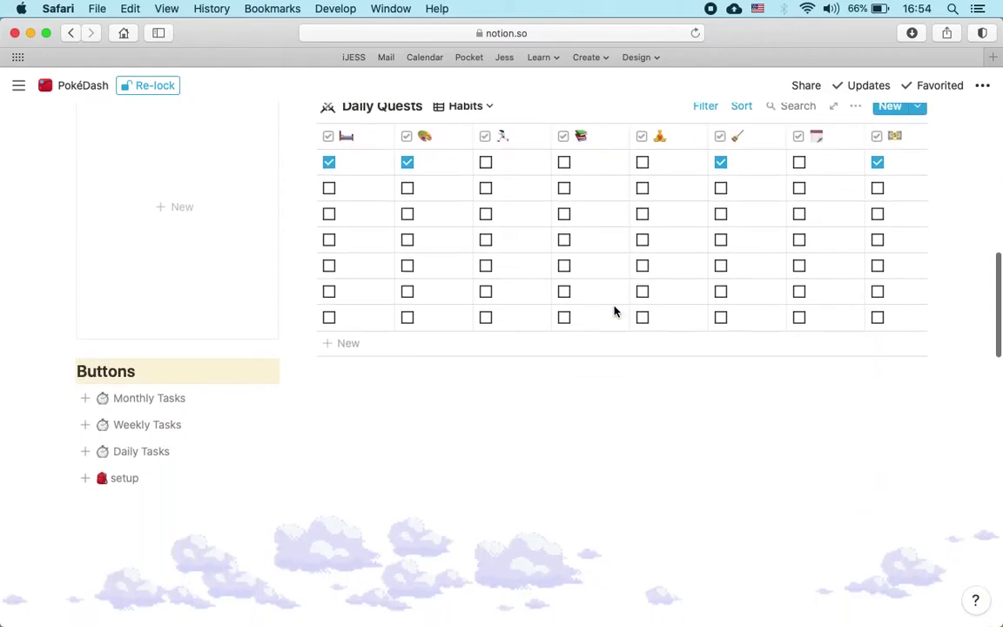
pyautogui.scroll(5, 614, 311)
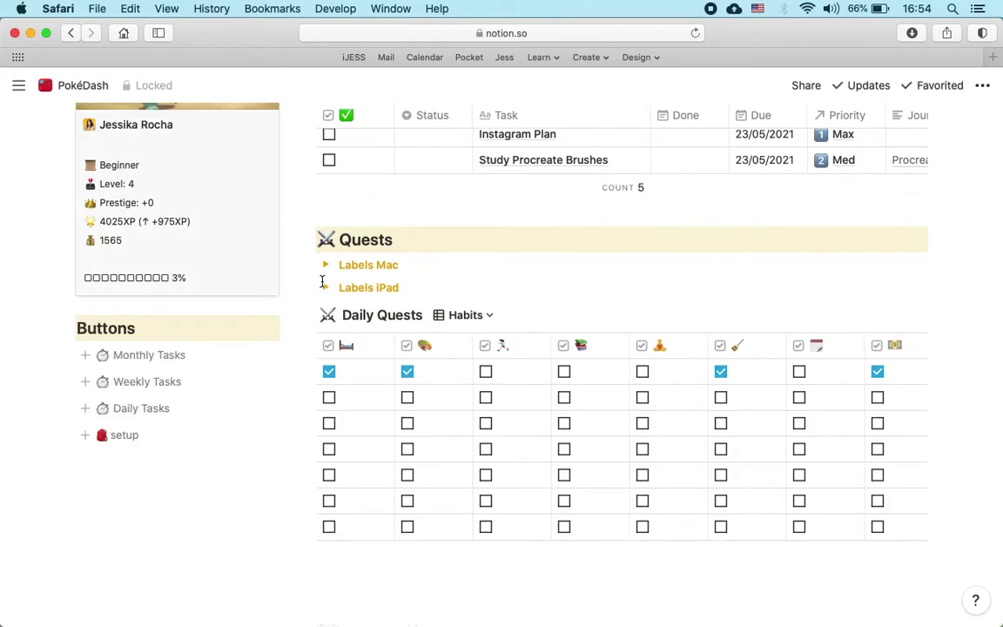
pyautogui.scroll(5, 419, 380)
pyautogui.scroll(-3, 417, 381)
pyautogui.scroll(-5, 417, 381)
pyautogui.scroll(4, 416, 380)
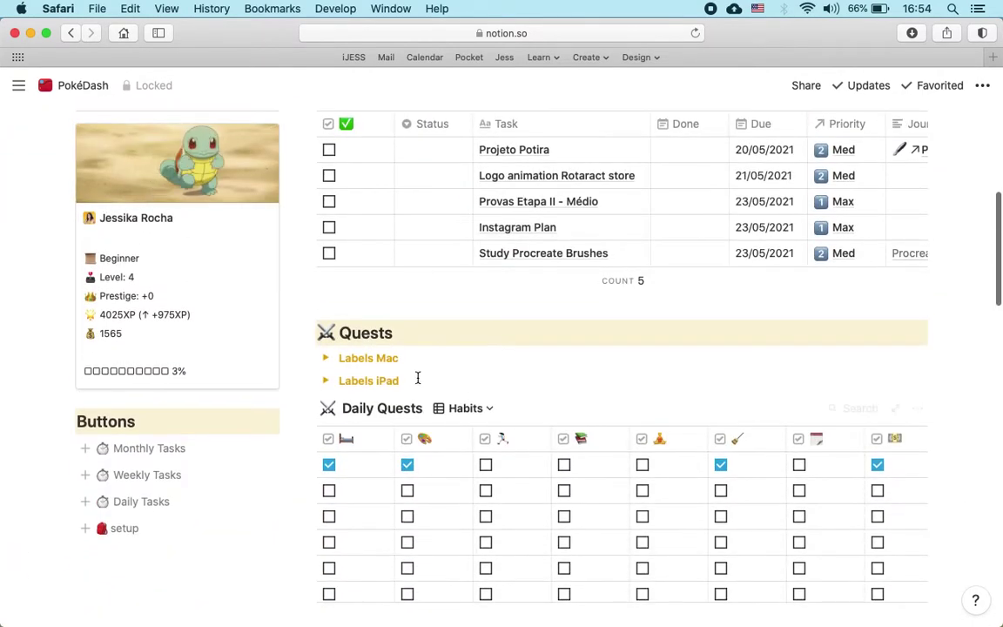
pyautogui.scroll(-4, 418, 377)
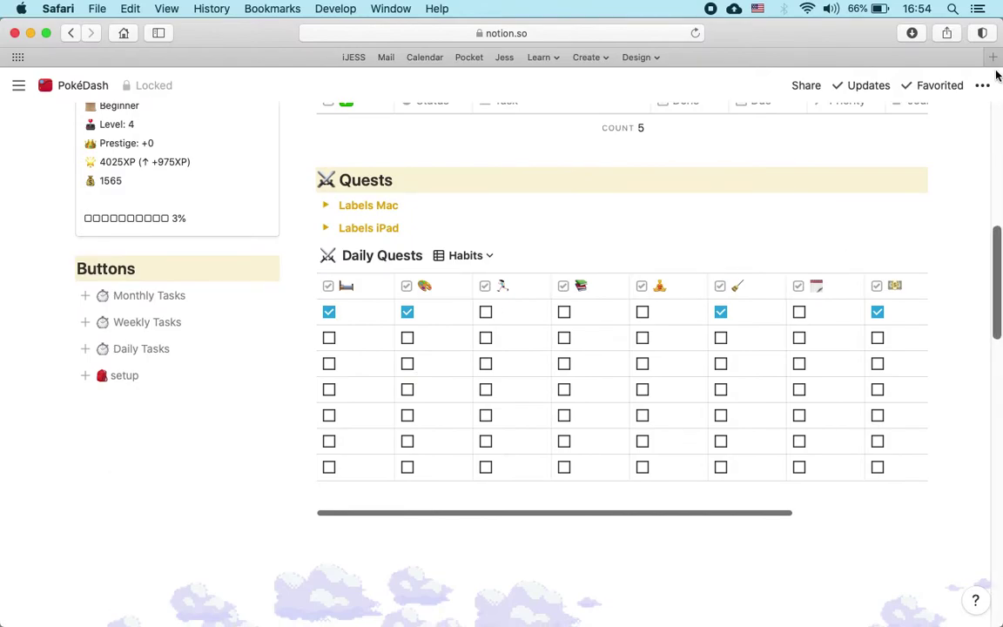
# Check the lock setting in the page options and unlock the PokéDash page
pyautogui.click(983, 86)
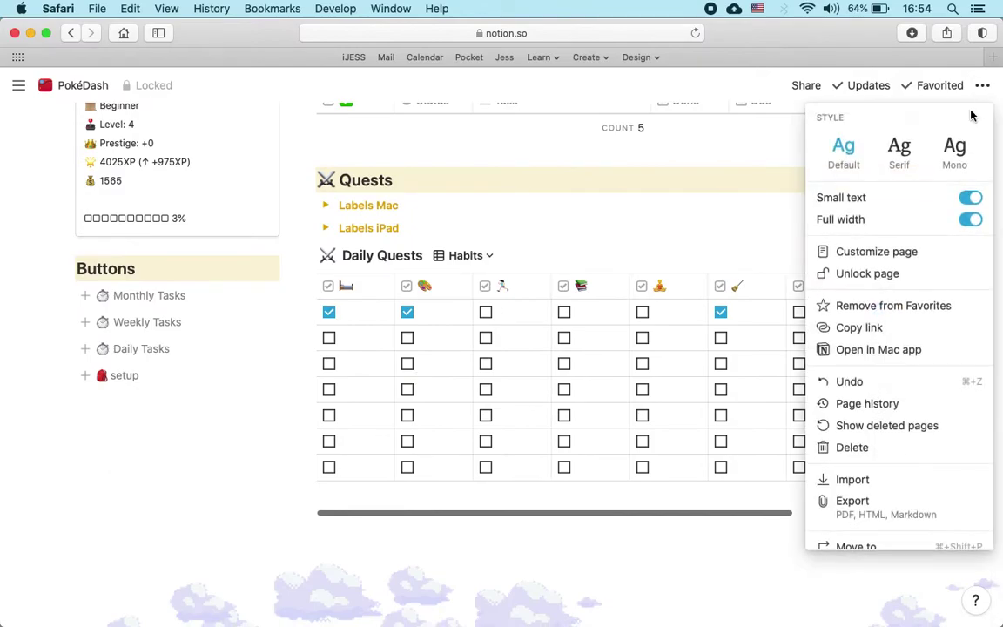
pyautogui.click(983, 87)
pyautogui.click(982, 87)
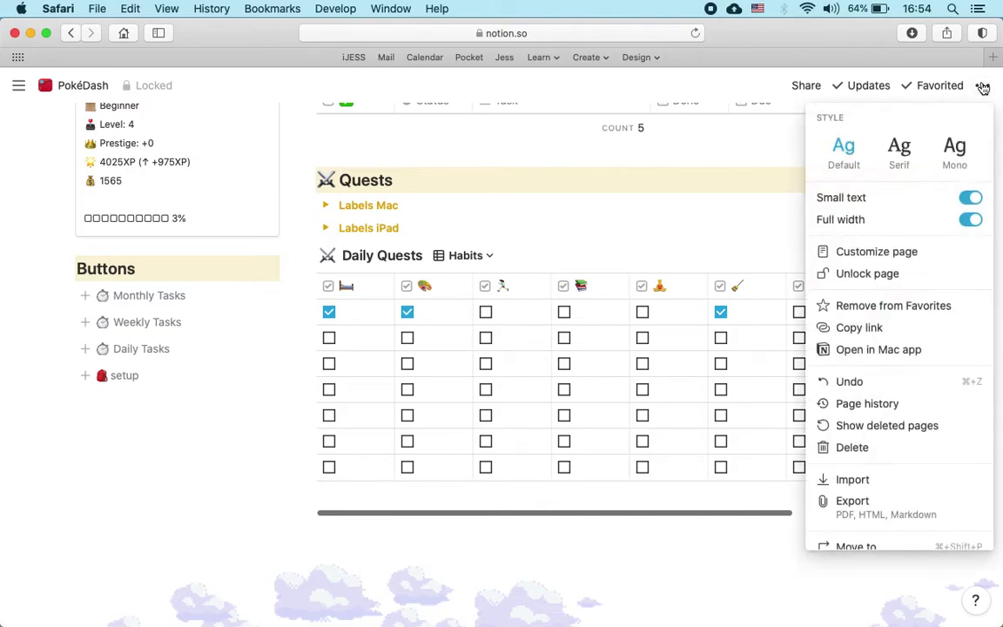
pyautogui.click(196, 93)
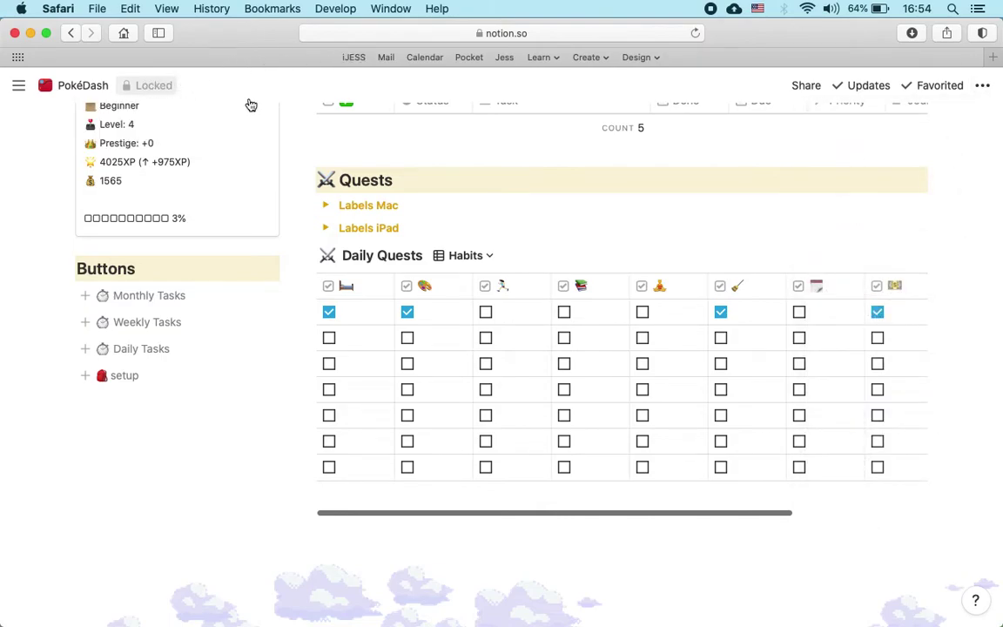
pyautogui.click(223, 89)
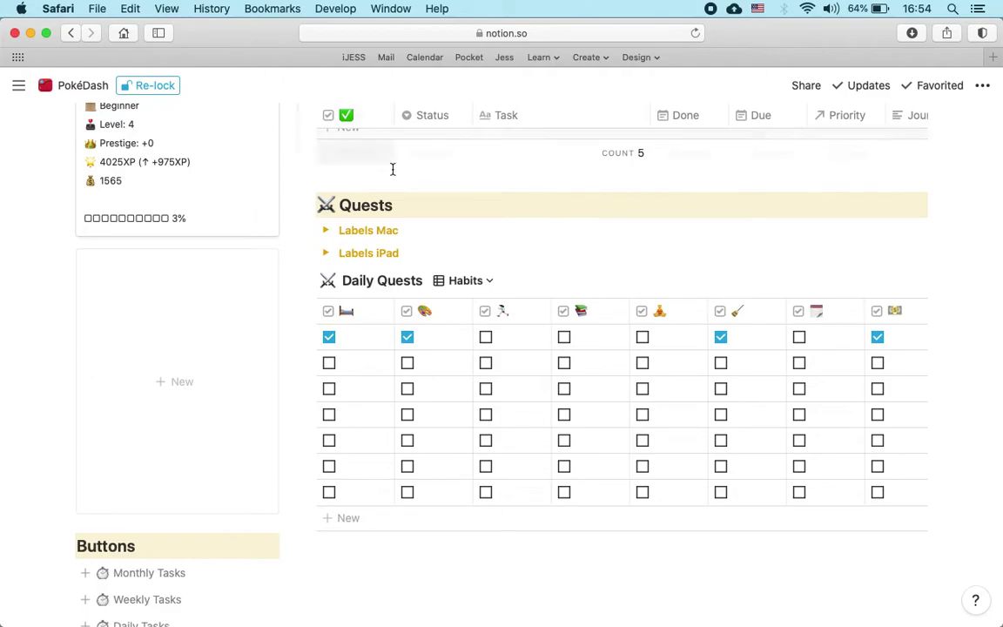
# Look through the unlocked page's player card, Buttons, all Daily Quests columns and the Journeys board down to World and Shop
pyautogui.scroll(5, 190, 385)
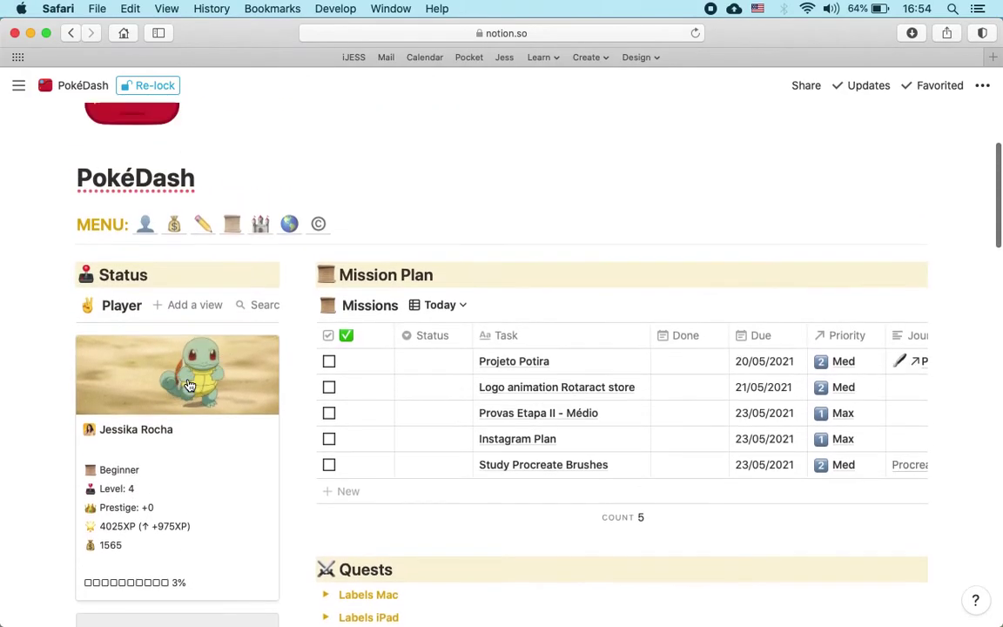
pyautogui.scroll(-10, 189, 385)
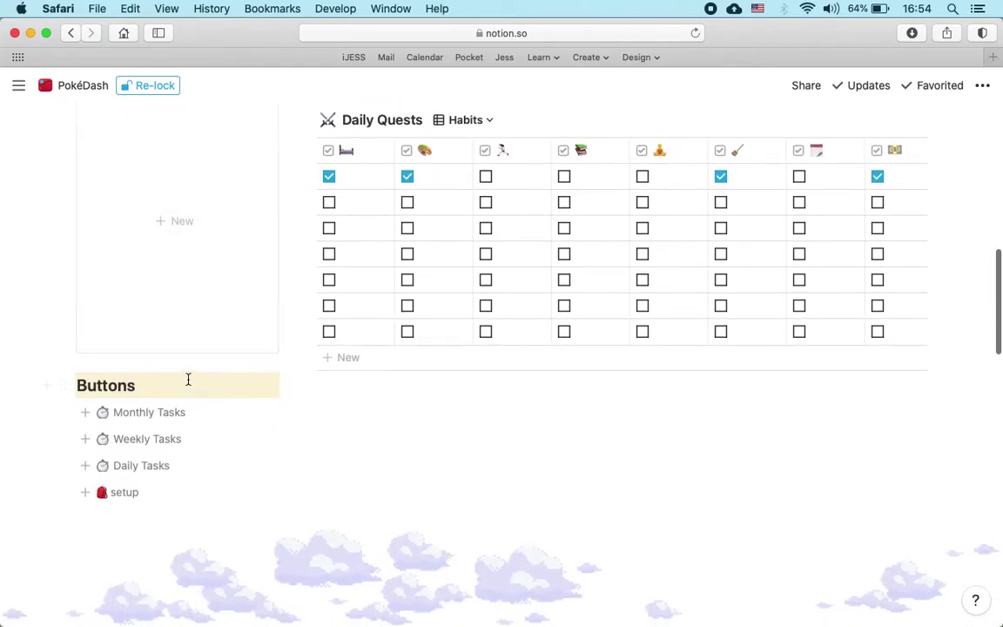
pyautogui.scroll(-1, 188, 380)
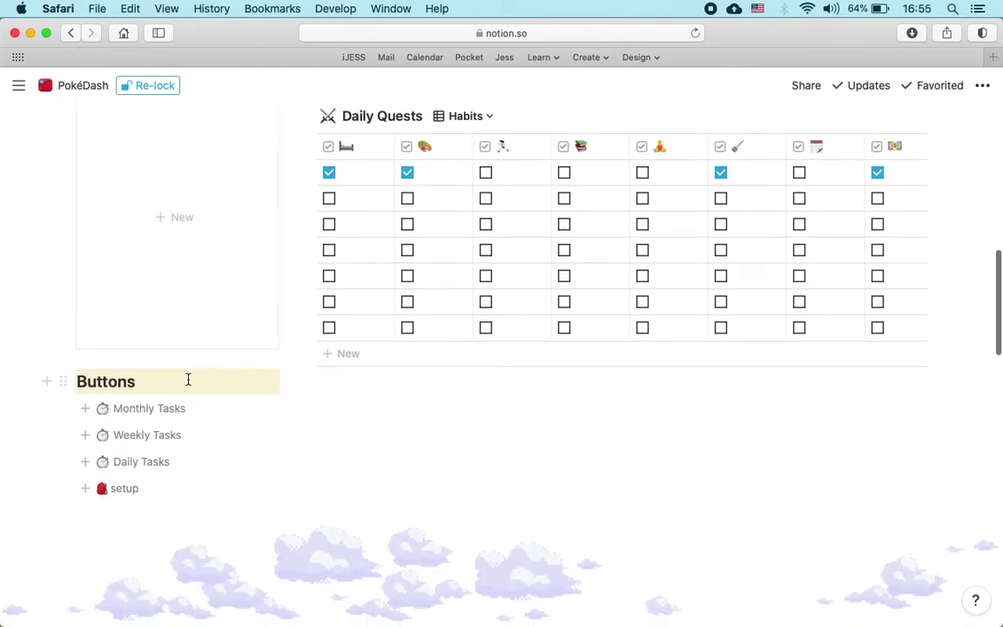
pyautogui.scroll(4, 188, 380)
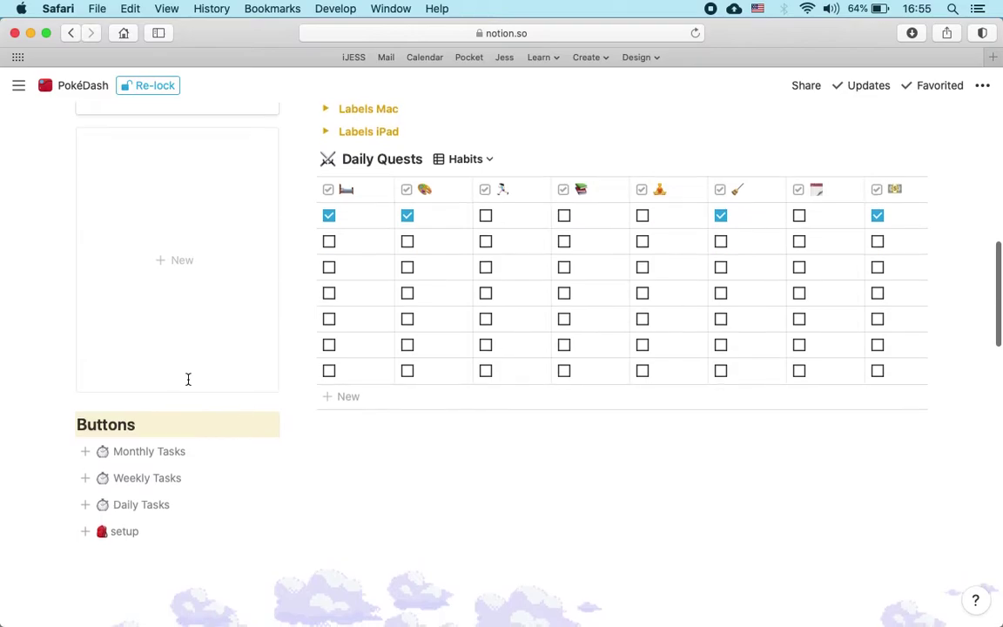
pyautogui.scroll(2, 188, 380)
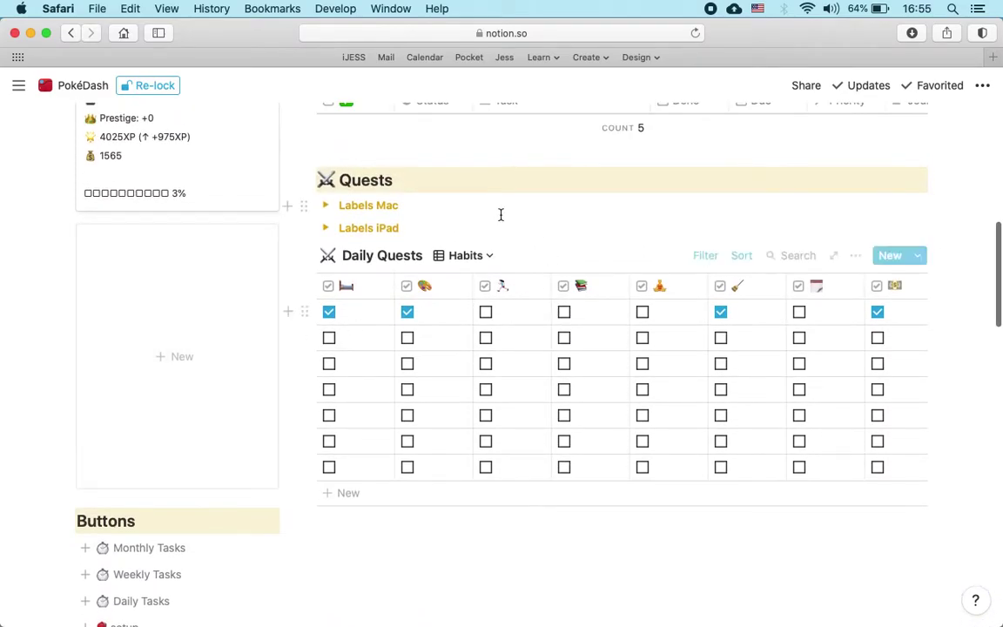
pyautogui.hscroll(5, 826, 450)
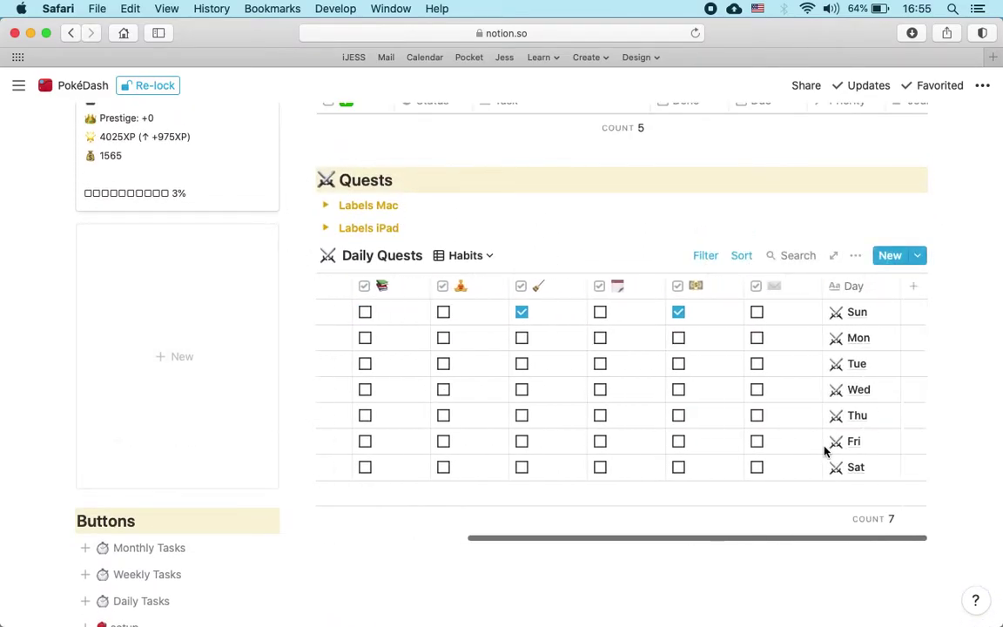
pyautogui.hscroll(-5, 660, 430)
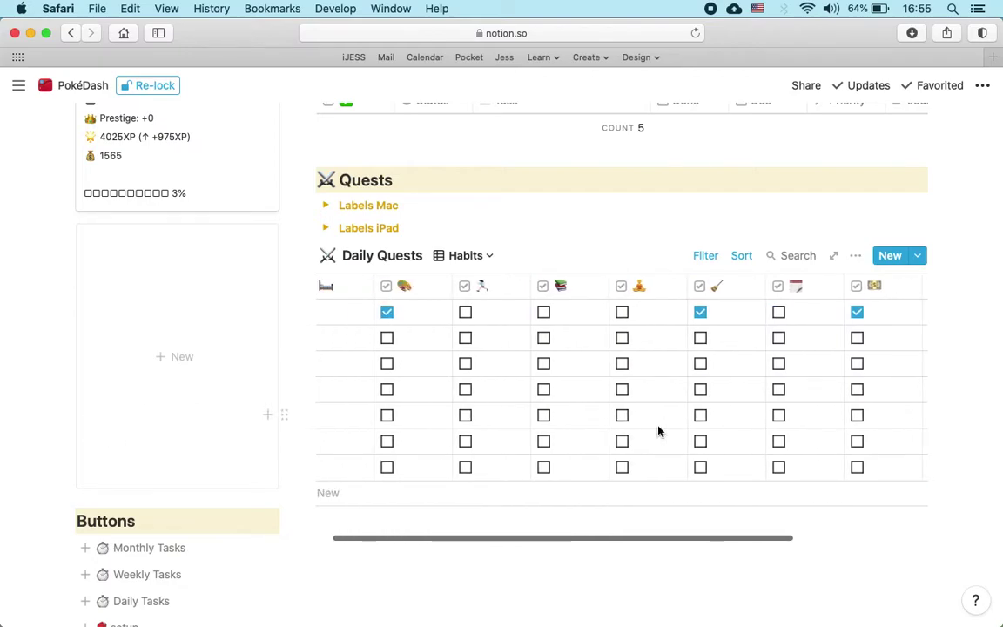
pyautogui.scroll(5, 658, 430)
pyautogui.scroll(-11, 658, 430)
pyautogui.scroll(-5, 658, 430)
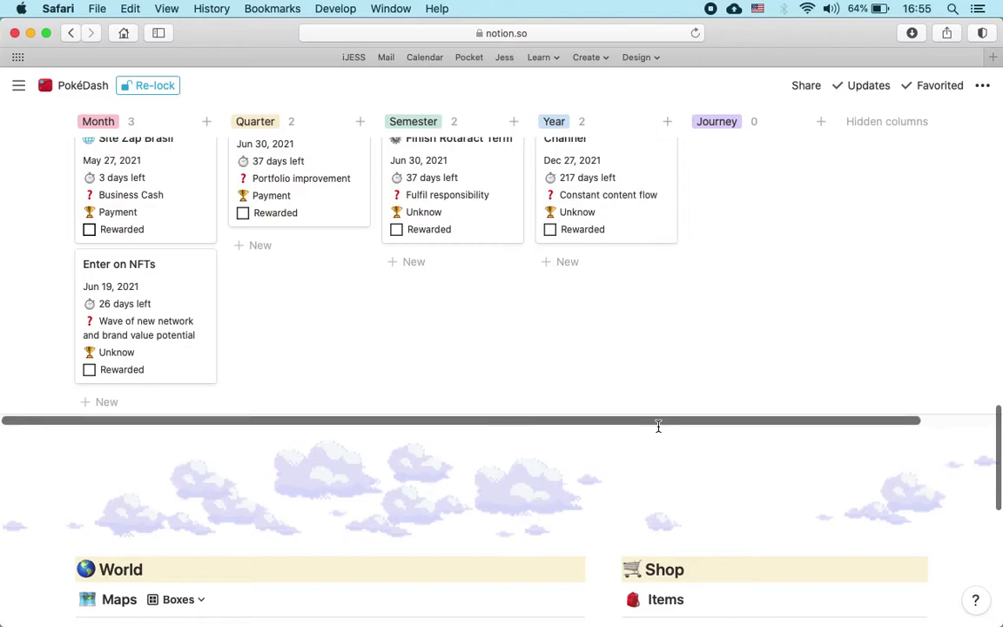
pyautogui.scroll(1, 658, 428)
pyautogui.scroll(1, 659, 430)
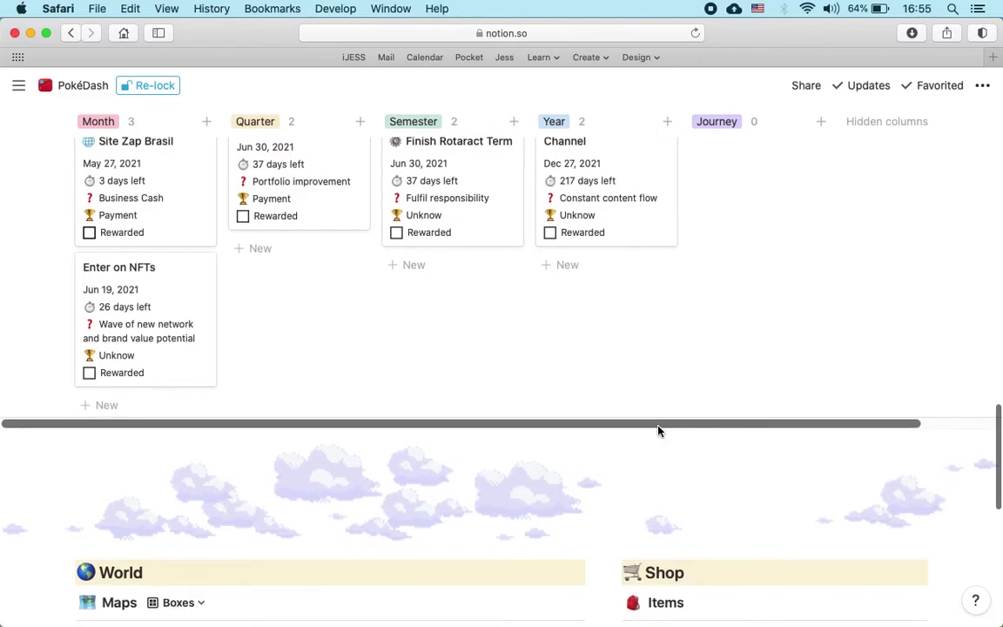
pyautogui.hscroll(1, 658, 431)
pyautogui.scroll(1, 659, 430)
pyautogui.scroll(1, 658, 431)
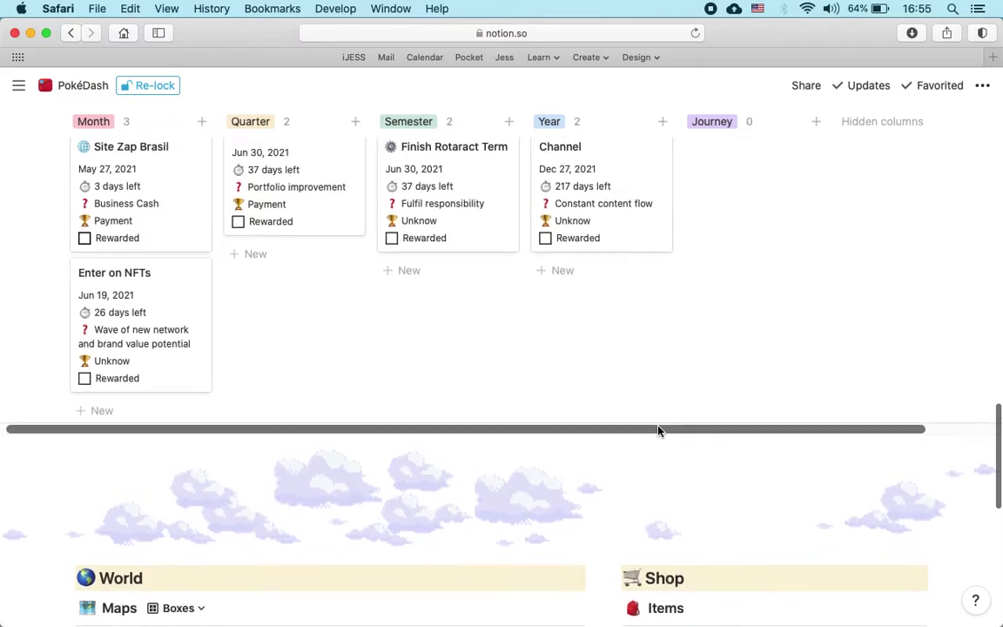
pyautogui.hscroll(1, 659, 430)
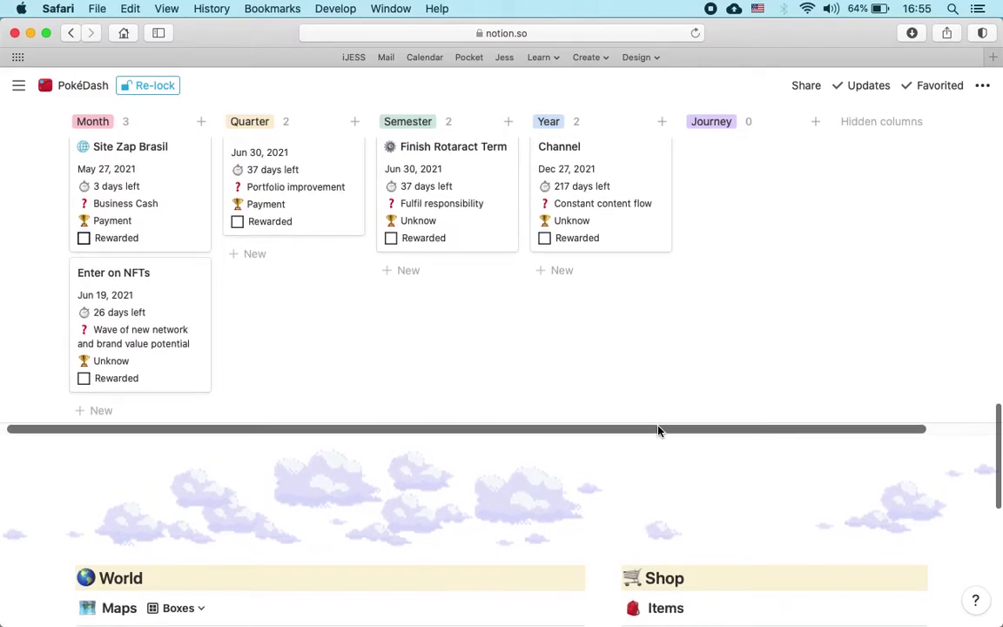
pyautogui.scroll(-1, 658, 430)
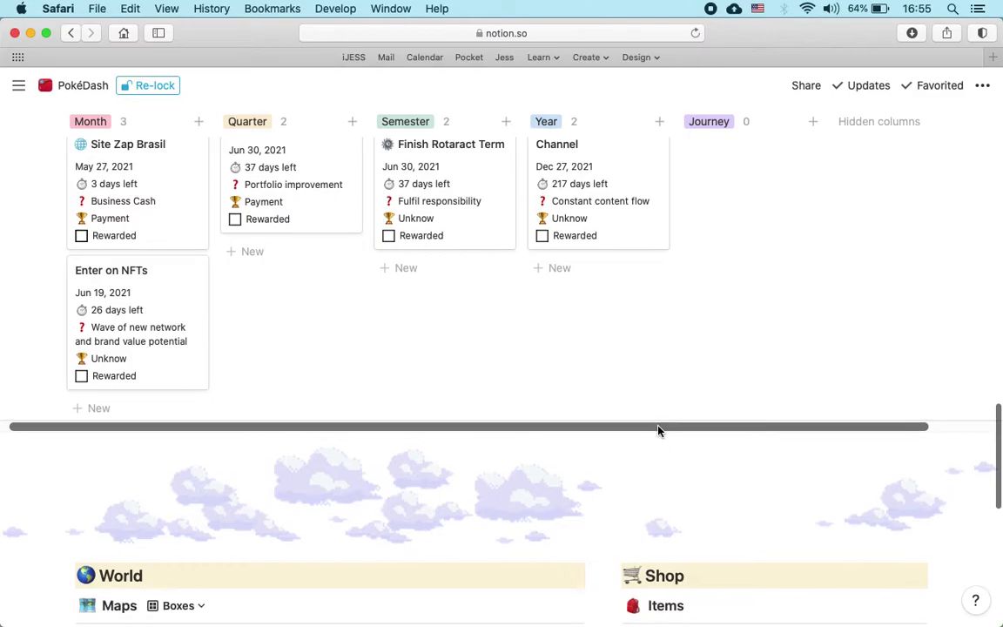
# Return to Daily Quests and examine its Habits table from the bed column across to the Day column
pyautogui.scroll(10, 658, 430)
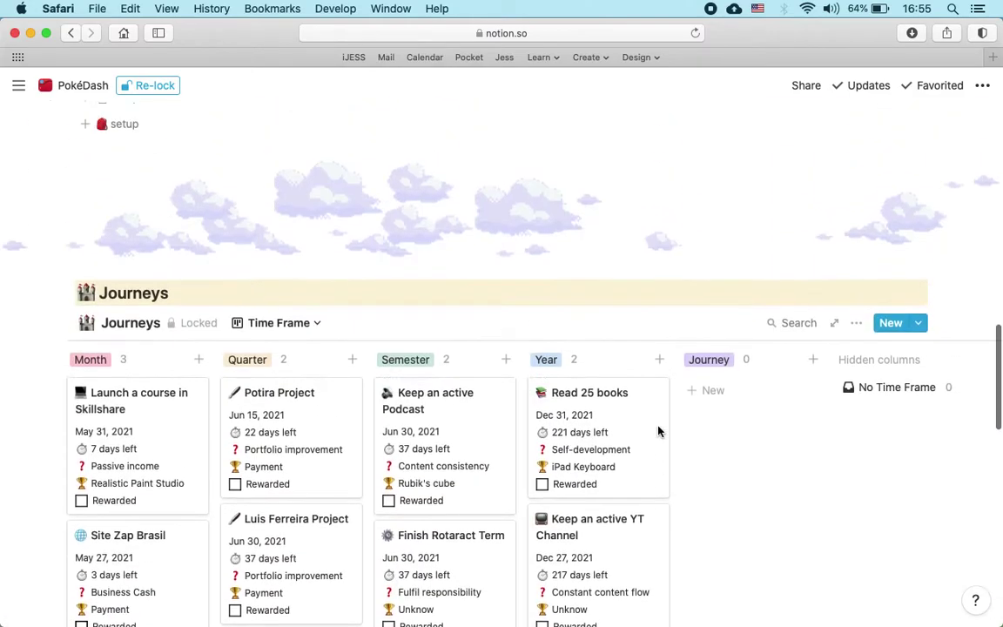
pyautogui.scroll(6, 658, 430)
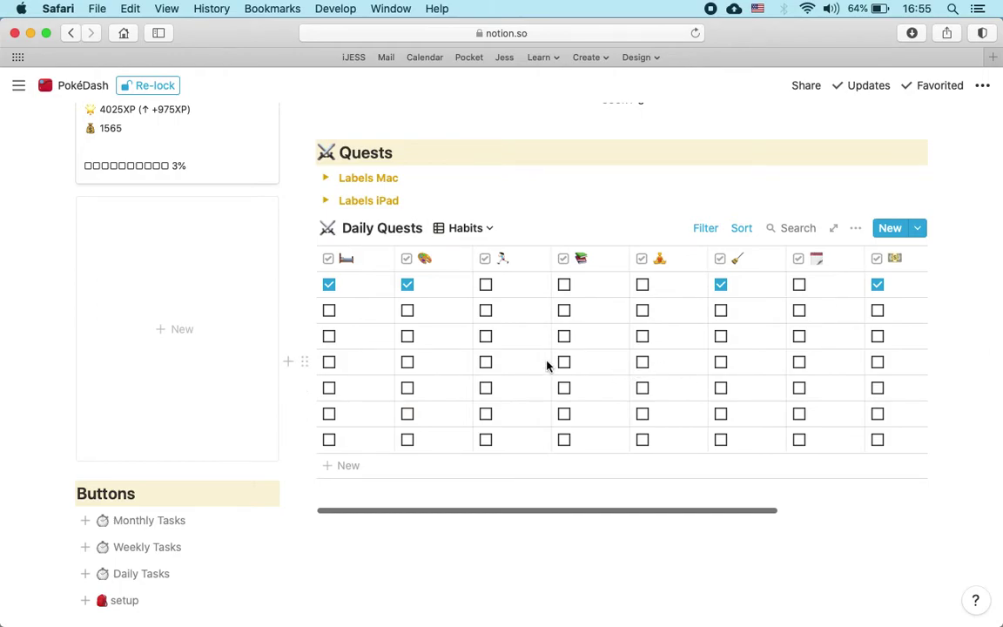
pyautogui.hscroll(5, 660, 373)
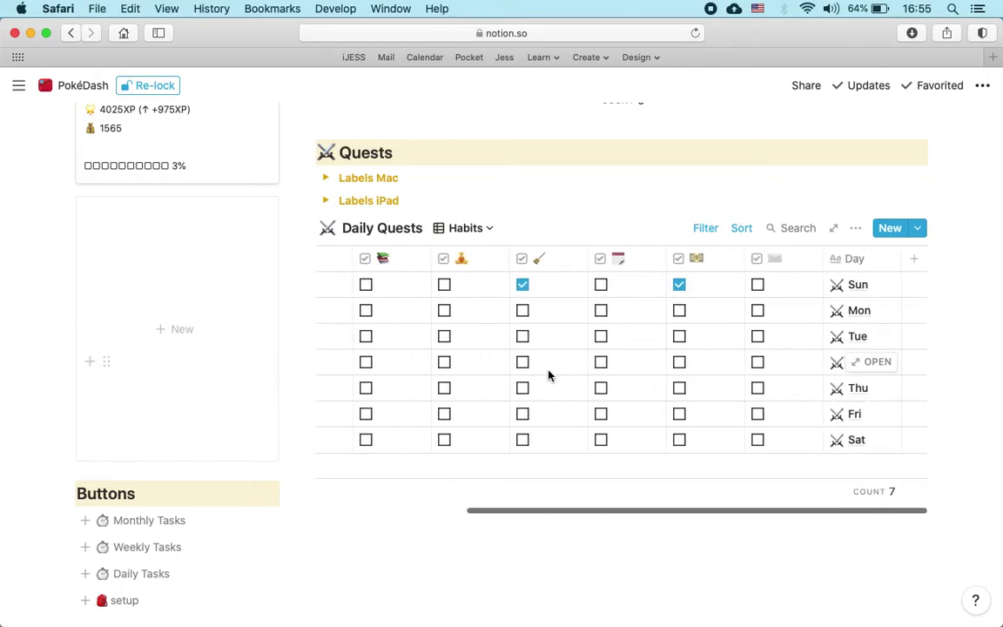
pyautogui.hscroll(-5, 549, 374)
pyautogui.hscroll(-1, 549, 374)
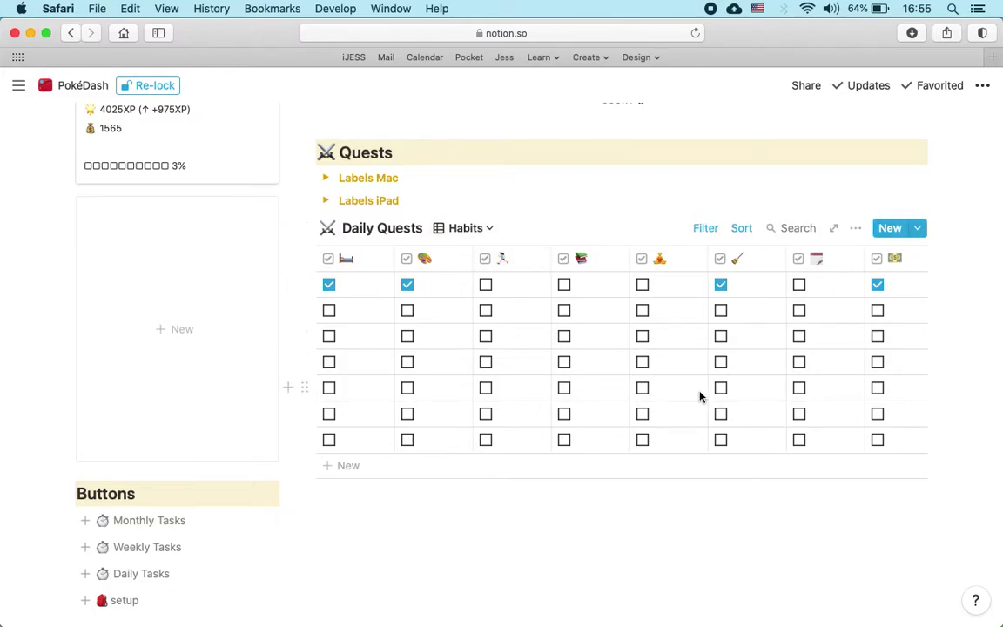
pyautogui.hscroll(2, 401, 392)
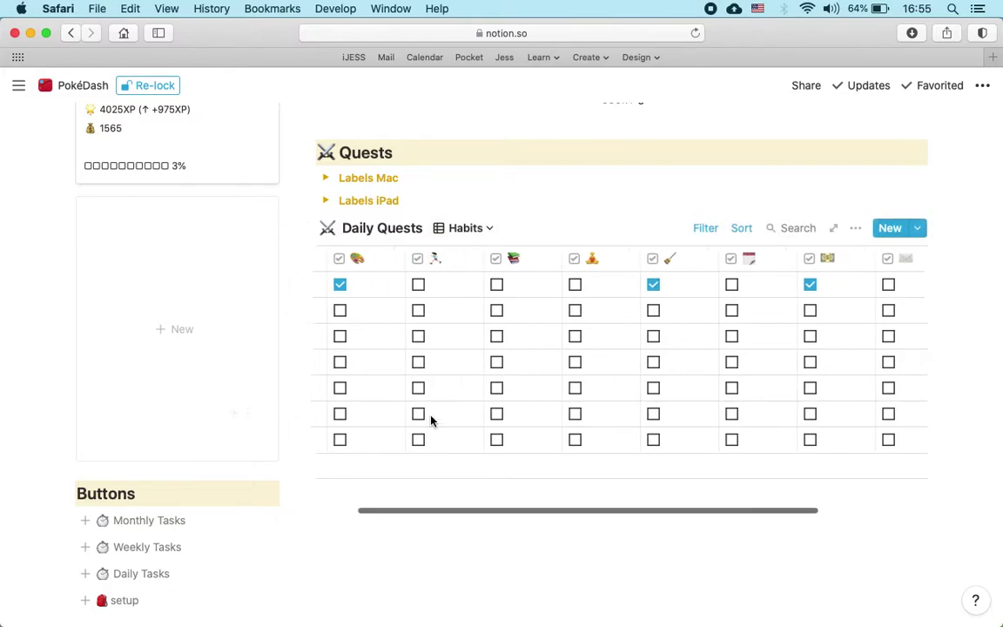
pyautogui.hscroll(3, 430, 420)
pyautogui.hscroll(-5, 475, 386)
pyautogui.hscroll(-1, 478, 386)
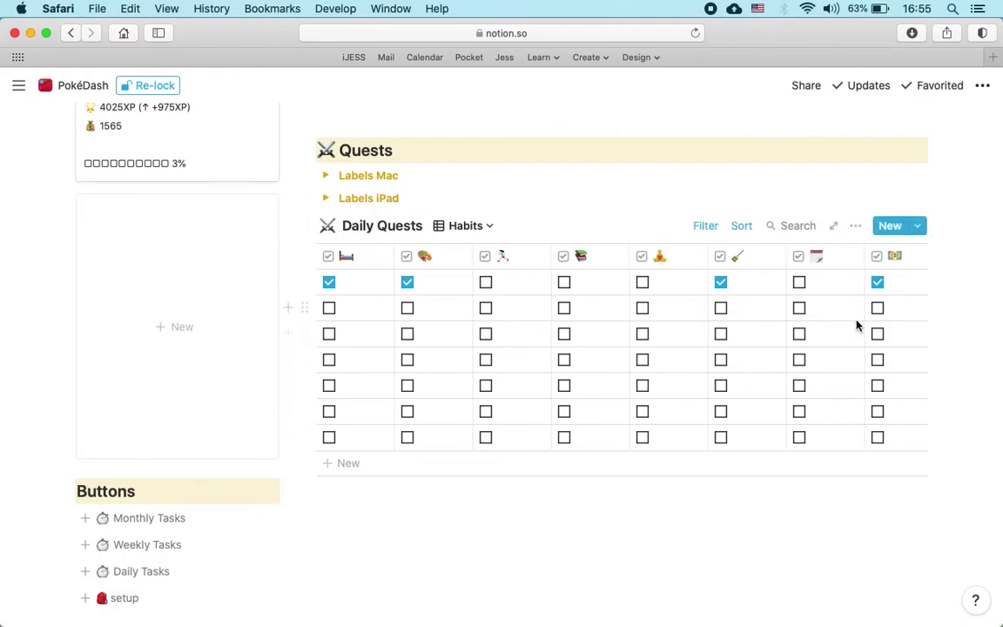
pyautogui.hscroll(5, 857, 325)
pyautogui.hscroll(-2, 858, 325)
pyautogui.hscroll(2, 745, 336)
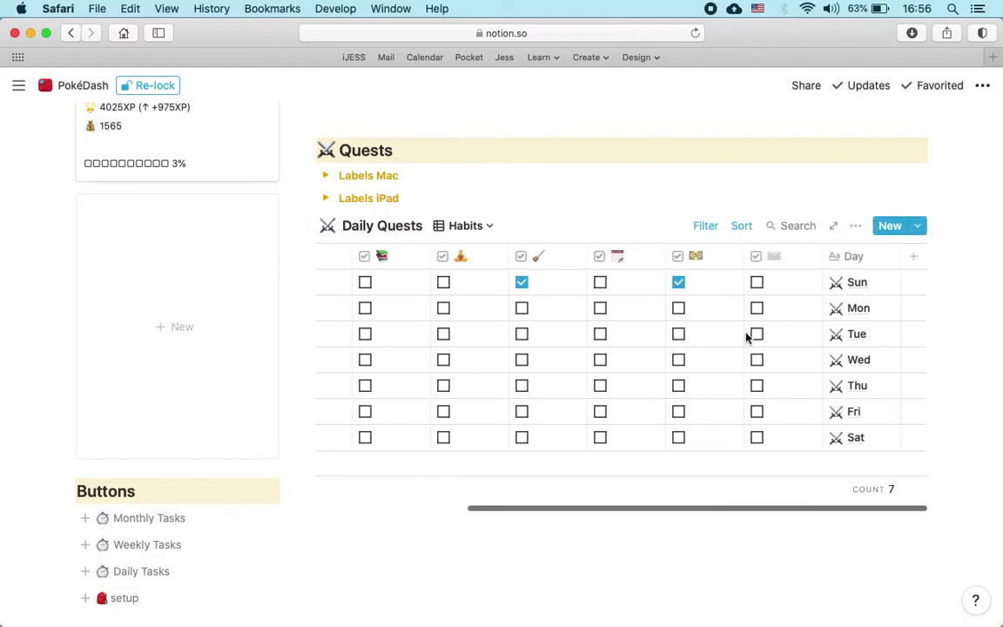
# Try to narrow the meditation habit column in the Daily Quests table
pyautogui.hscroll(-5, 593, 358)
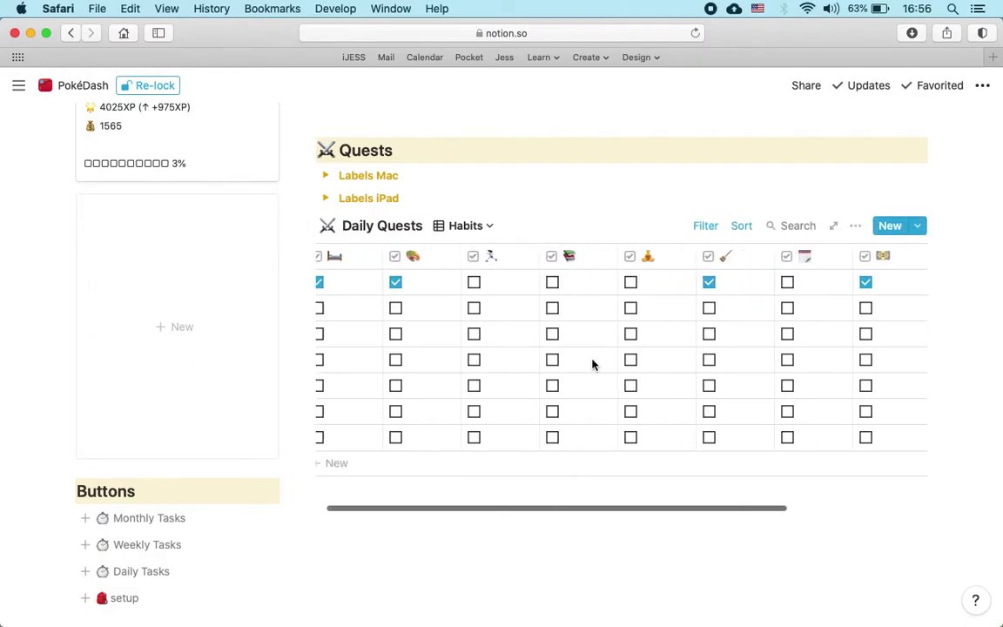
pyautogui.moveTo(708, 258)
pyautogui.mouseDown()
pyautogui.moveTo(672, 258)
pyautogui.moveTo(701, 257)
pyautogui.mouseUp()
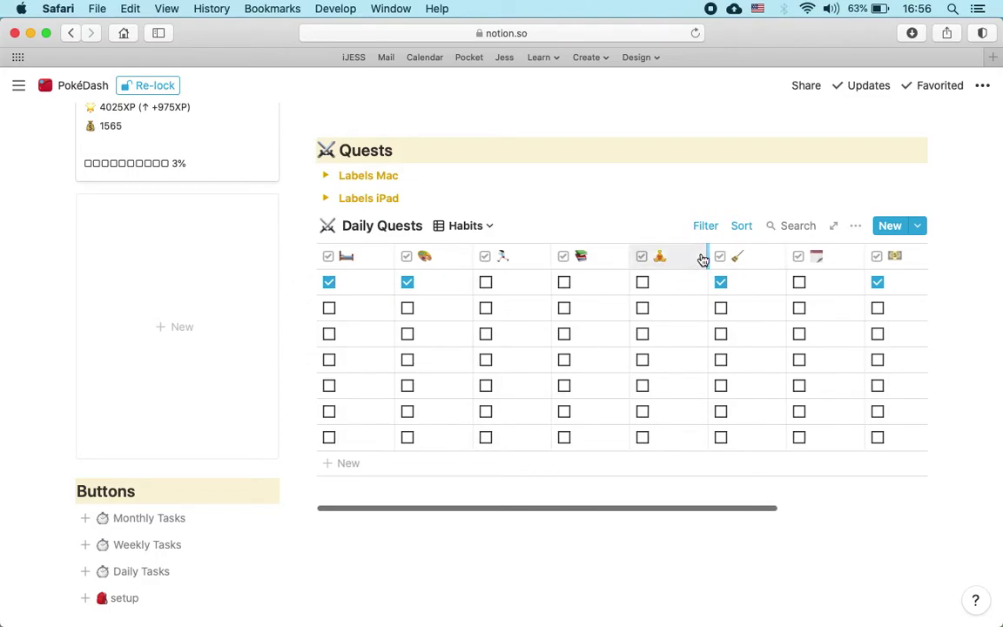
pyautogui.click(706, 258)
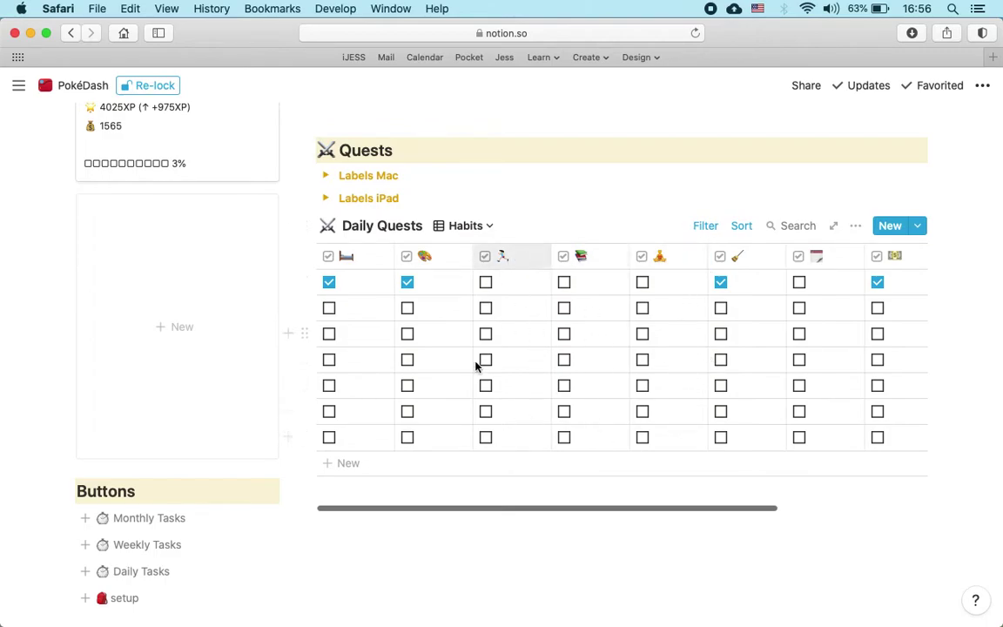
pyautogui.hscroll(5, 604, 369)
pyautogui.hscroll(-5, 605, 369)
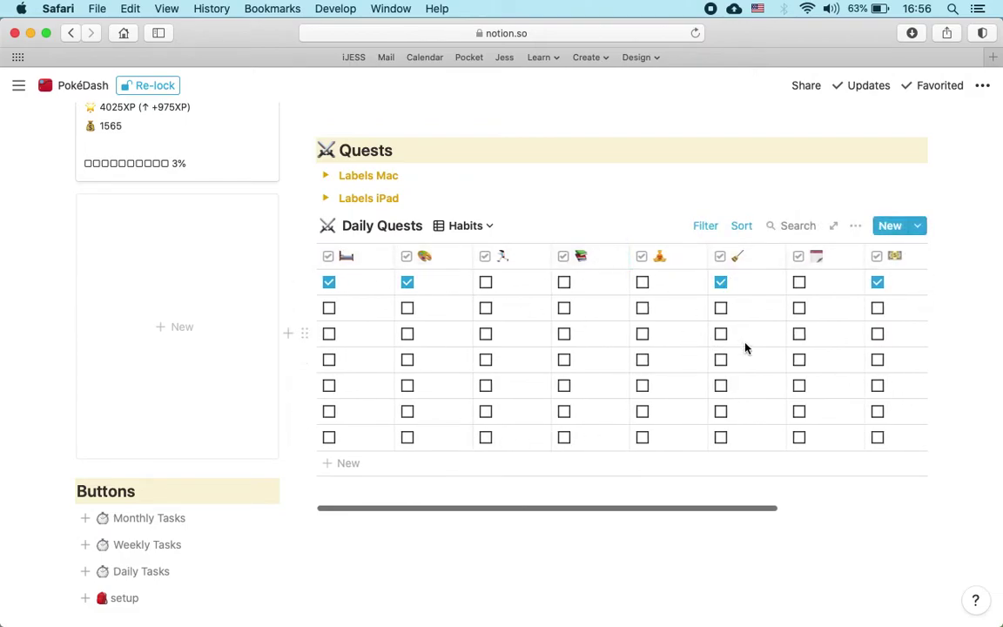
# Tick Monday's money habit in Daily Quests and untick it again
pyautogui.hscroll(5, 745, 348)
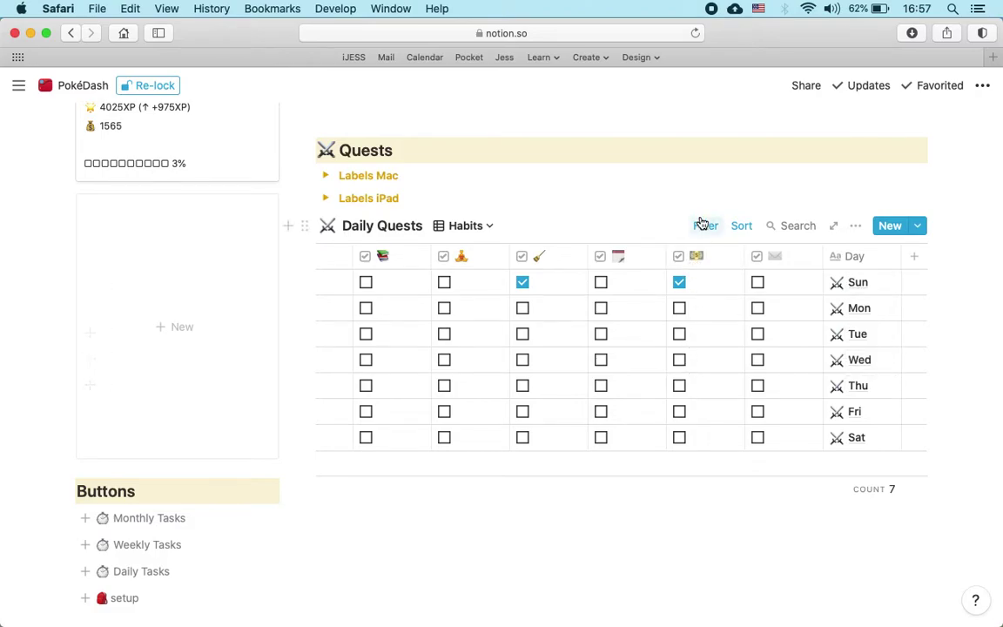
pyautogui.click(680, 309)
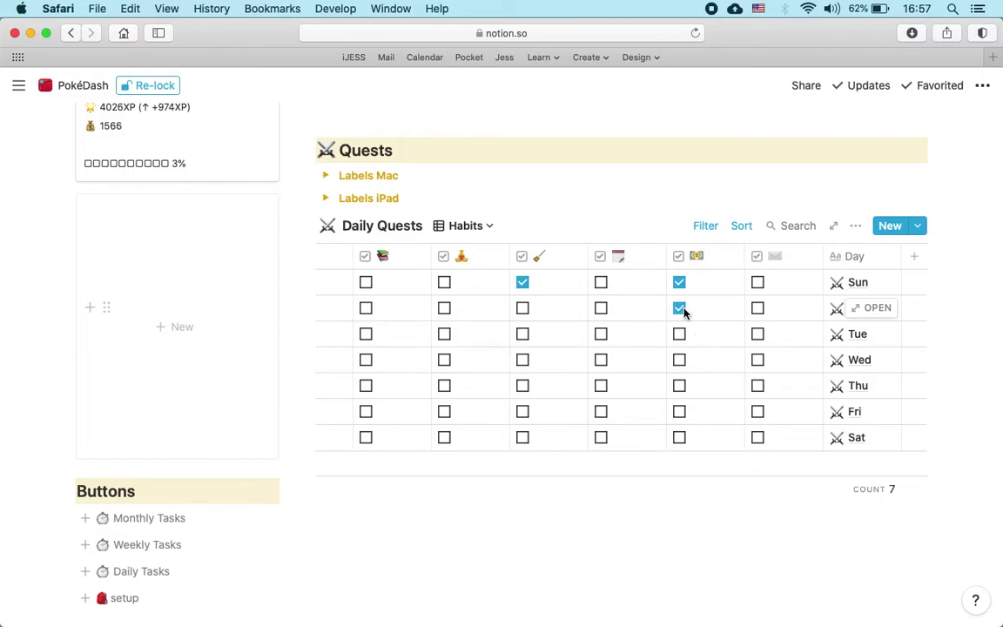
pyautogui.click(679, 308)
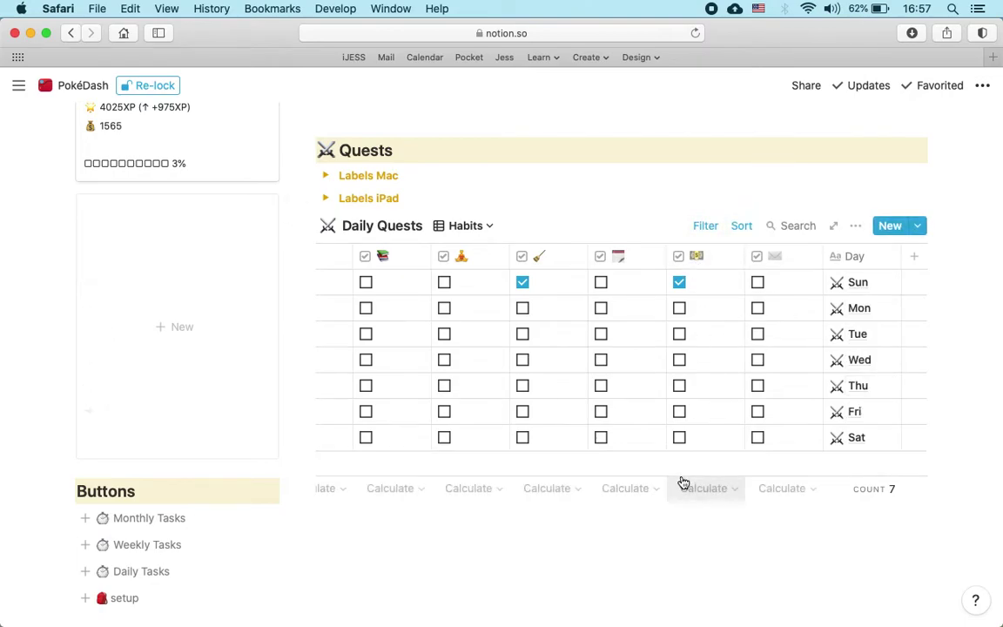
# Check how the habit checkboxes line up with the weekday names across the full width of the Habits table
pyautogui.hscroll(-5, 662, 409)
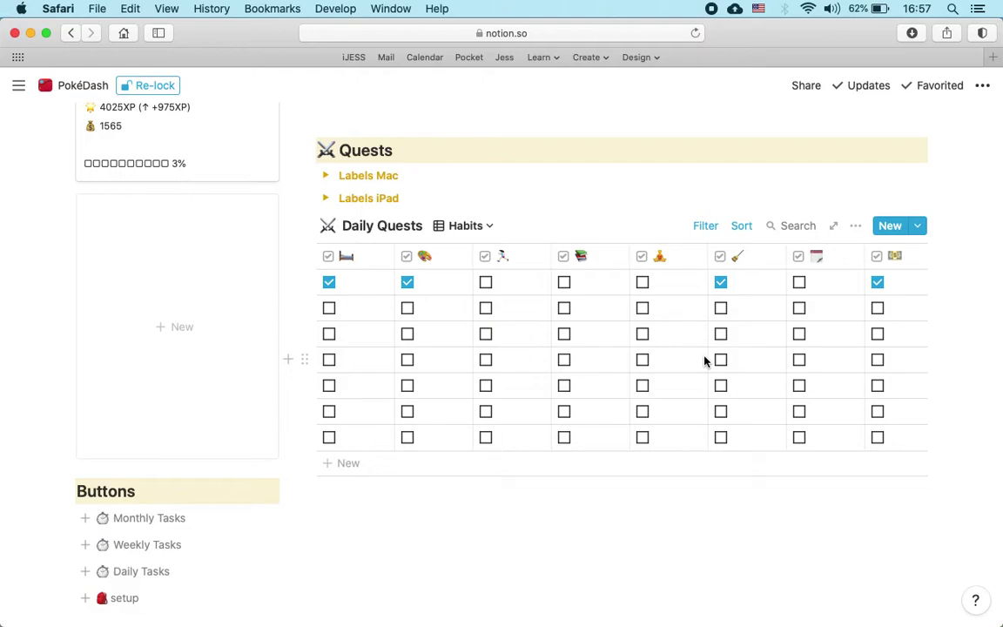
pyautogui.hscroll(5, 704, 409)
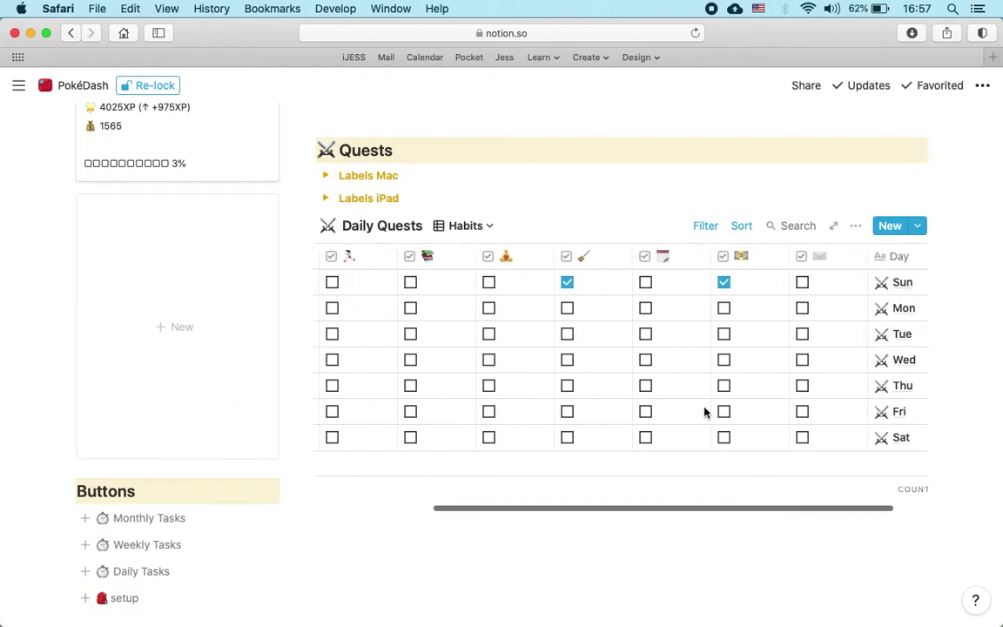
pyautogui.hscroll(-5, 704, 409)
pyautogui.hscroll(5, 893, 316)
pyautogui.hscroll(-5, 894, 317)
pyautogui.hscroll(5, 894, 316)
pyautogui.hscroll(-5, 893, 316)
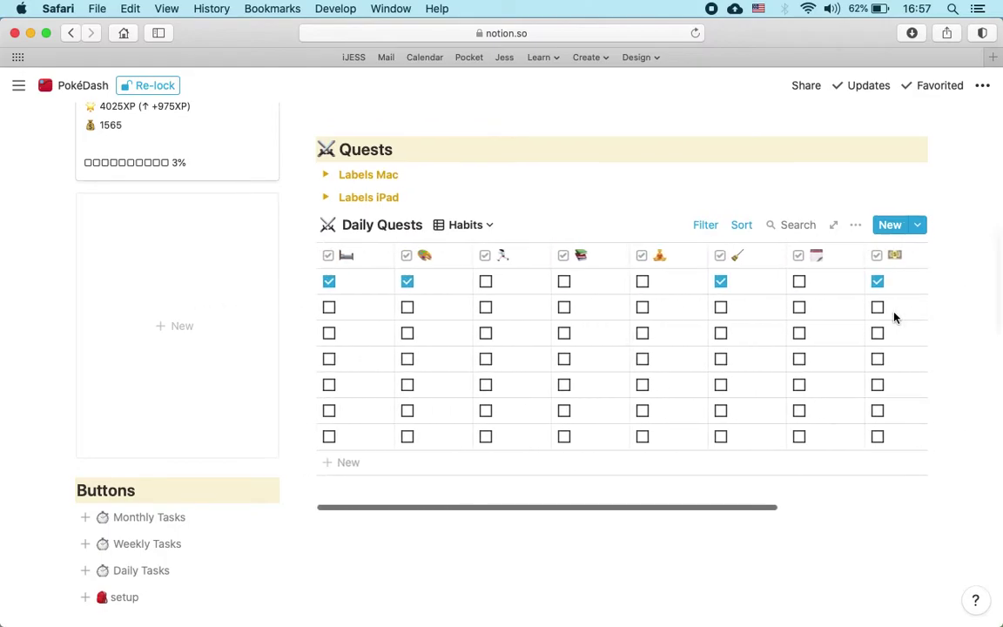
pyautogui.hscroll(5, 894, 316)
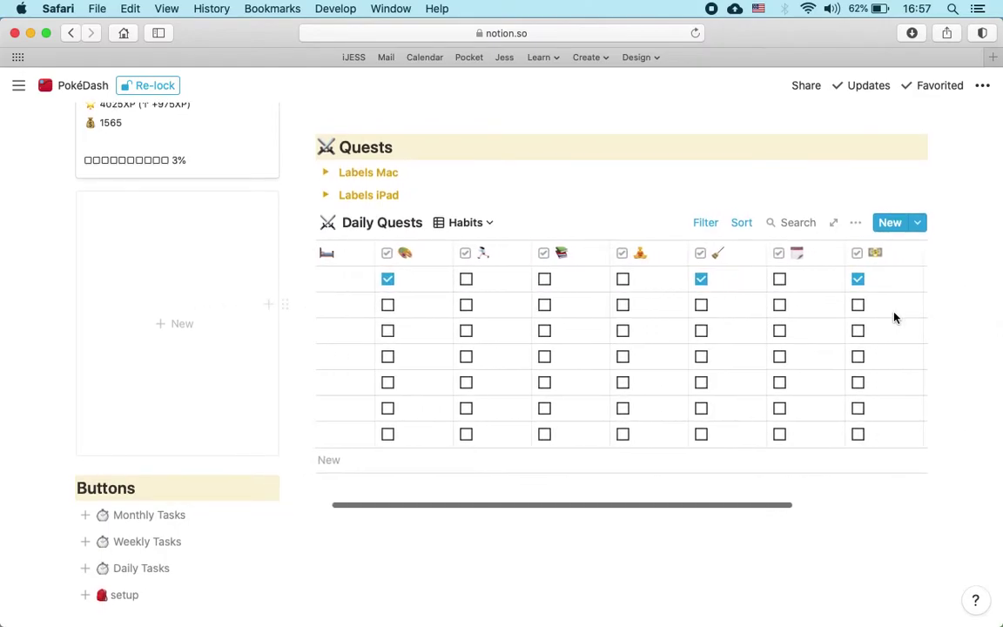
pyautogui.hscroll(-5, 711, 340)
pyautogui.hscroll(5, 710, 340)
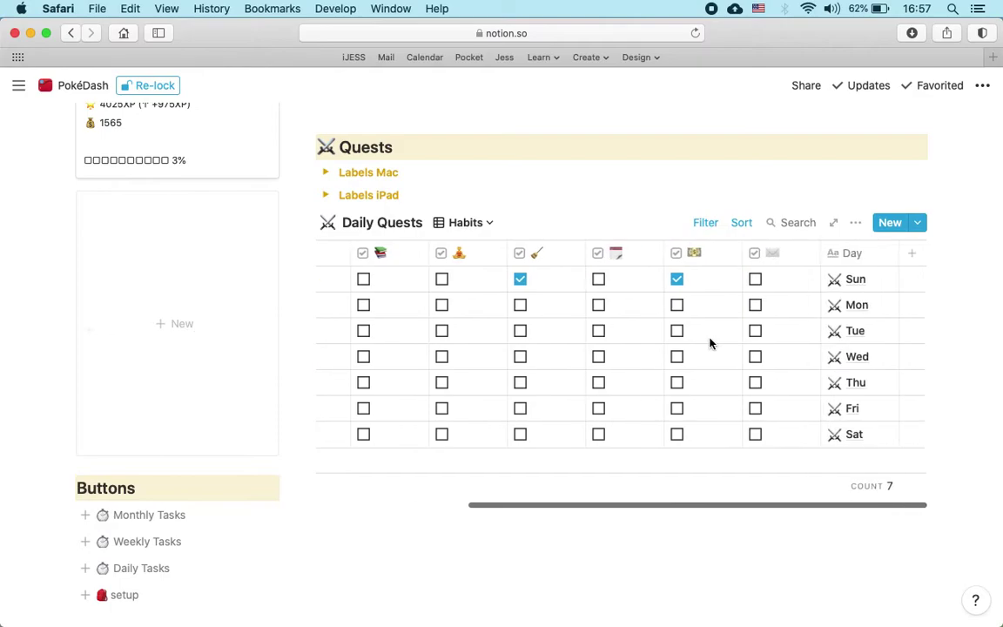
pyautogui.hscroll(-10, 711, 343)
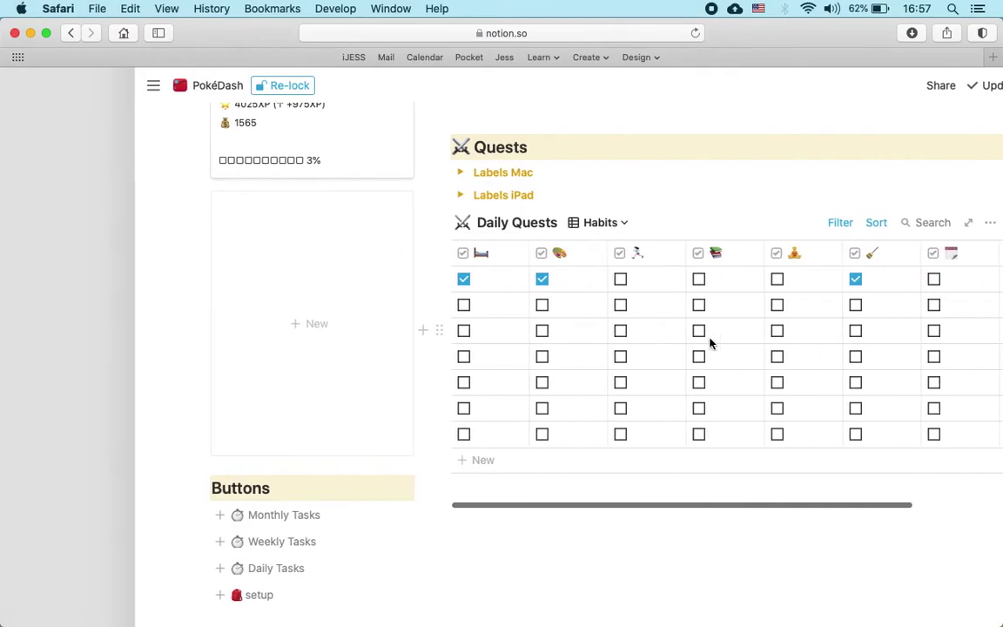
pyautogui.hscroll(10, 752, 349)
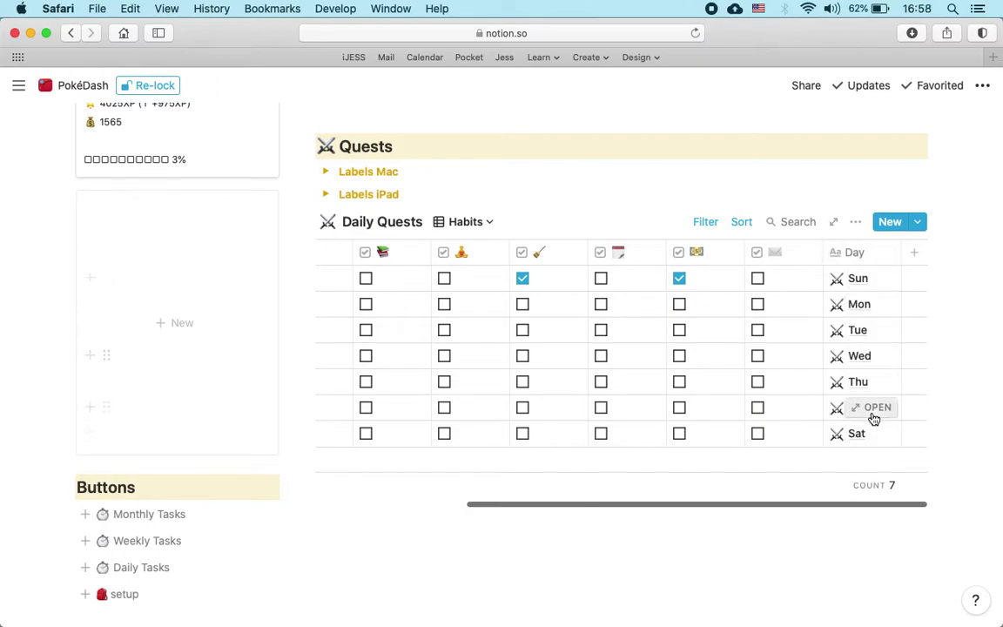
pyautogui.hscroll(-10, 702, 356)
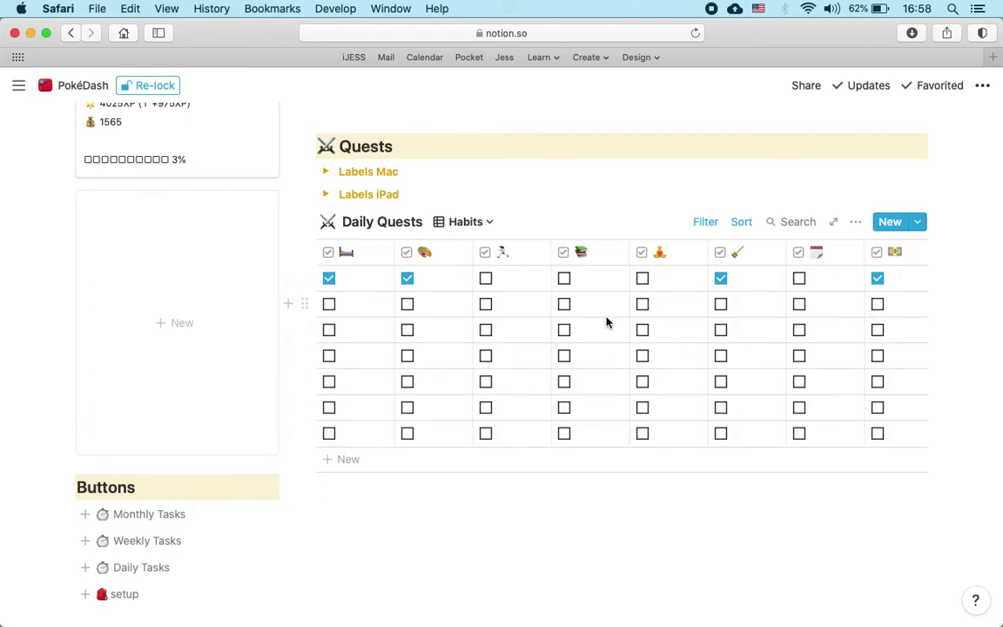
# Switch the Daily Quests database to the List Habits view
pyautogui.click(489, 221)
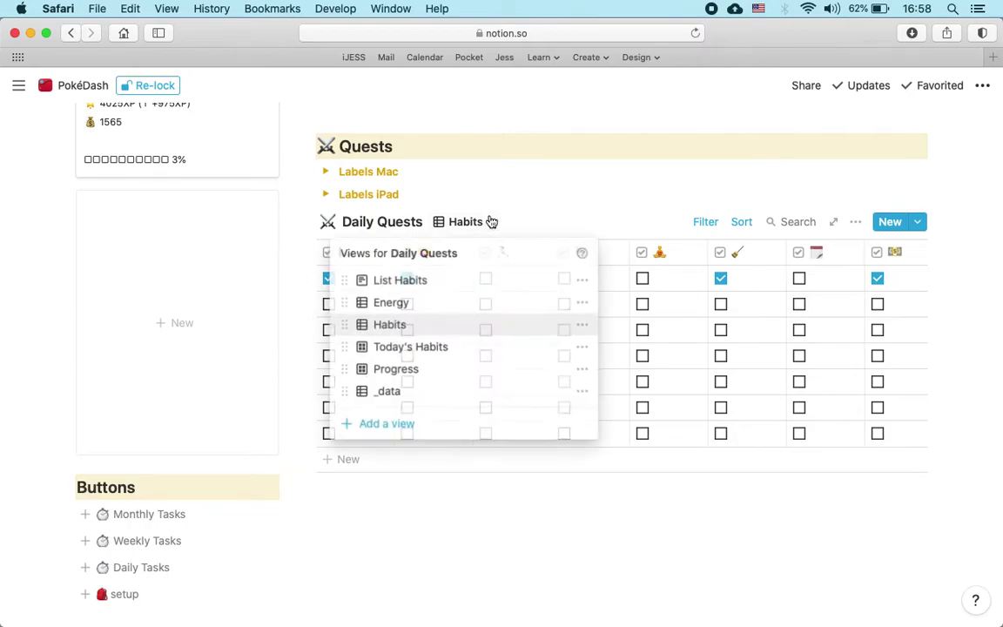
pyautogui.click(396, 280)
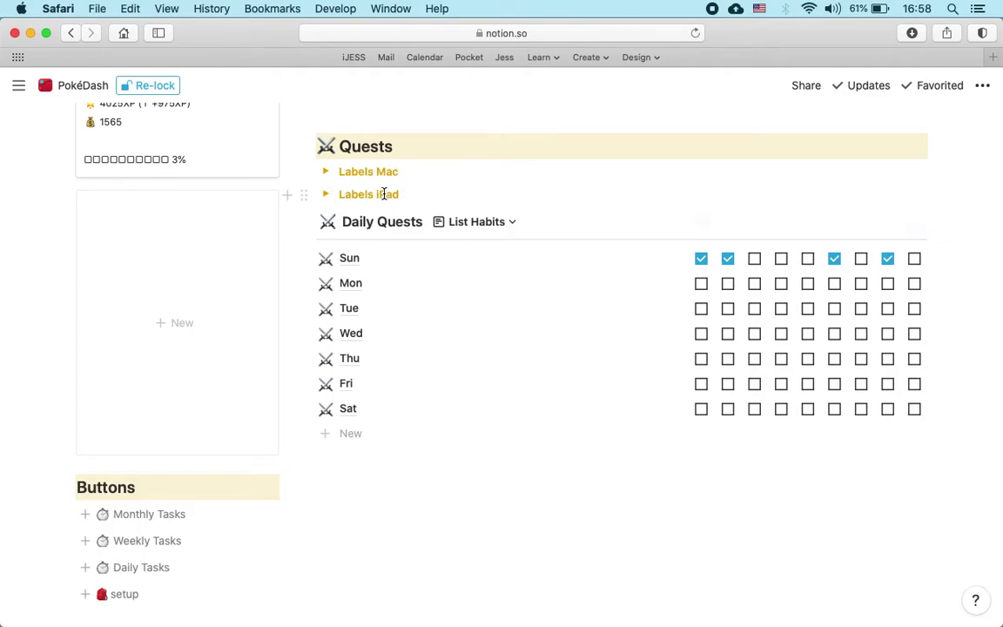
# Expand the Labels Mac and Labels iPad toggles to compare their emoji rows, and collapse Labels Mac
pyautogui.click(328, 173)
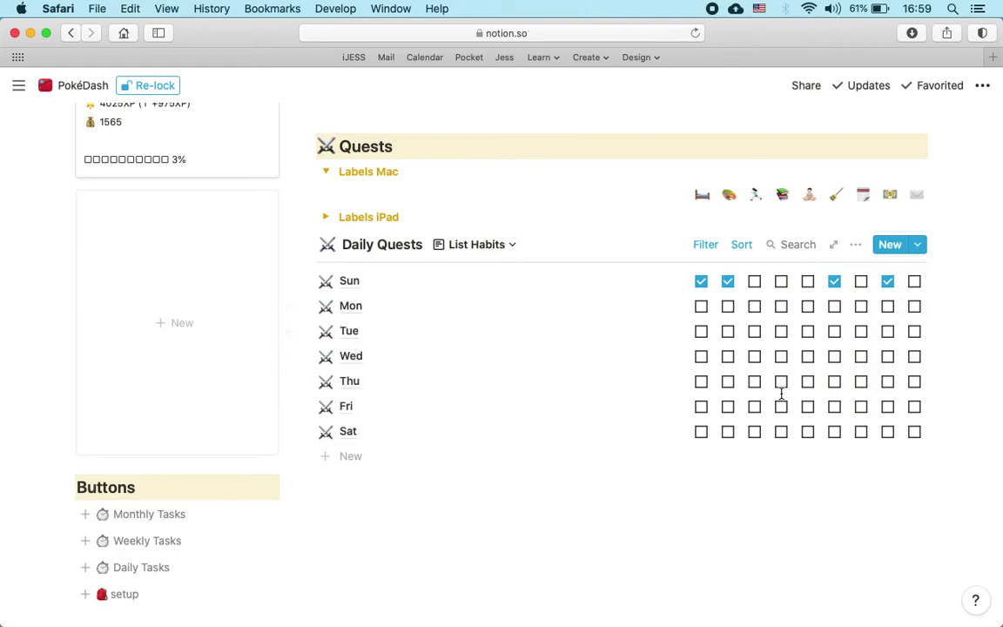
pyautogui.click(324, 218)
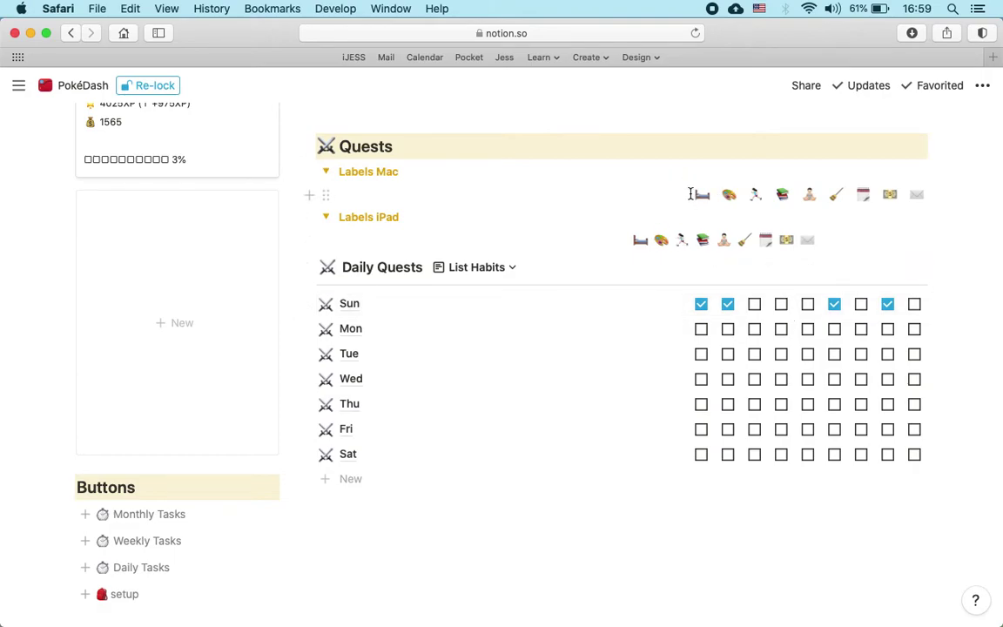
pyautogui.click(326, 172)
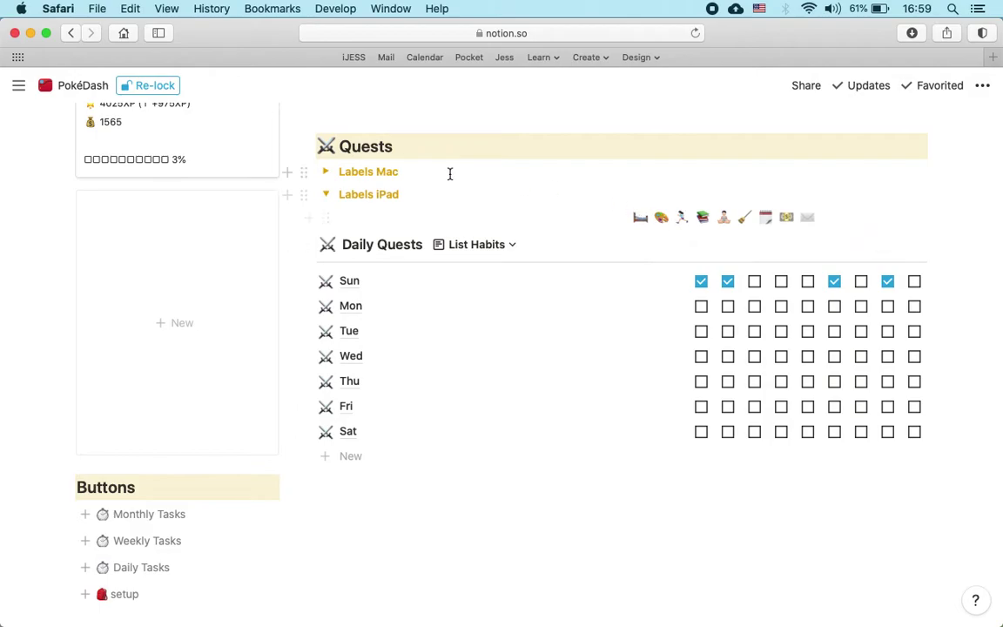
# Inspect the blank spacing before the Labels iPad emojis and leave both label toggles collapsed
pyautogui.moveTo(625, 217); pyautogui.dragTo(800, 219)
pyautogui.click(628, 216)
pyautogui.moveTo(628, 217); pyautogui.dragTo(330, 217)
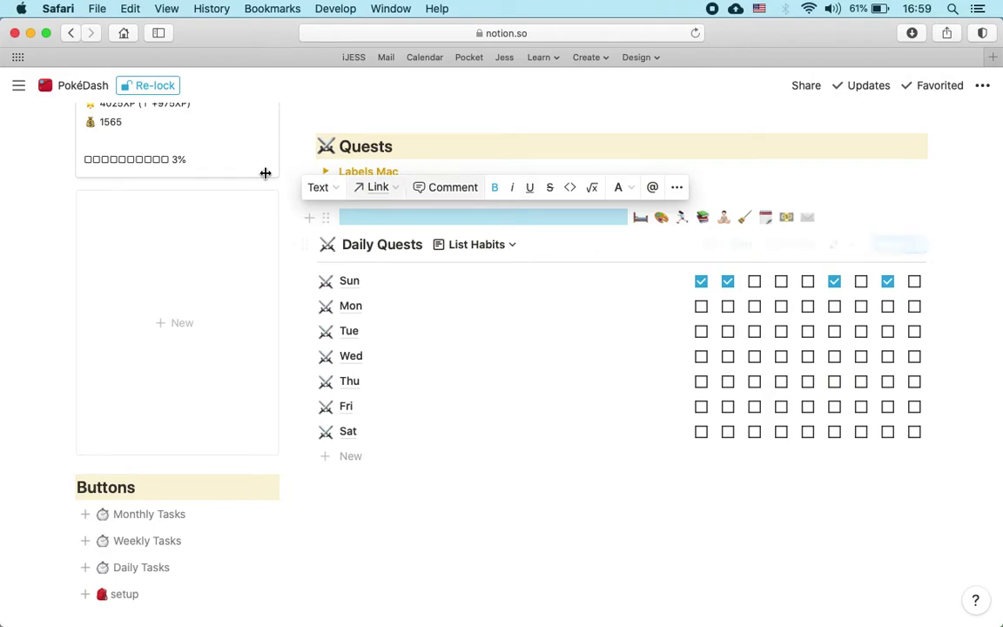
pyautogui.click(366, 216)
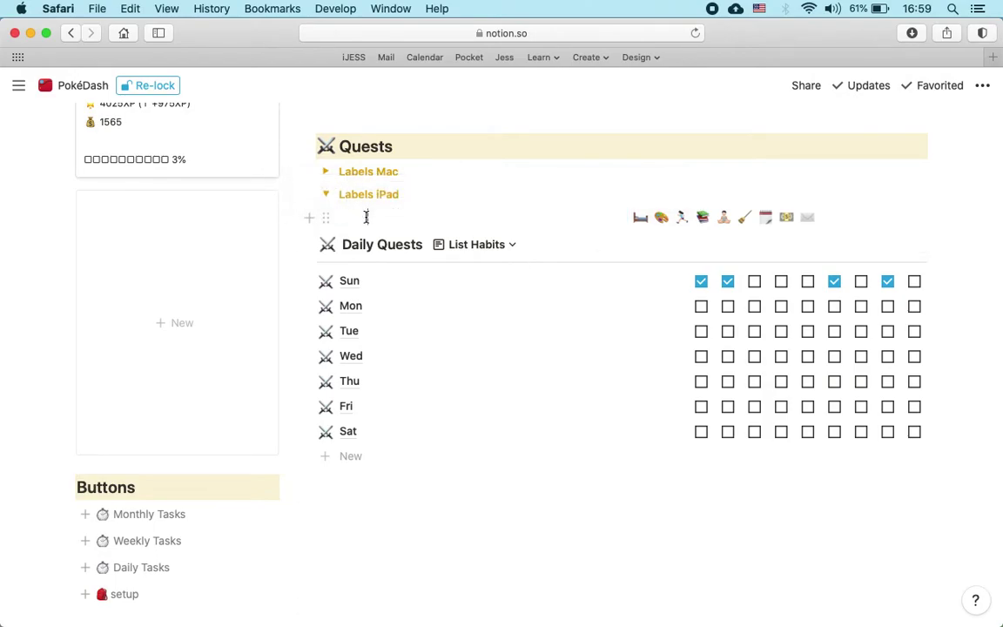
pyautogui.click(329, 196)
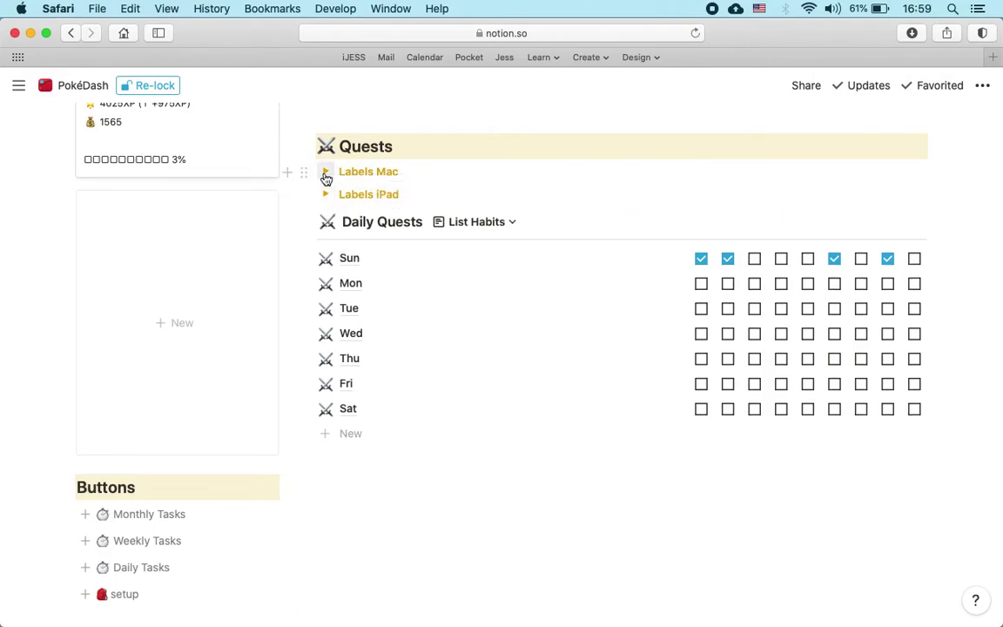
pyautogui.click(326, 173)
pyautogui.click(325, 175)
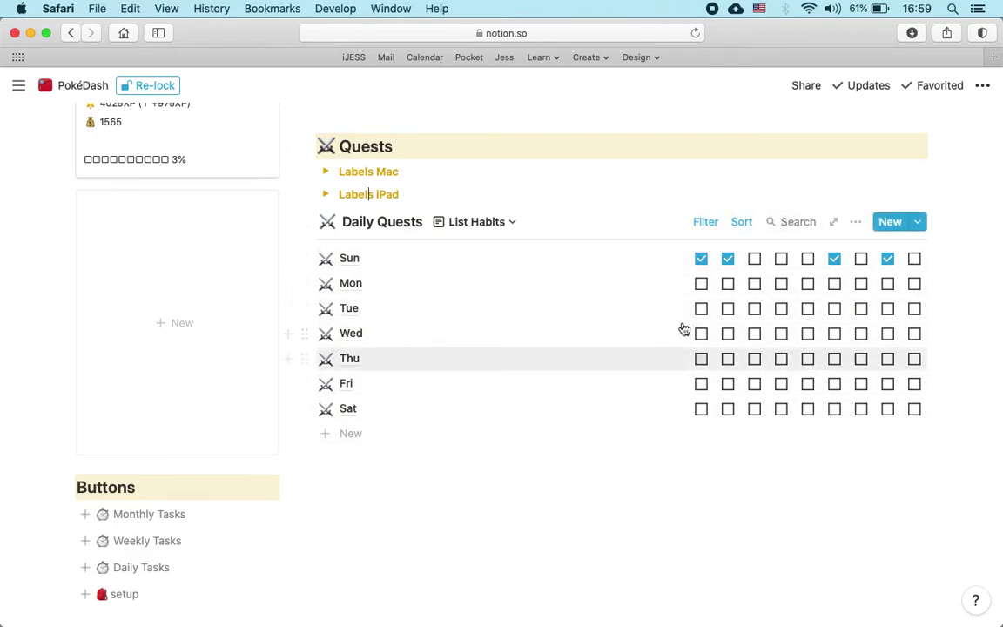
# Duplicate the Habits table view of the Daily Quests database
pyautogui.click(512, 224)
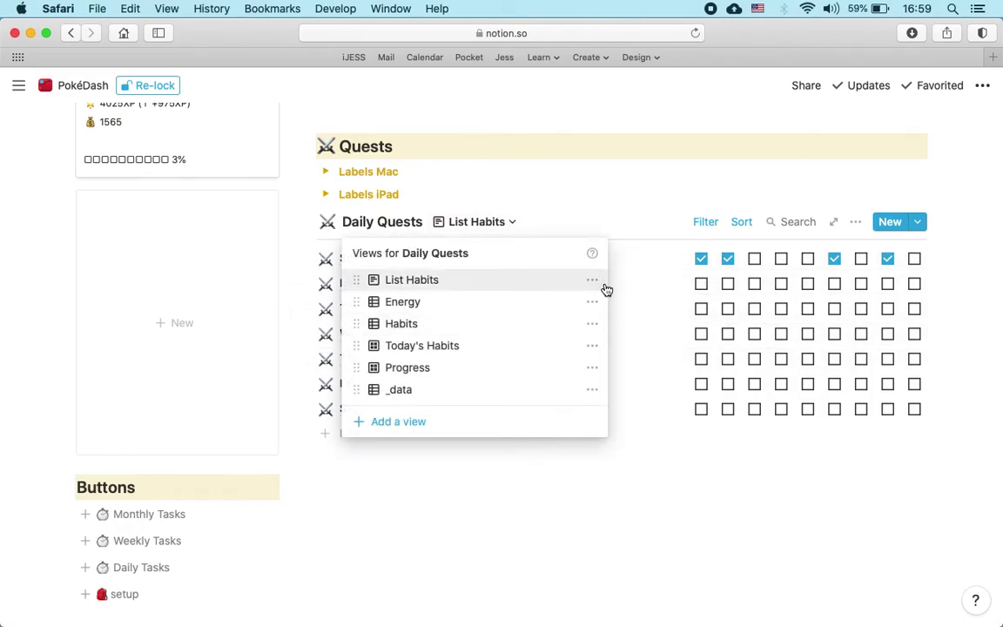
pyautogui.click(593, 323)
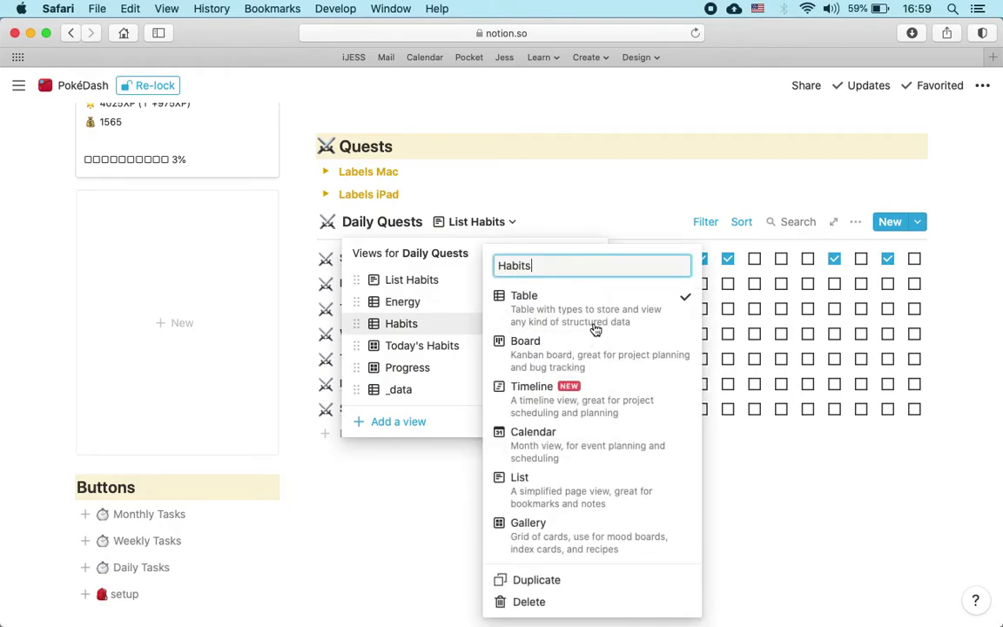
pyautogui.moveTo(529, 317)
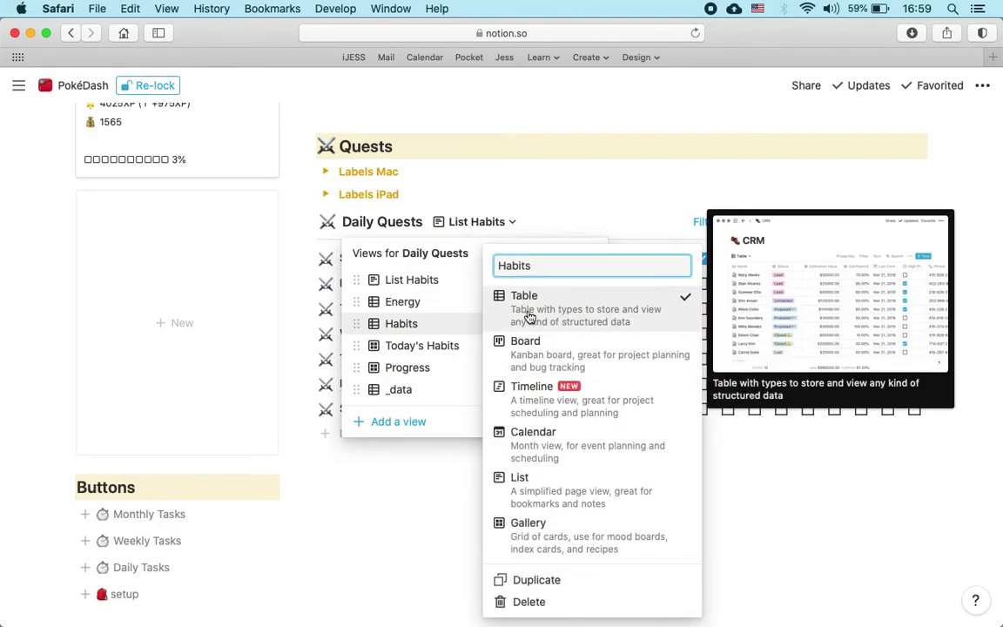
pyautogui.click(535, 582)
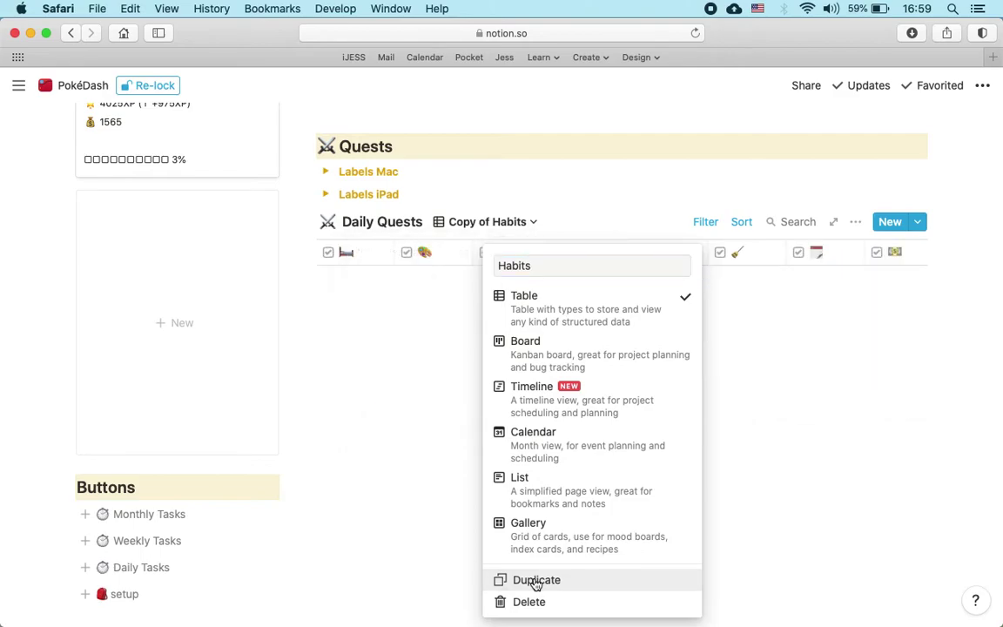
# Rename the duplicated Habits view of Daily Quests as Teste
pyautogui.click(534, 225)
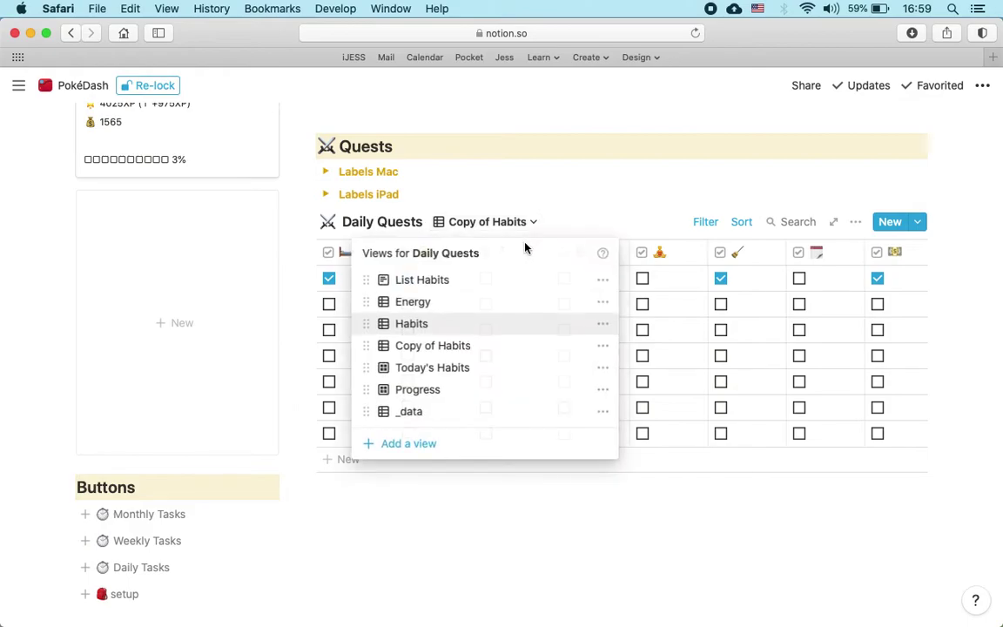
pyautogui.click(603, 348)
pyautogui.moveTo(601, 272); pyautogui.dragTo(491, 272)
pyautogui.write('Teste')
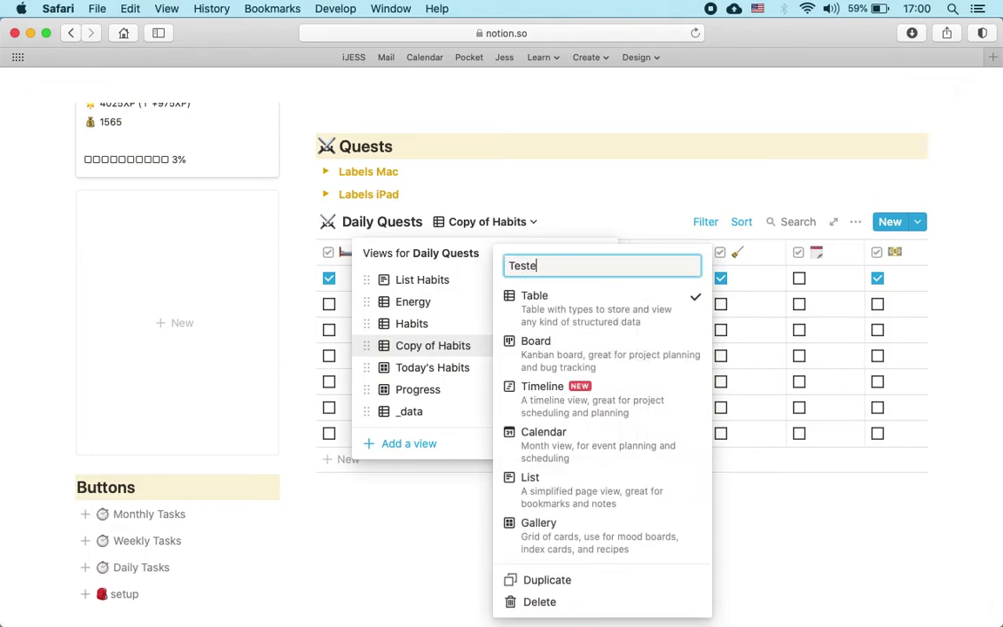
pyautogui.press('Return')
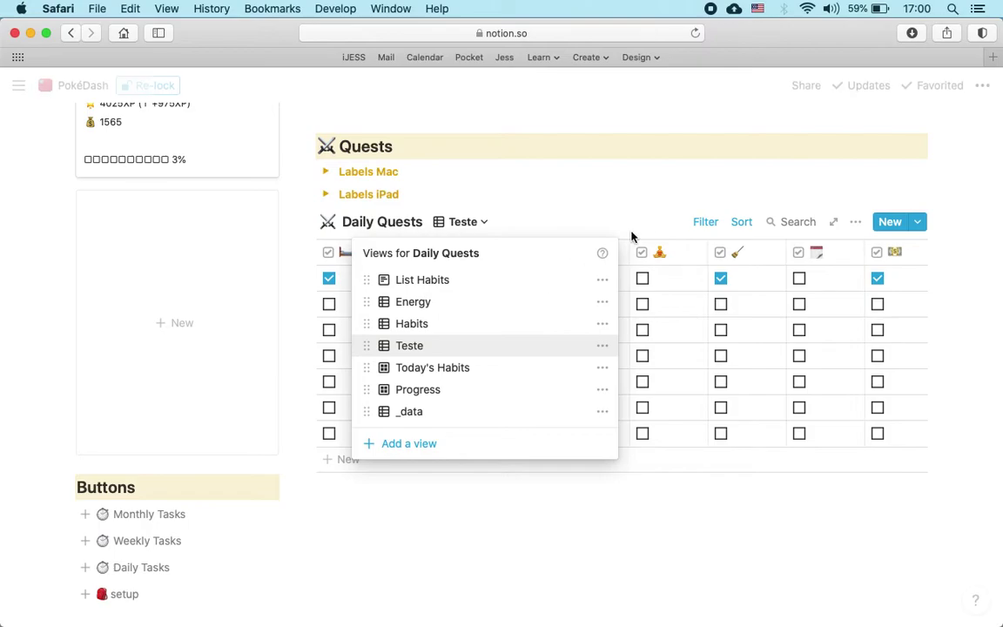
# Change the layout of the Teste view from Table to List
pyautogui.click(601, 348)
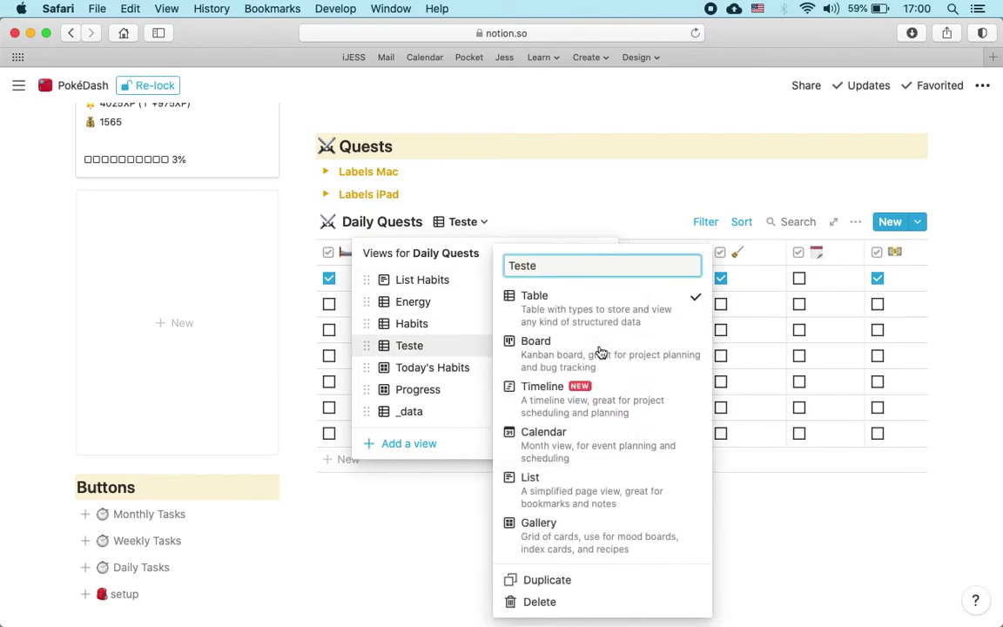
pyautogui.click(564, 493)
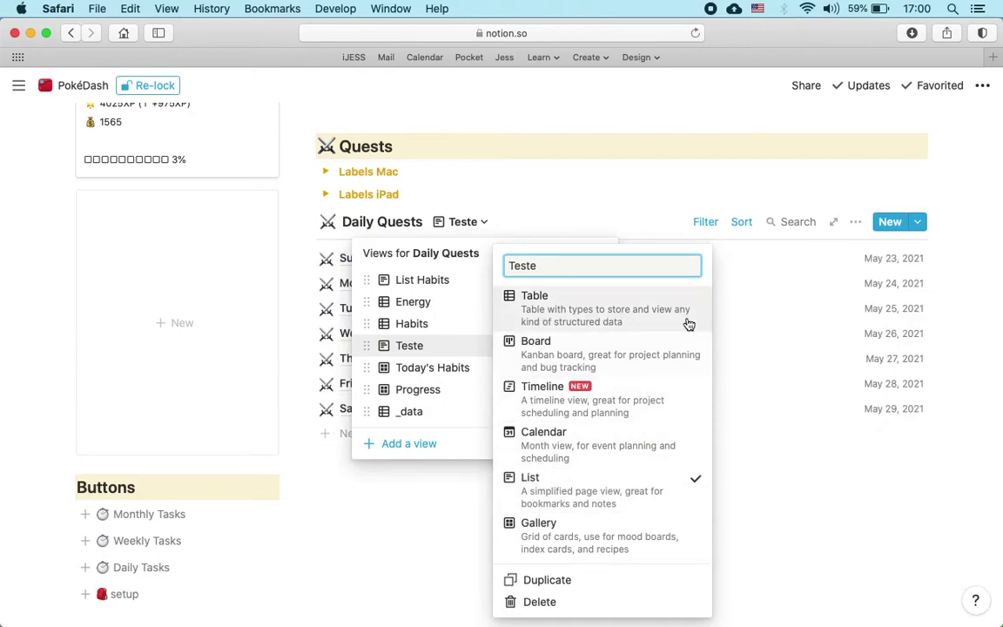
pyautogui.click(915, 292)
pyautogui.click(828, 188)
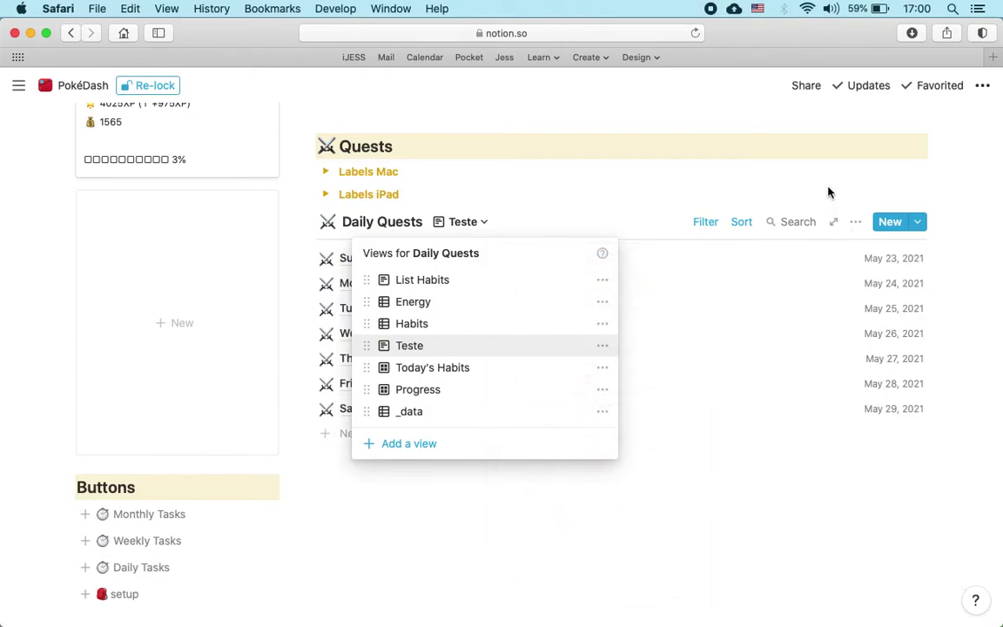
# Hide the Date property in the Teste view and show all nine emoji checkbox properties, leaving Quality hidden
pyautogui.click(856, 224)
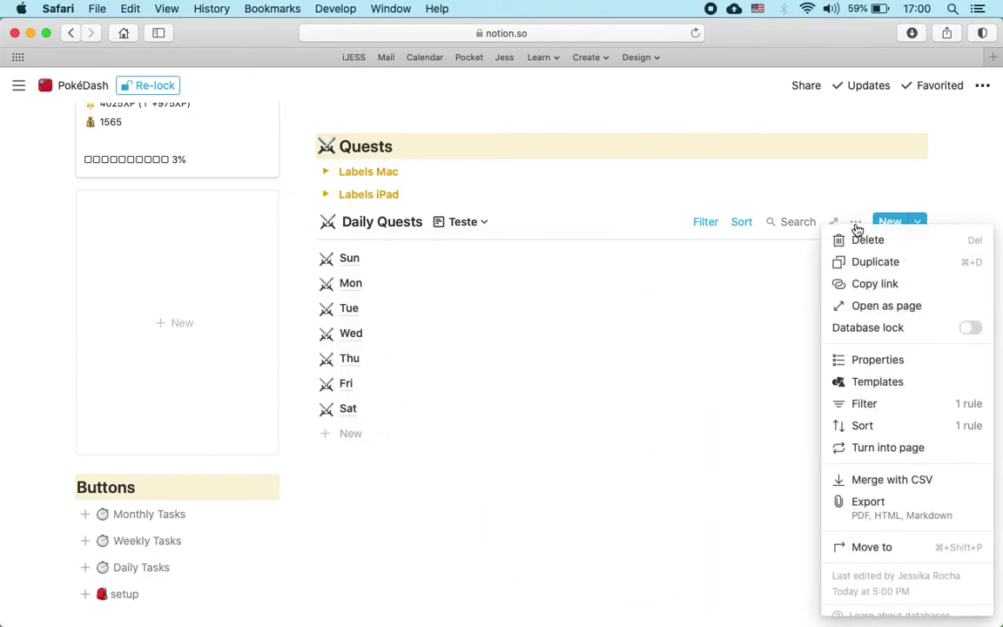
pyautogui.click(876, 362)
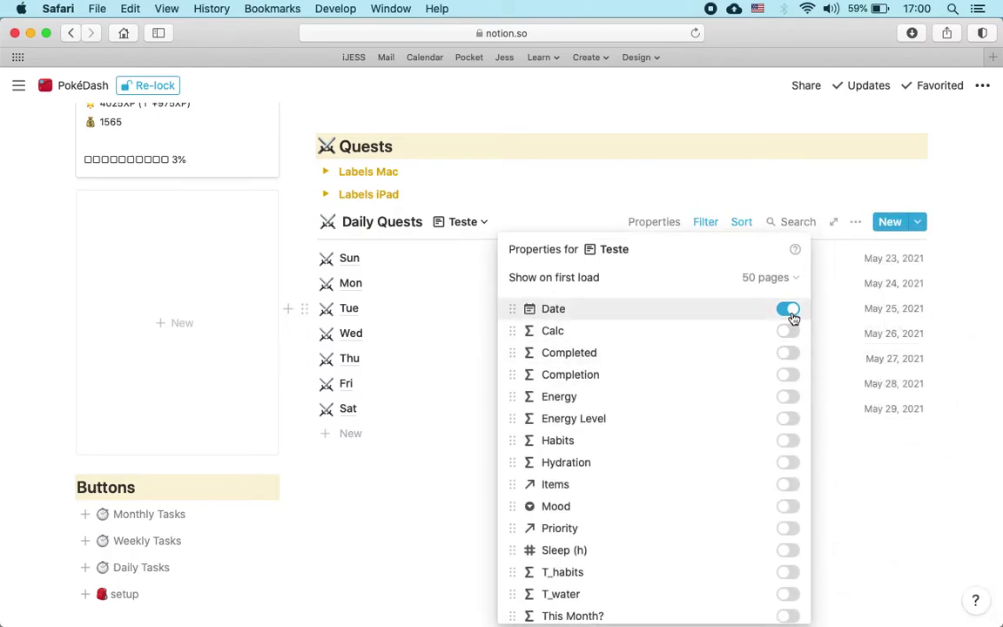
pyautogui.scroll(-8, 783, 397)
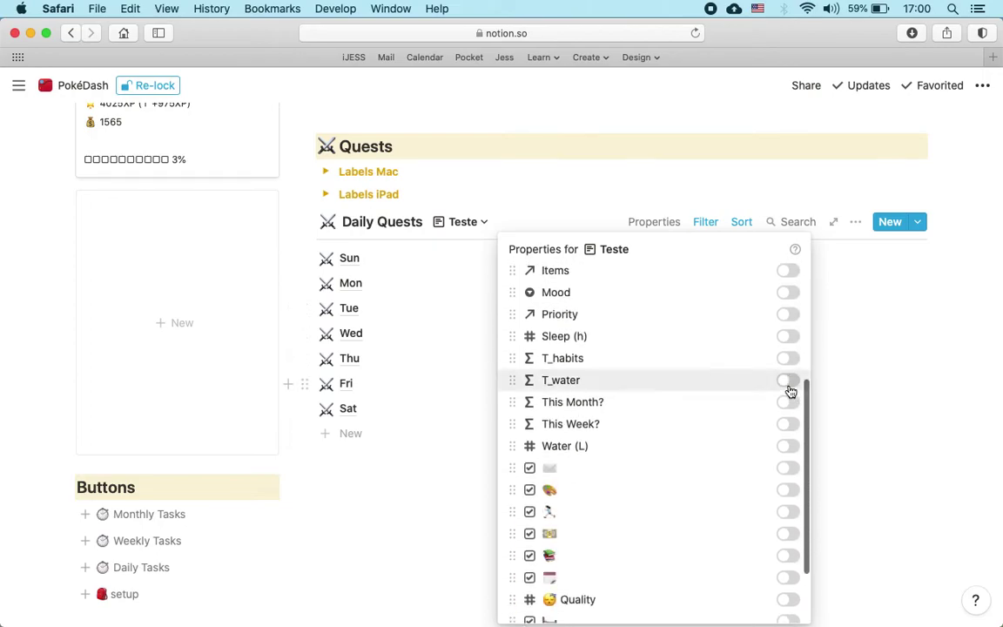
pyautogui.click(789, 378)
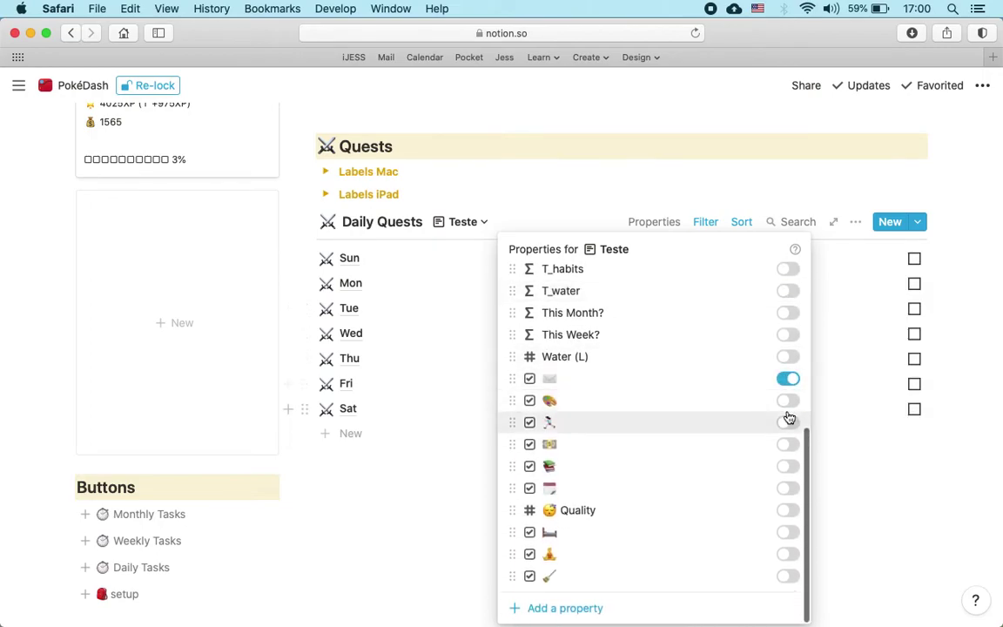
pyautogui.click(789, 400)
pyautogui.click(788, 423)
pyautogui.click(789, 444)
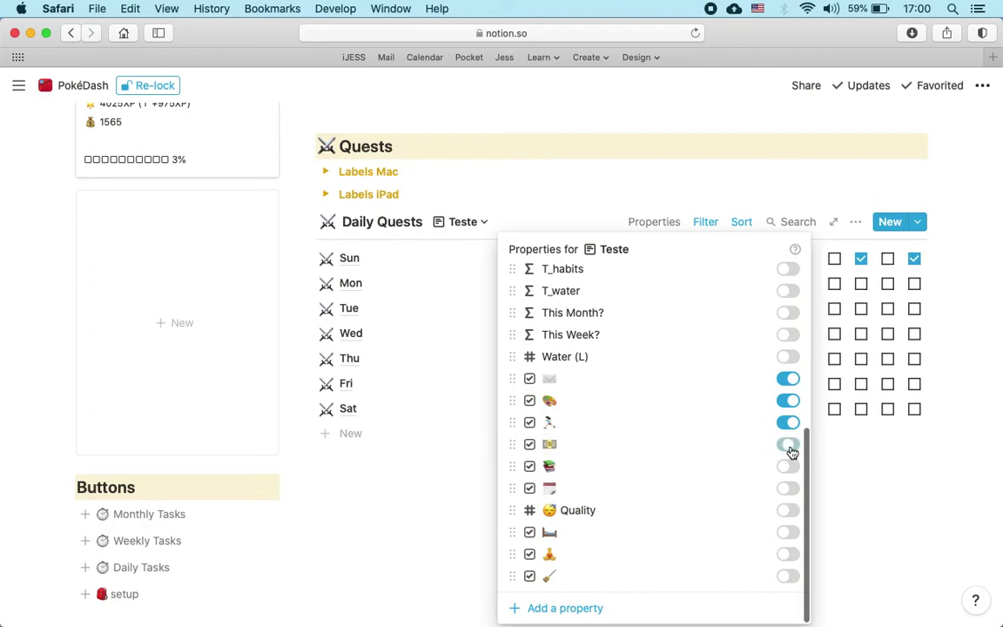
pyautogui.click(789, 466)
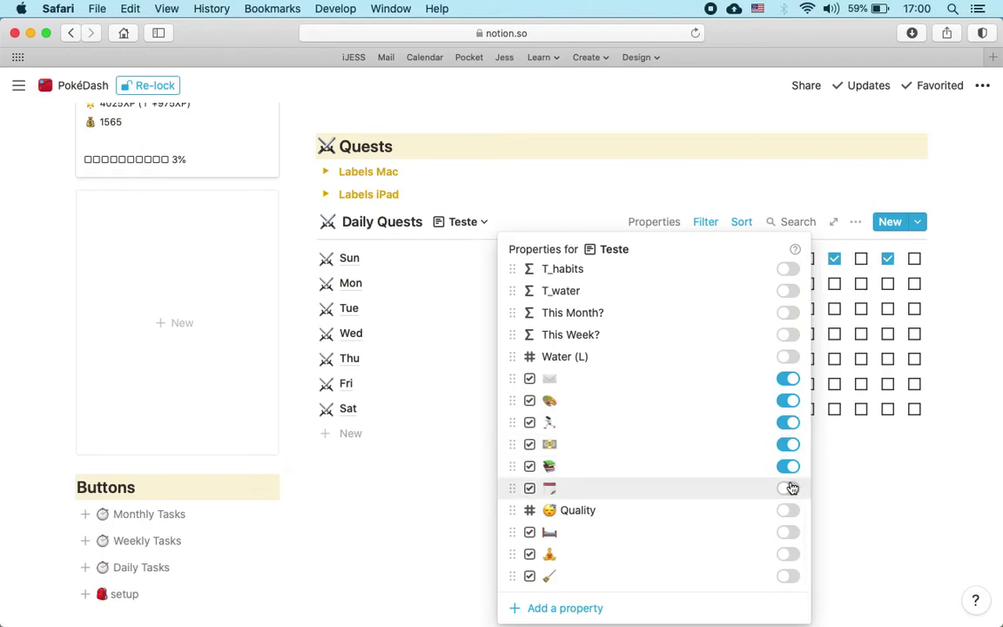
pyautogui.click(790, 489)
pyautogui.click(789, 533)
pyautogui.click(789, 555)
pyautogui.click(789, 576)
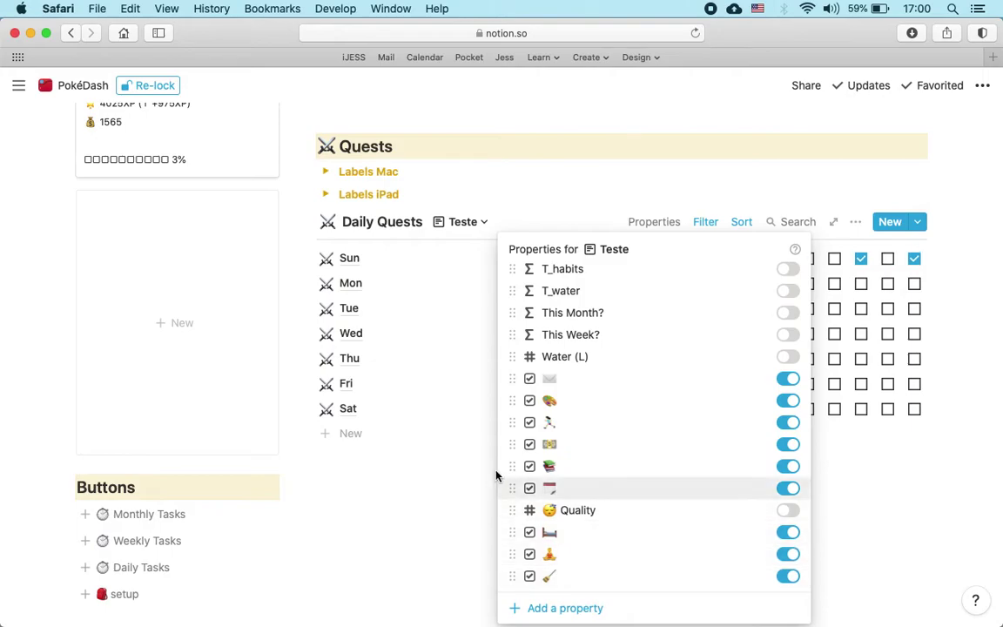
# Reorder the Teste view's properties to put Quality above the habit checkboxes, with the bed checkbox first and the palette second
pyautogui.moveTo(512, 509); pyautogui.dragTo(520, 380)
pyautogui.moveTo(514, 540); pyautogui.dragTo(520, 404)
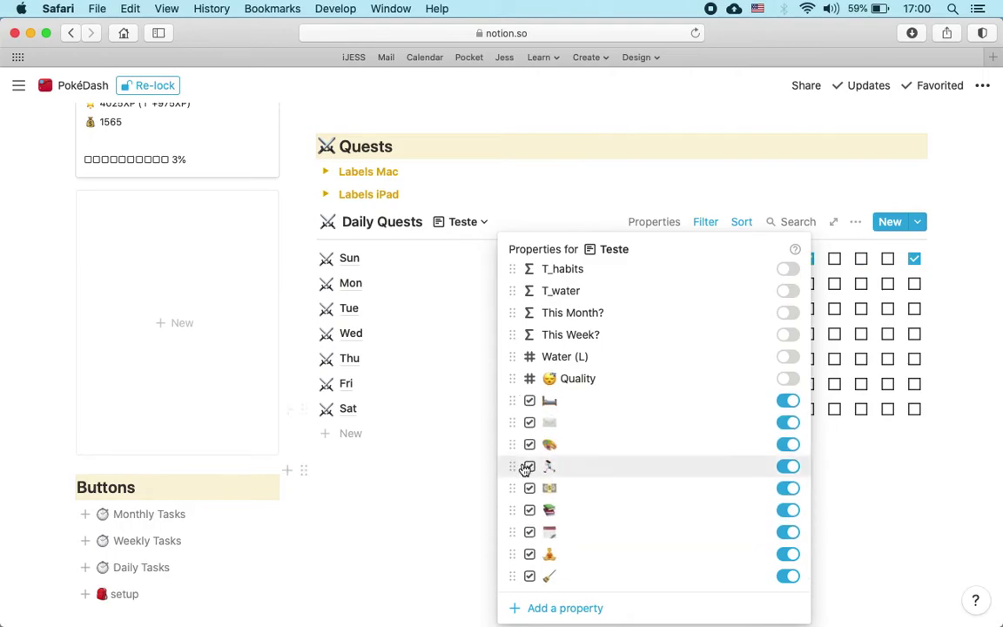
pyautogui.moveTo(512, 444); pyautogui.dragTo(509, 423)
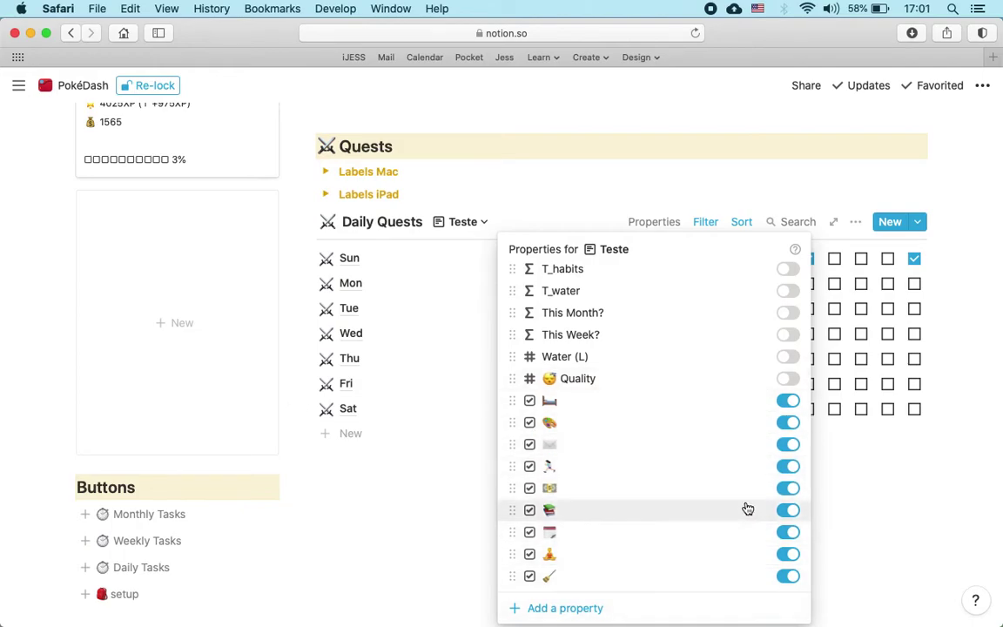
pyautogui.click(886, 513)
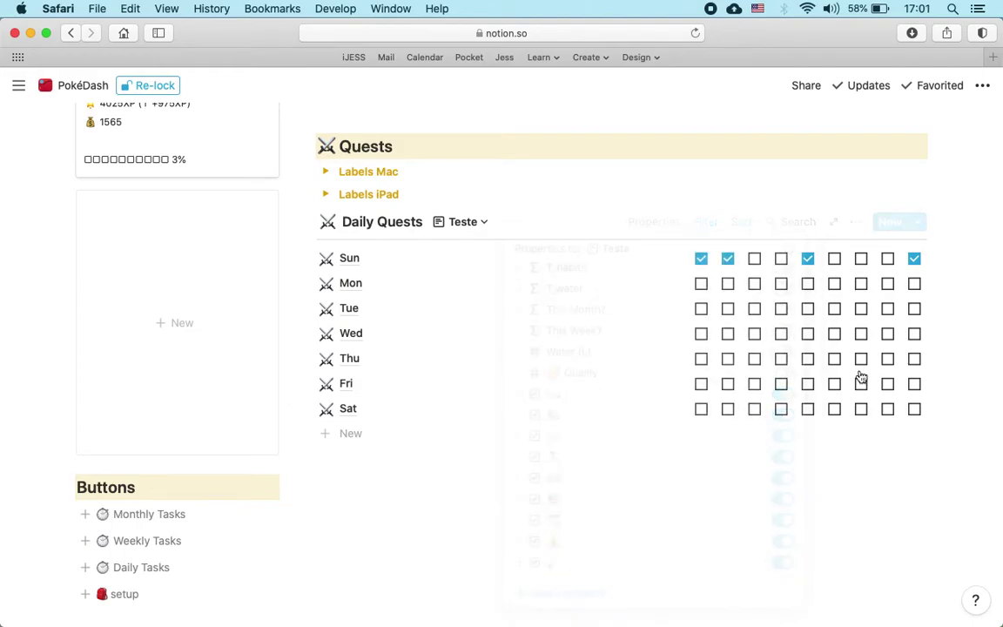
# Expand Labels Mac and start a second label row with bed and palette emojis, spaced to match the emojis above
pyautogui.click(327, 172)
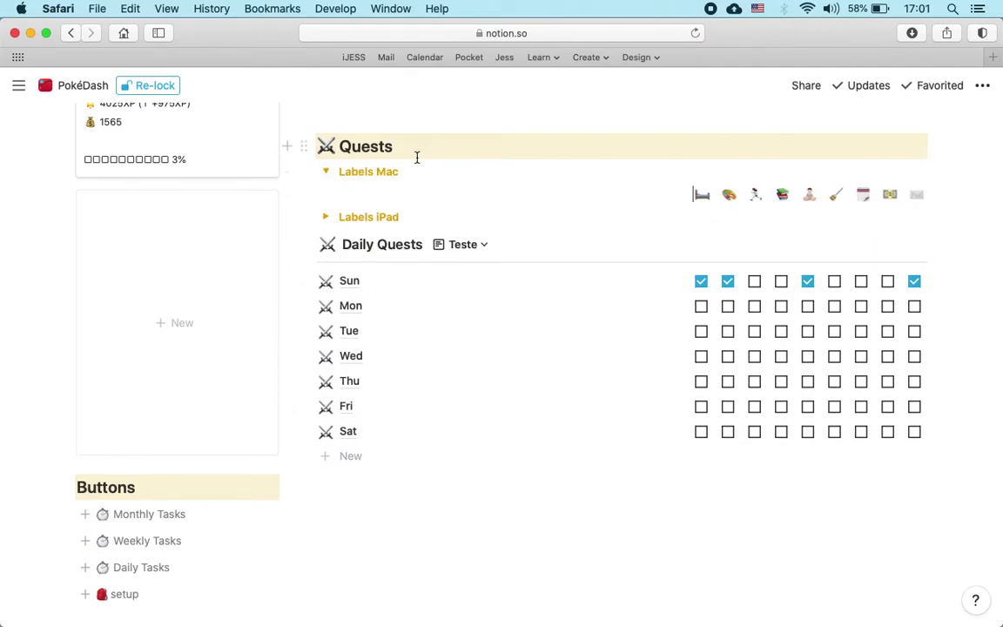
pyautogui.click(928, 195)
pyautogui.press('Return')
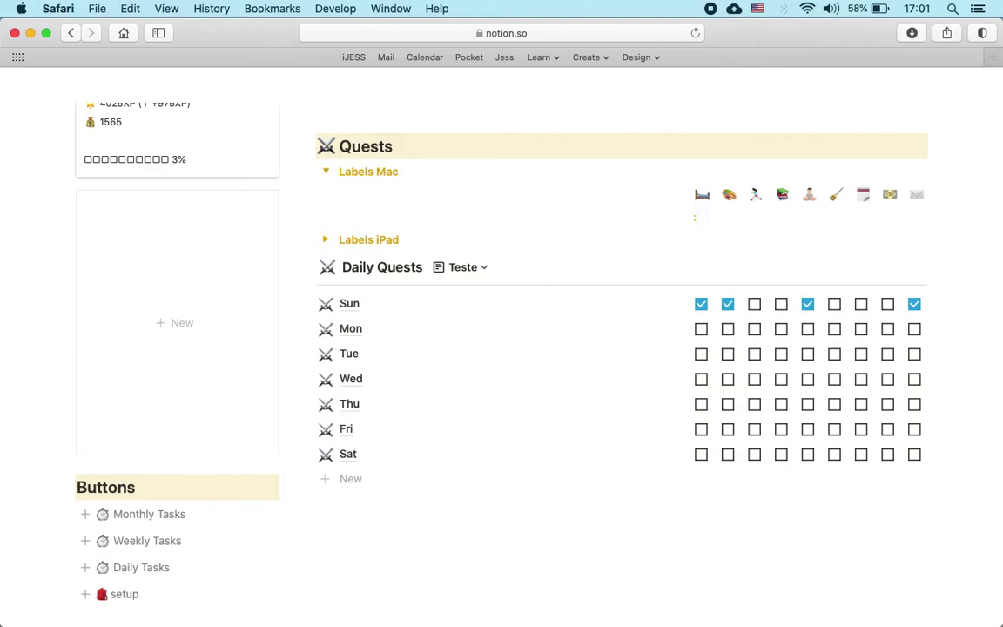
pyautogui.write('b')
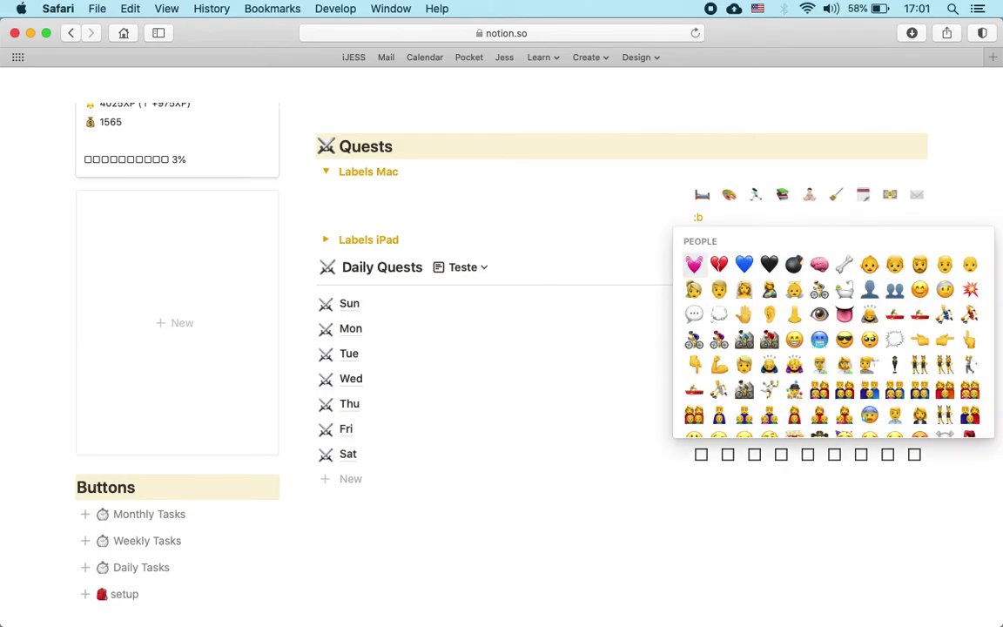
pyautogui.write('ed')
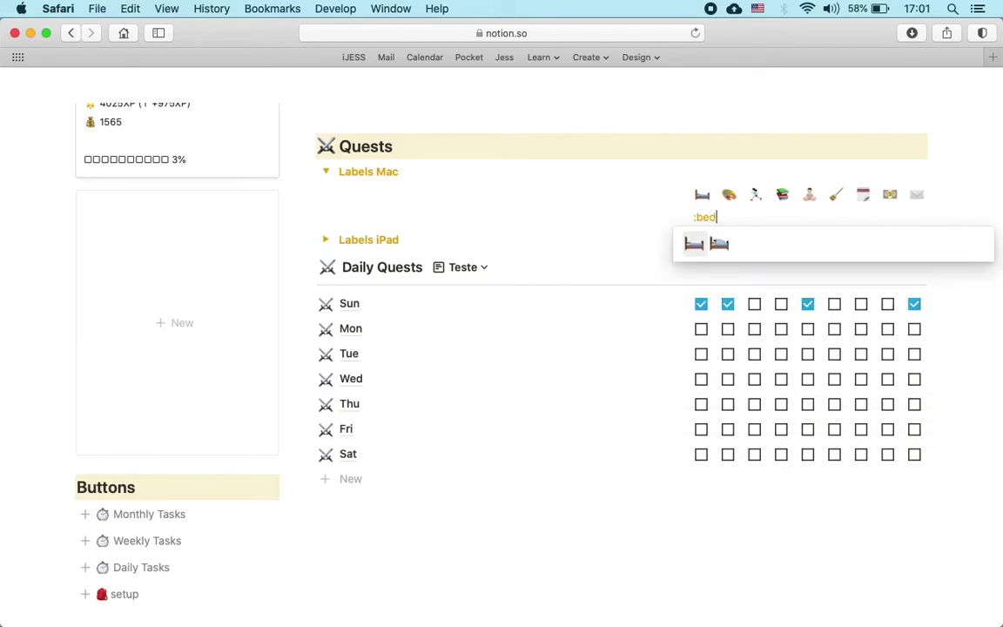
pyautogui.click(695, 245)
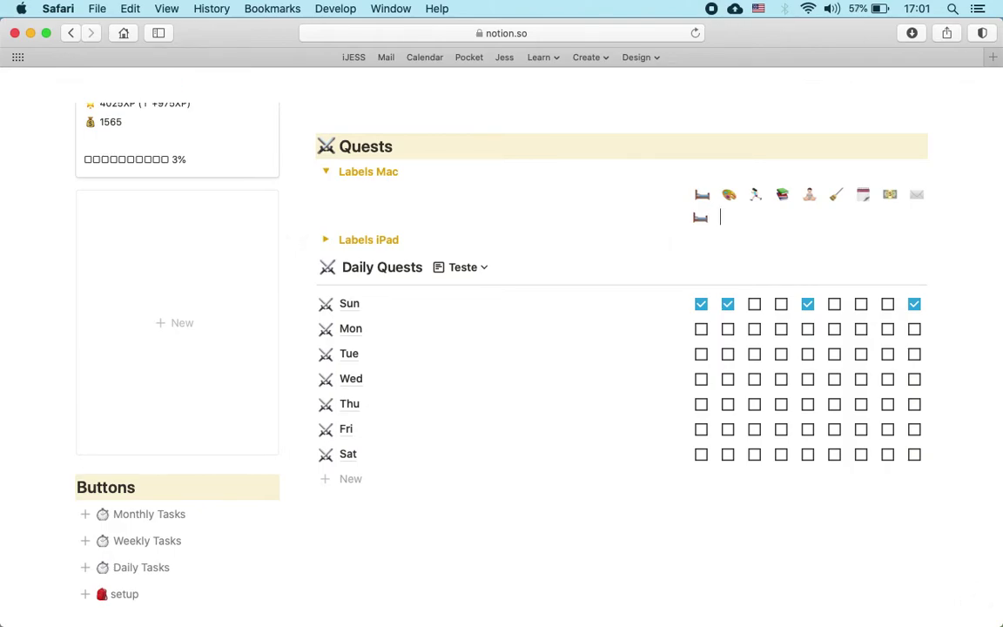
pyautogui.write(':paint')
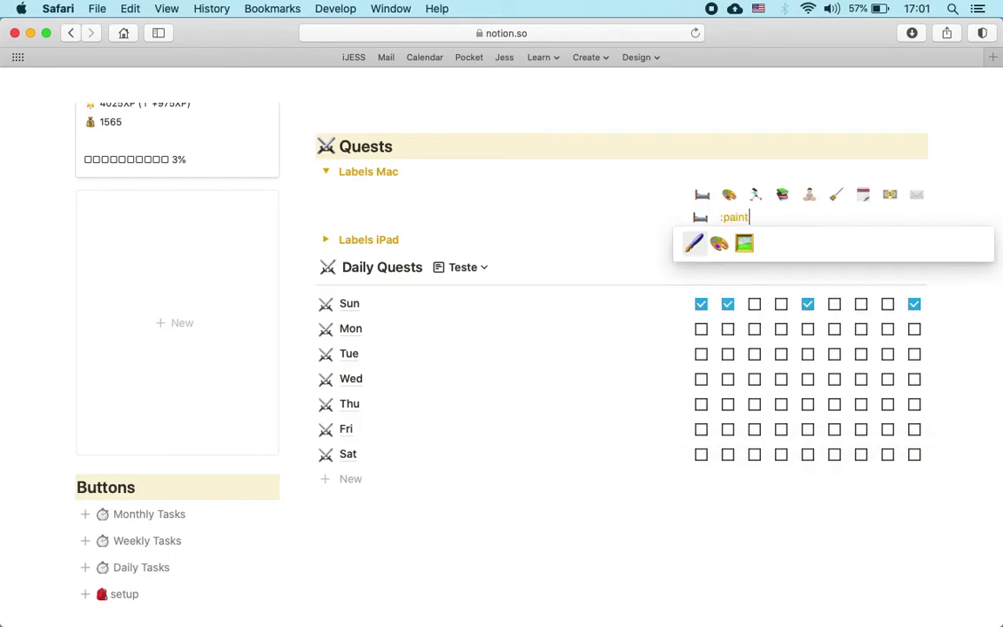
pyautogui.click(719, 246)
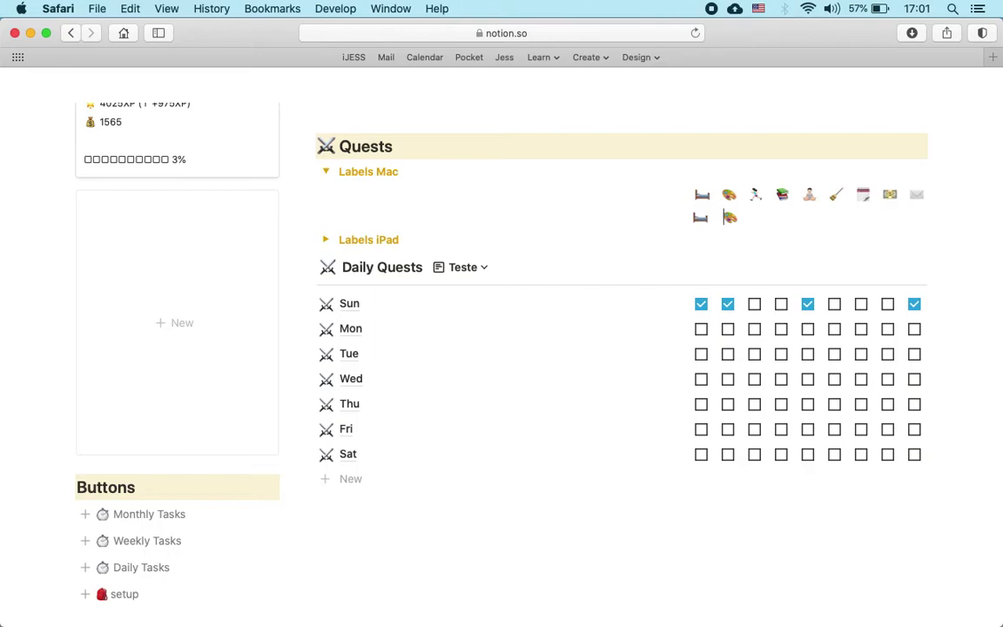
pyautogui.press('Left')
pyautogui.press('BackSpace')
# Delete the second emoji row from the Labels Mac toggle, including its empty line
pyautogui.tripleClick(765, 217)
pyautogui.press('BackSpace')
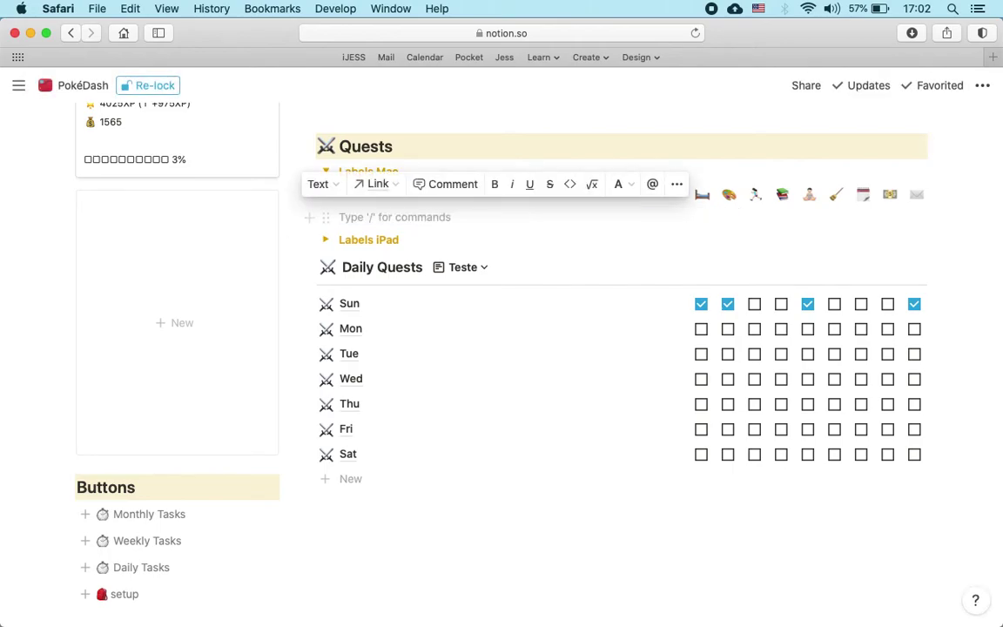
pyautogui.press('BackSpace')
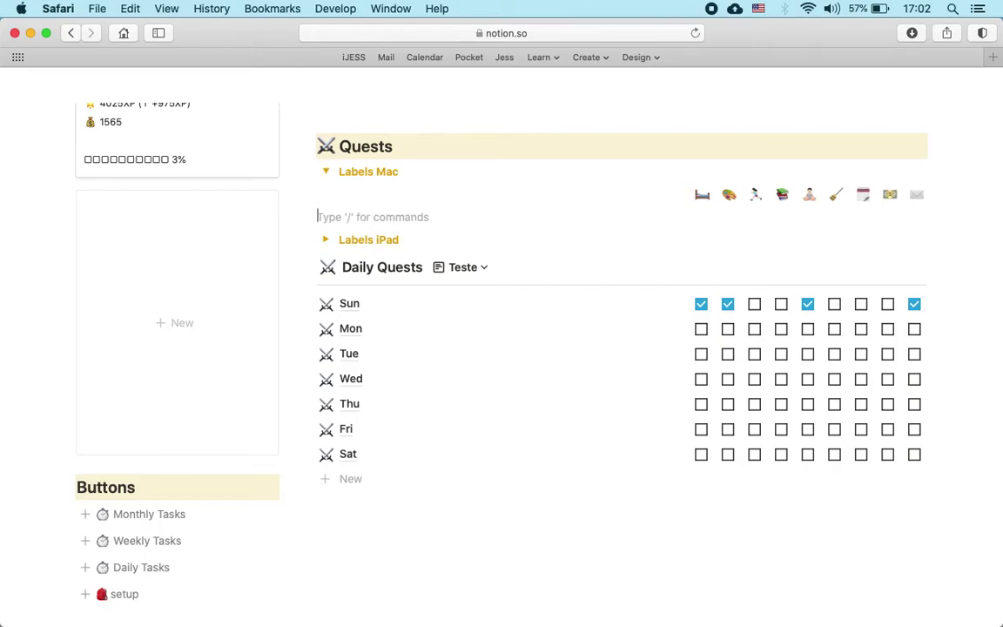
pyautogui.press('BackSpace')
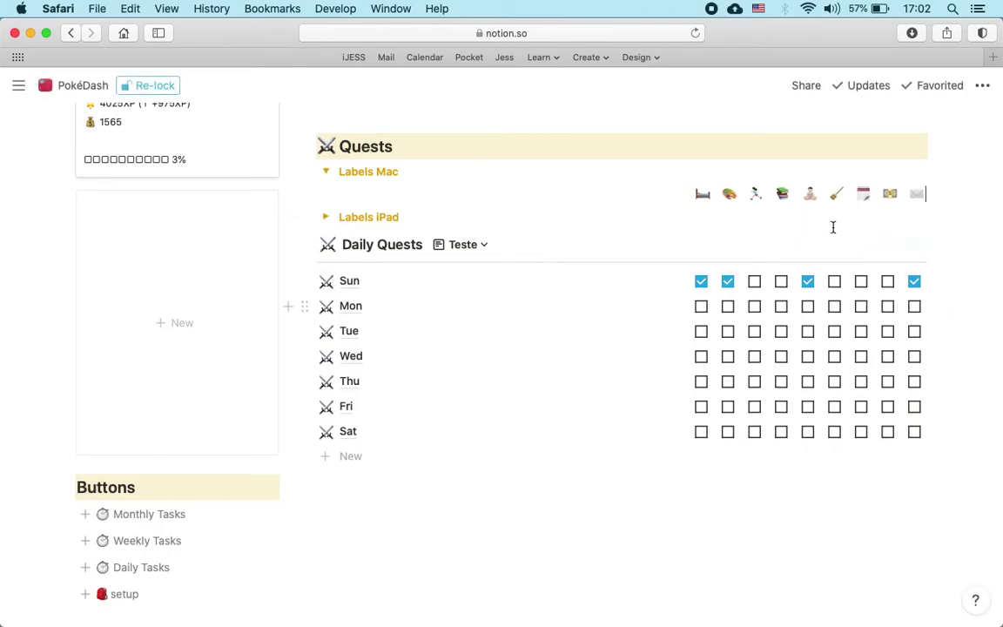
# Compare the Labels Mac emoji row with the Teste view's checkboxes and leave the toggle collapsed
pyautogui.click(323, 172)
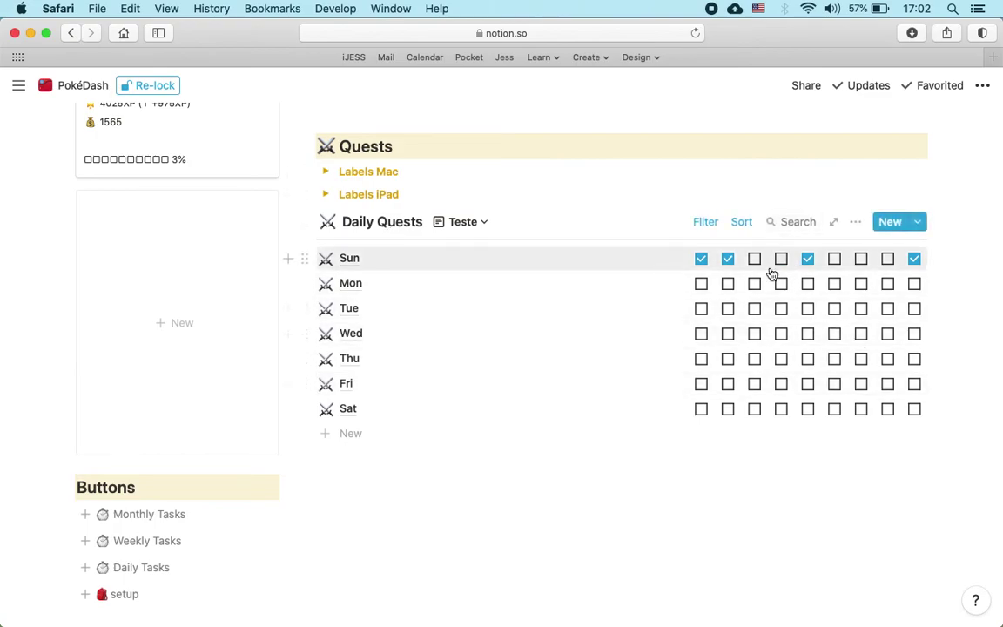
pyautogui.click(324, 173)
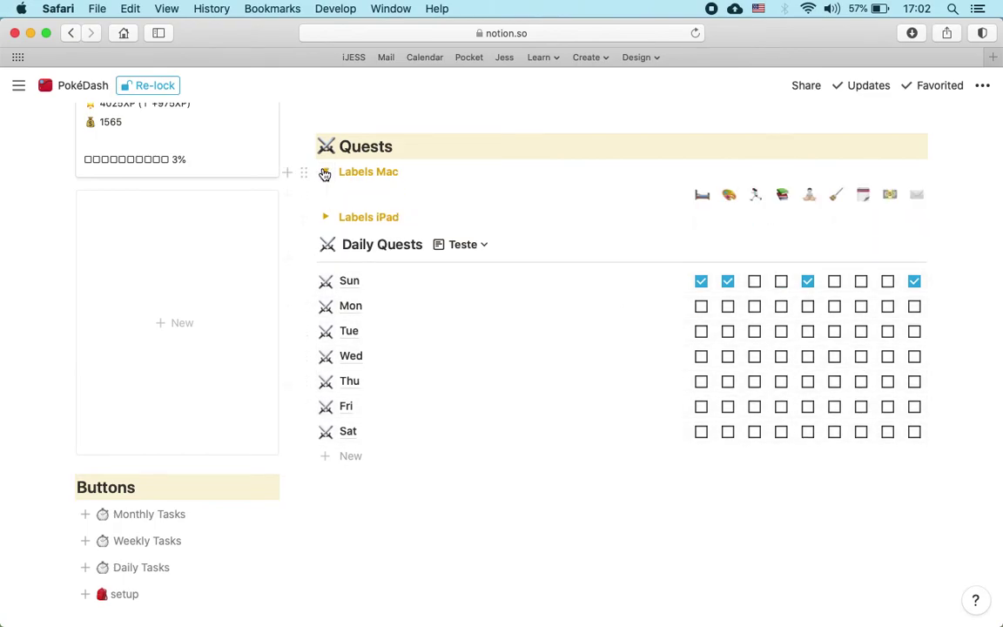
pyautogui.click(324, 172)
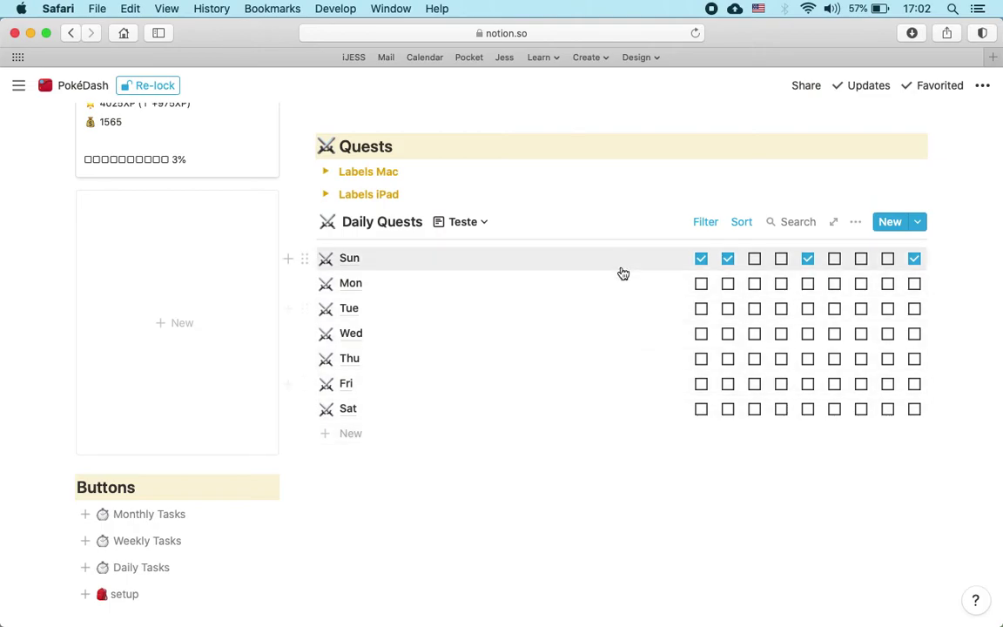
# Browse down the dashboard past Journeys to the World maps and Shop items sections
pyautogui.scroll(-2, 665, 409)
pyautogui.scroll(-10, 669, 410)
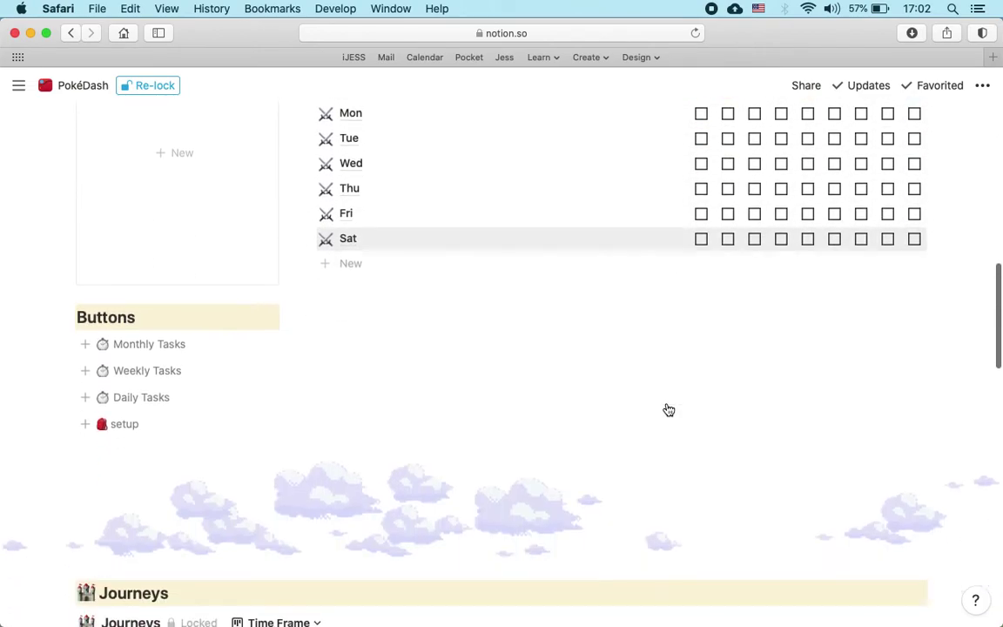
pyautogui.scroll(-8, 667, 409)
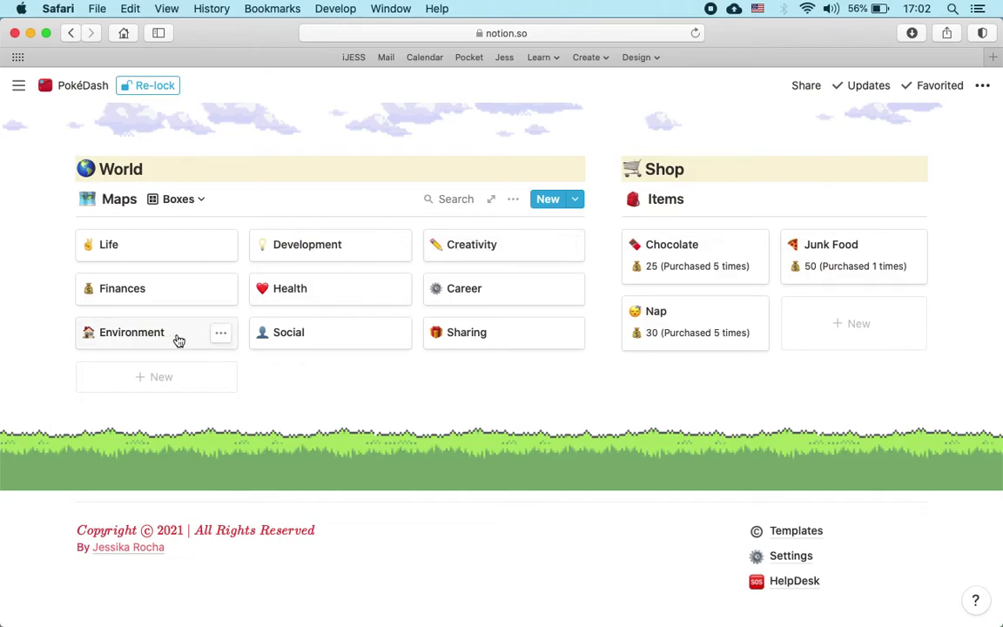
# Open the Health map as a full page and turn on small text and full width for it
pyautogui.click(288, 307)
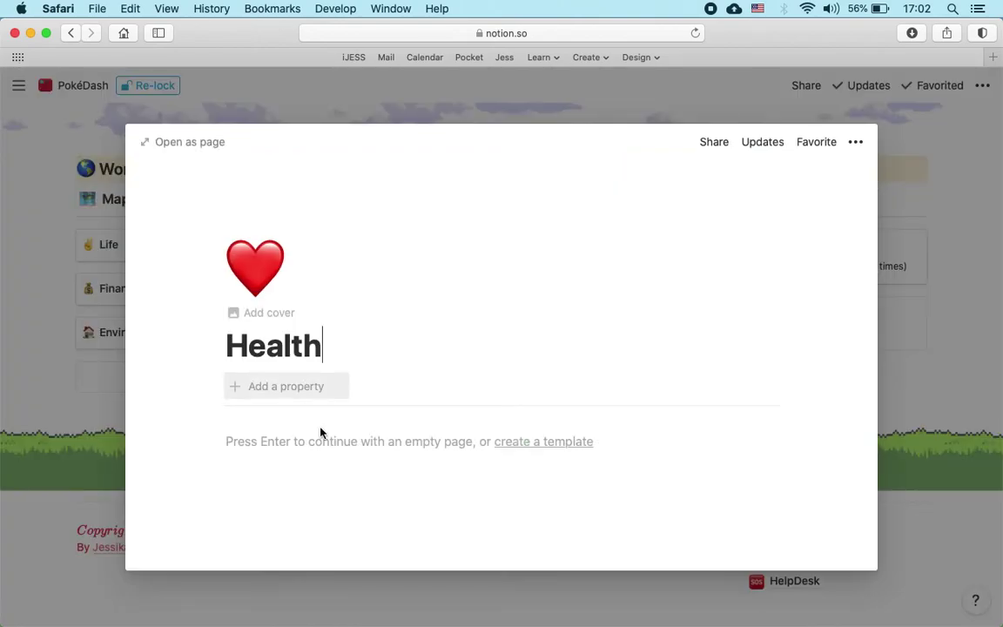
pyautogui.click(184, 144)
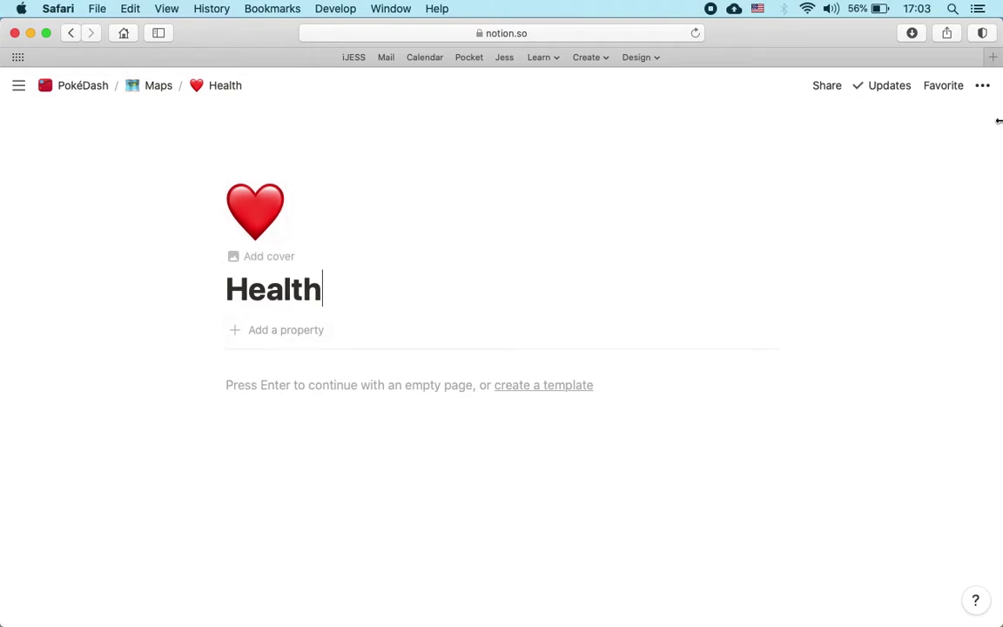
pyautogui.click(985, 88)
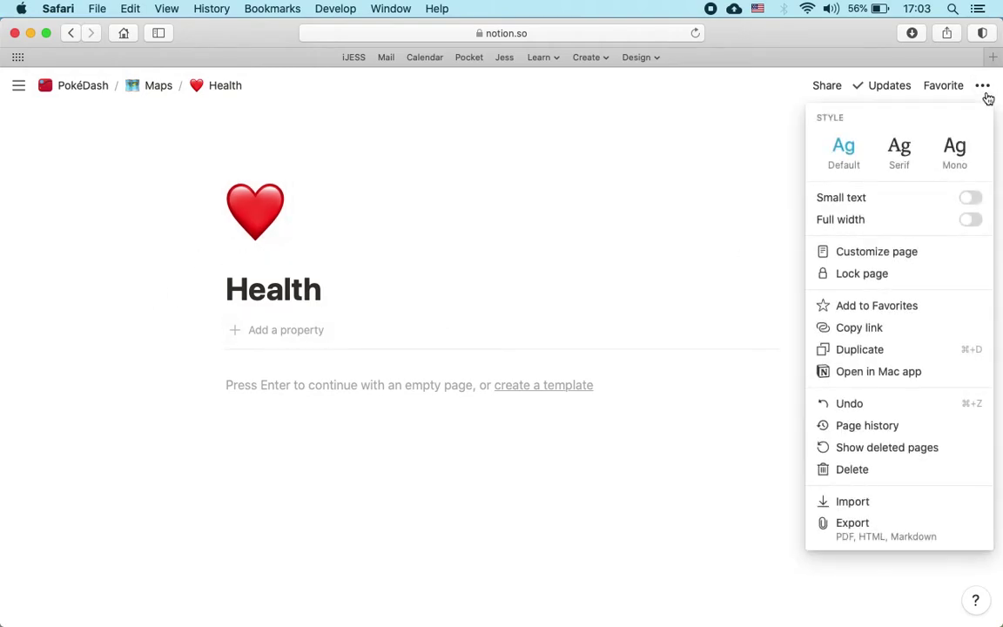
pyautogui.click(971, 201)
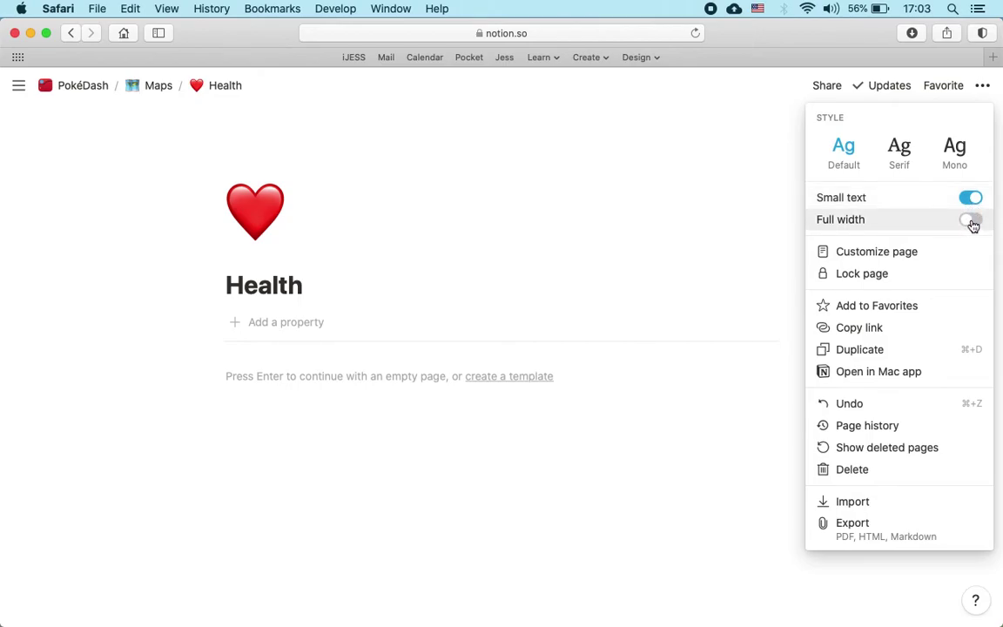
pyautogui.click(971, 222)
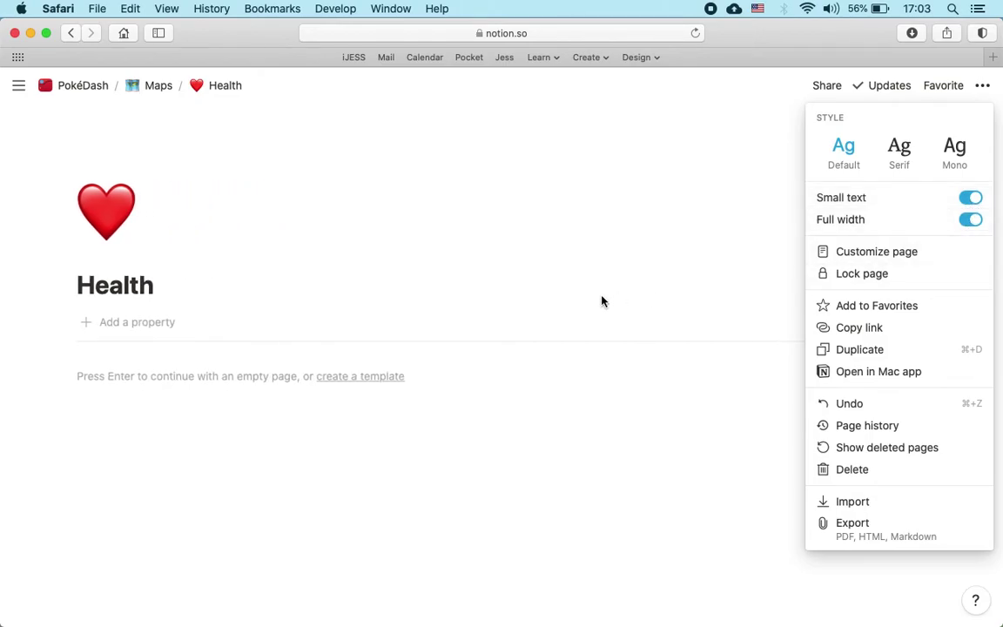
pyautogui.click(274, 468)
# Start the Health page's body with a Heading 2 reading "Fitness"
pyautogui.click(199, 383)
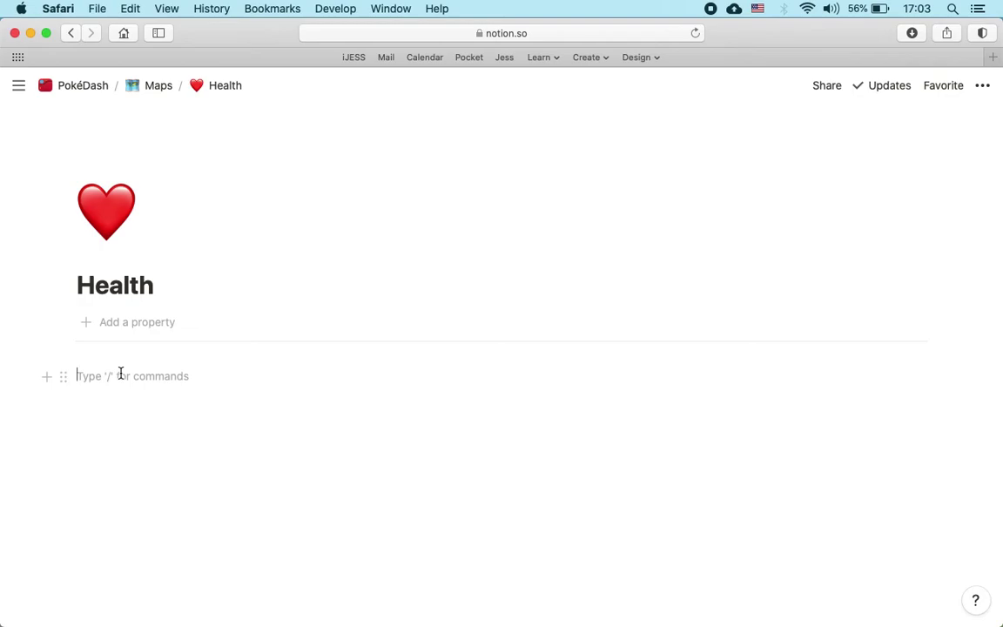
pyautogui.write('/h2')
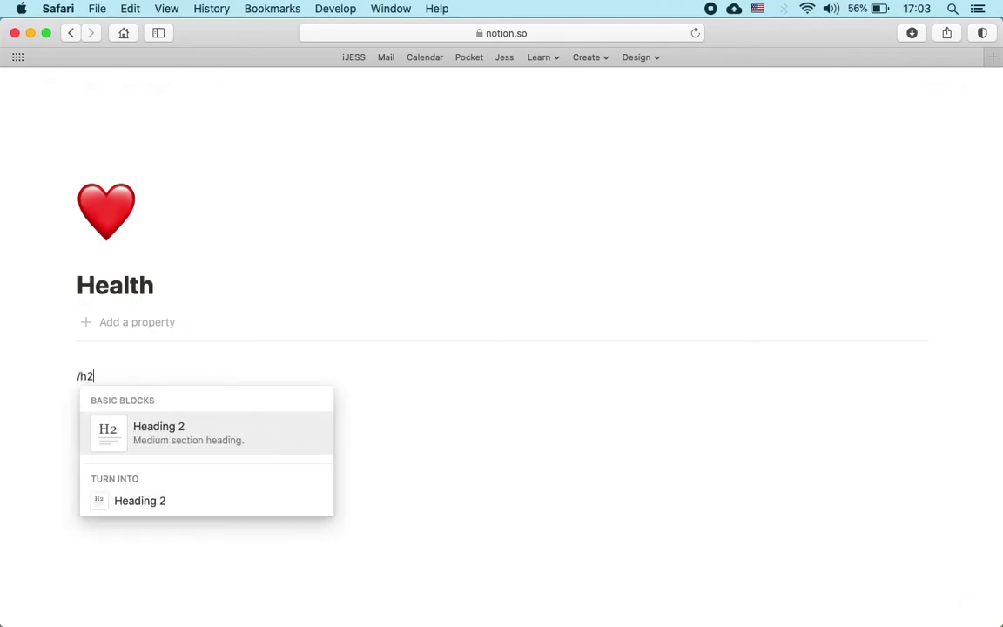
pyautogui.press('Return')
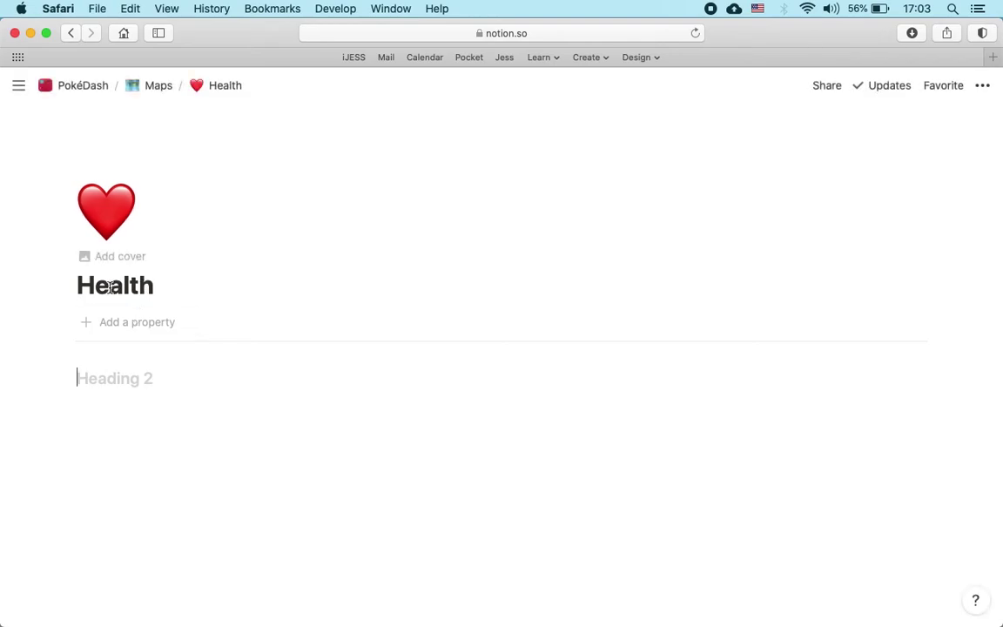
pyautogui.click(119, 381)
pyautogui.write('Fi')
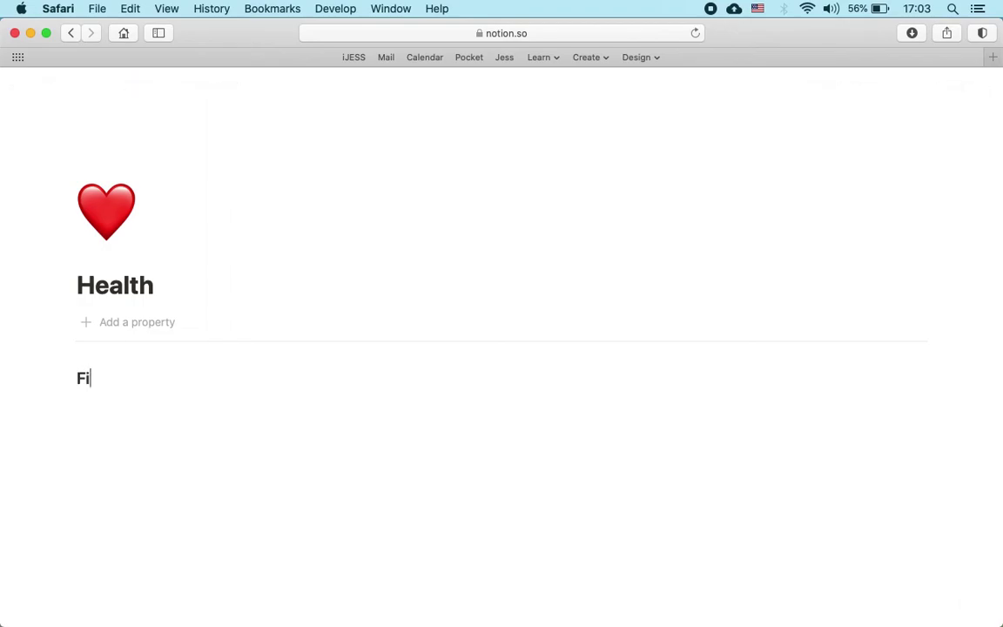
pyautogui.write('tness')
# Add a Heading 2 reading "Medical" below the Fitness heading
pyautogui.press('Return')
pyautogui.write('/')
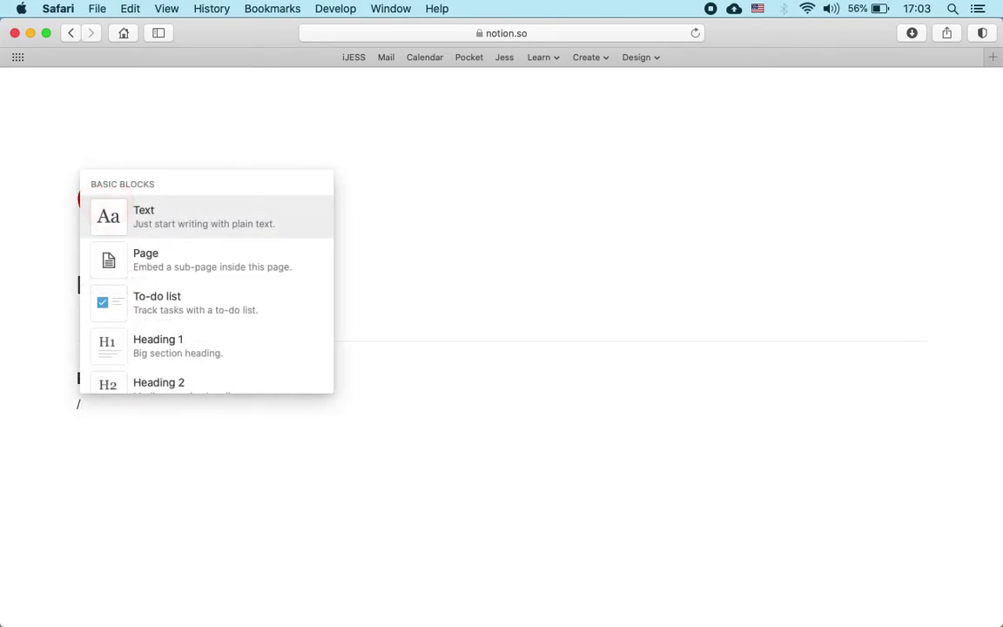
pyautogui.write('h2')
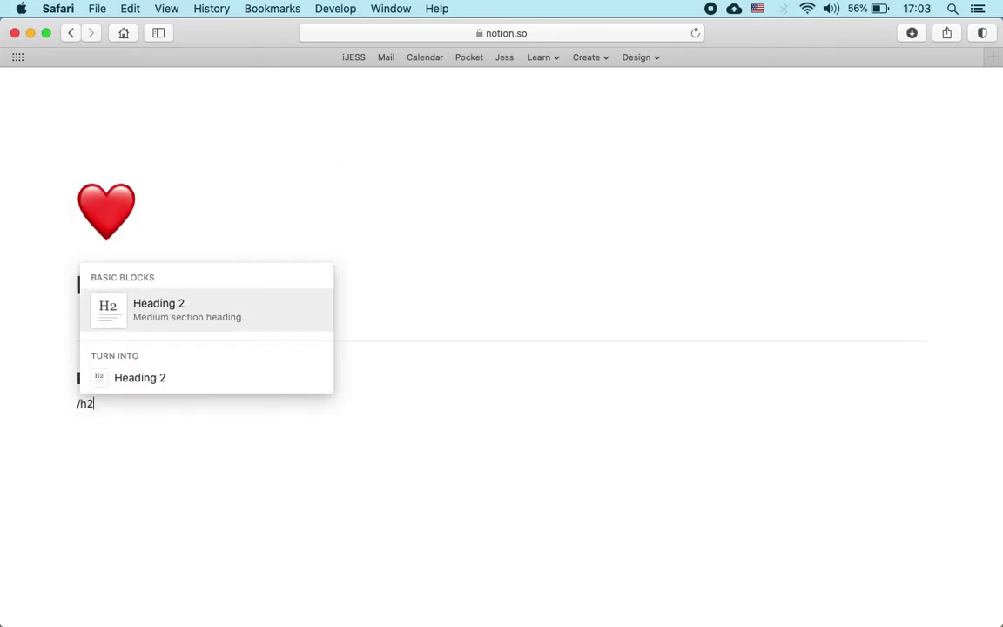
pyautogui.press('Return')
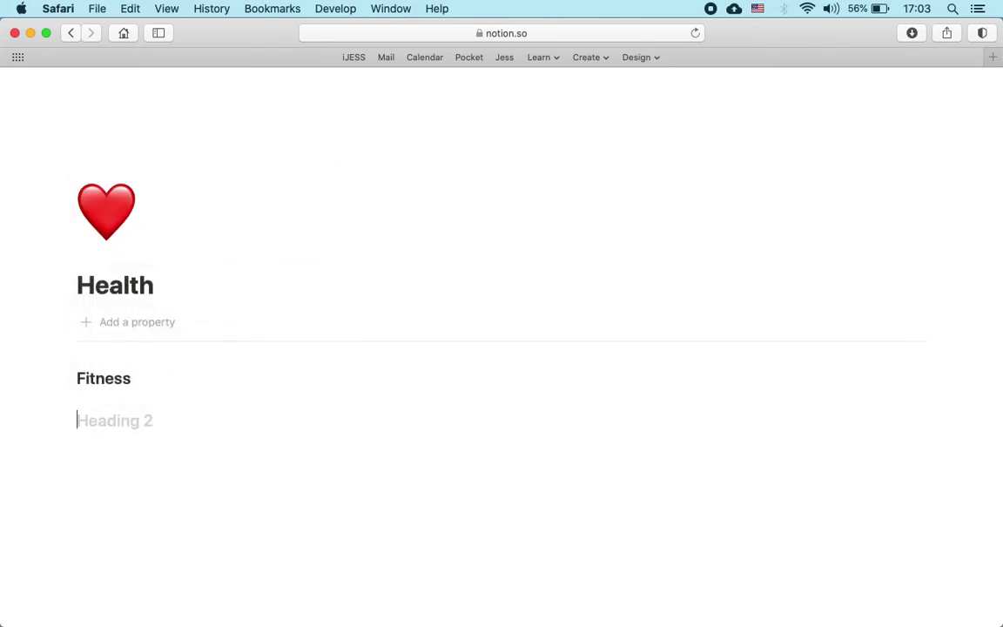
pyautogui.write('medic')
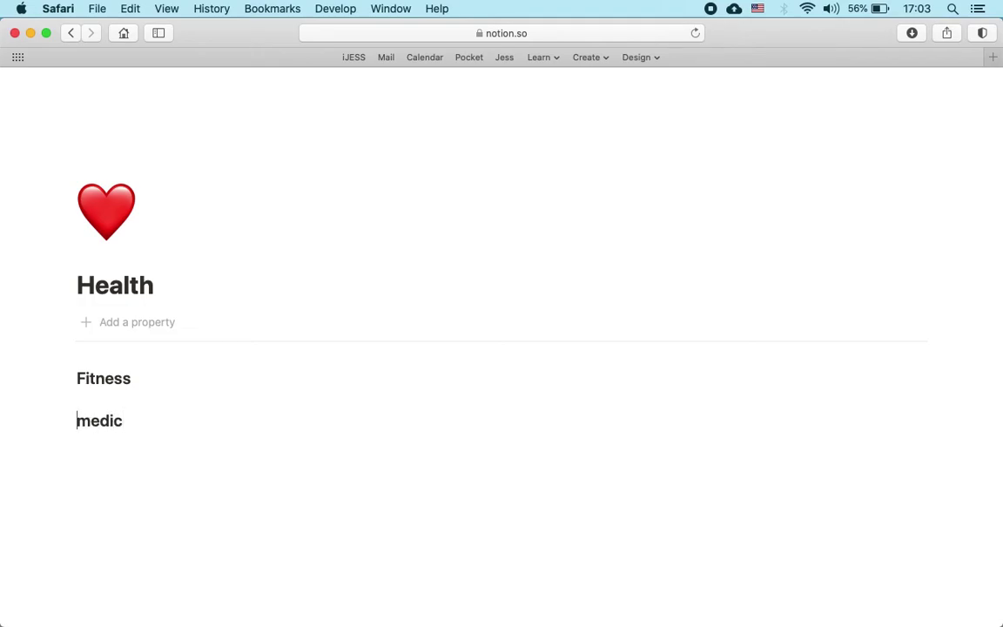
pyautogui.hotkey('shift', 'Right')
pyautogui.write('Medical')
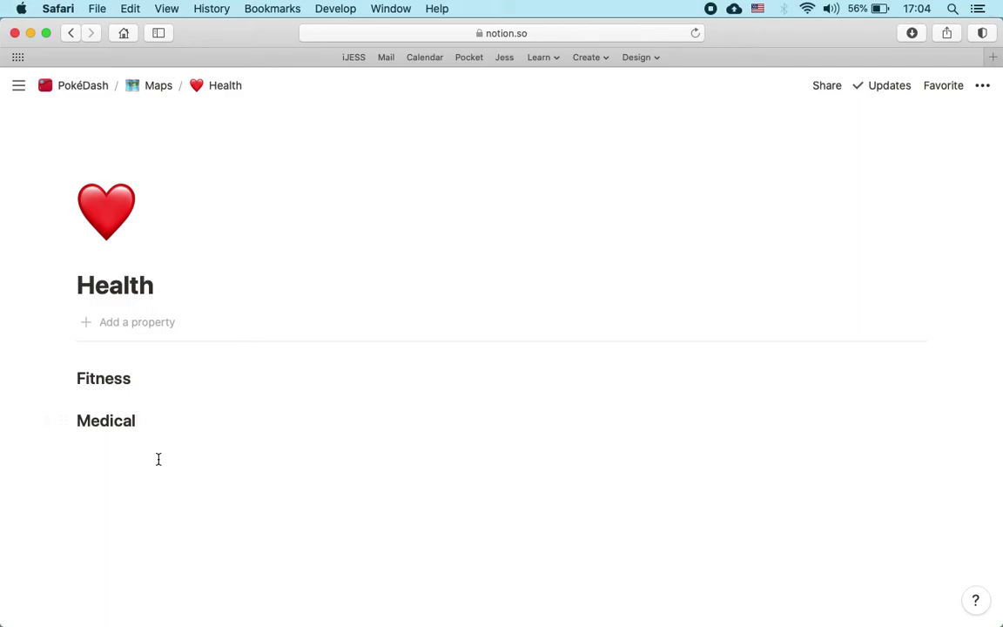
# Add a Heading 2 reading "Meditation" below the Medical heading
pyautogui.press('Return')
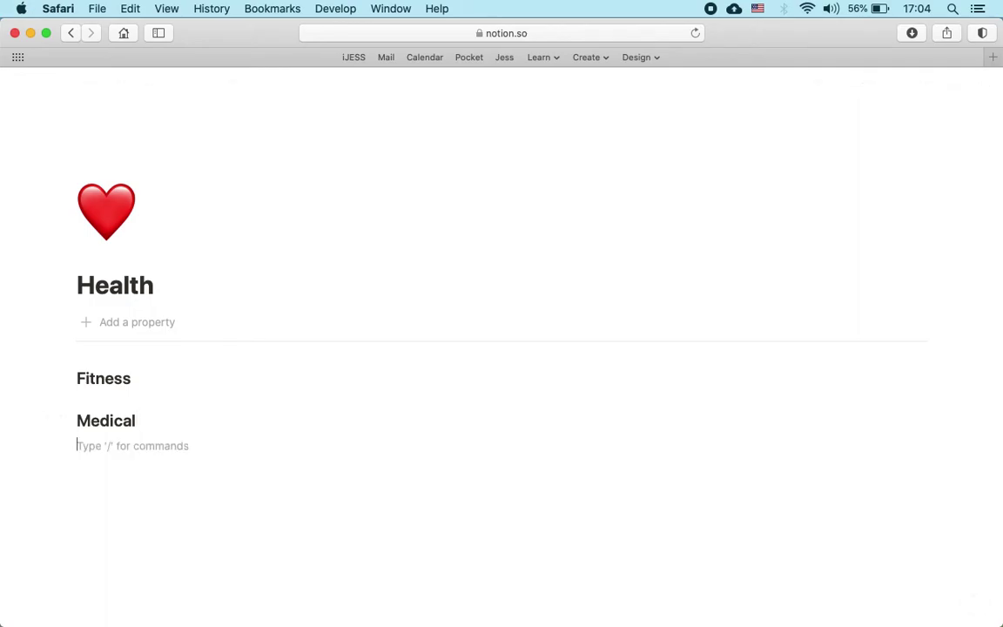
pyautogui.write('/')
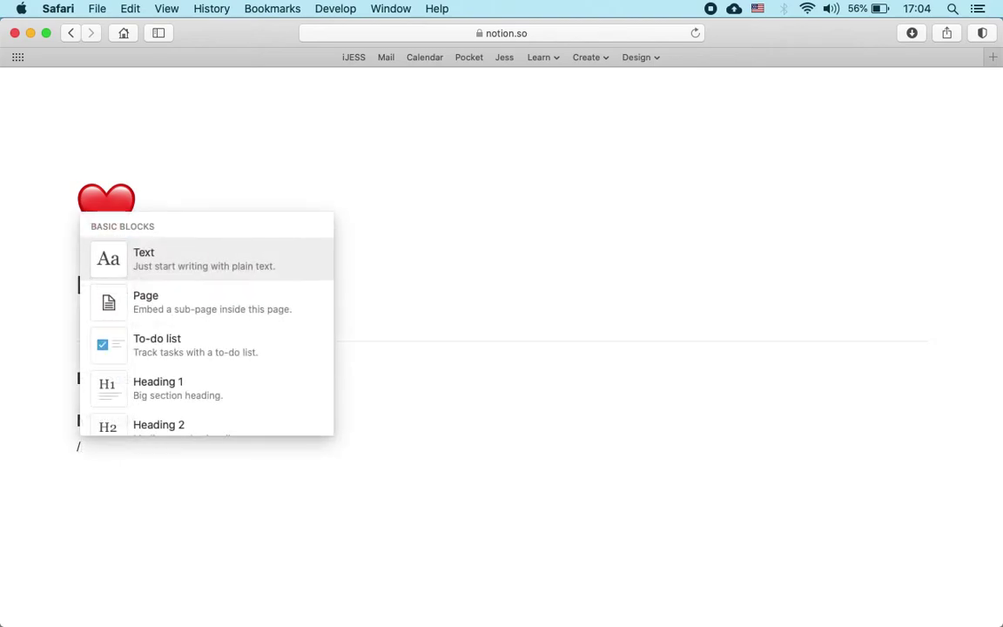
pyautogui.write('h2')
pyautogui.press('Return')
pyautogui.write('Meditation')
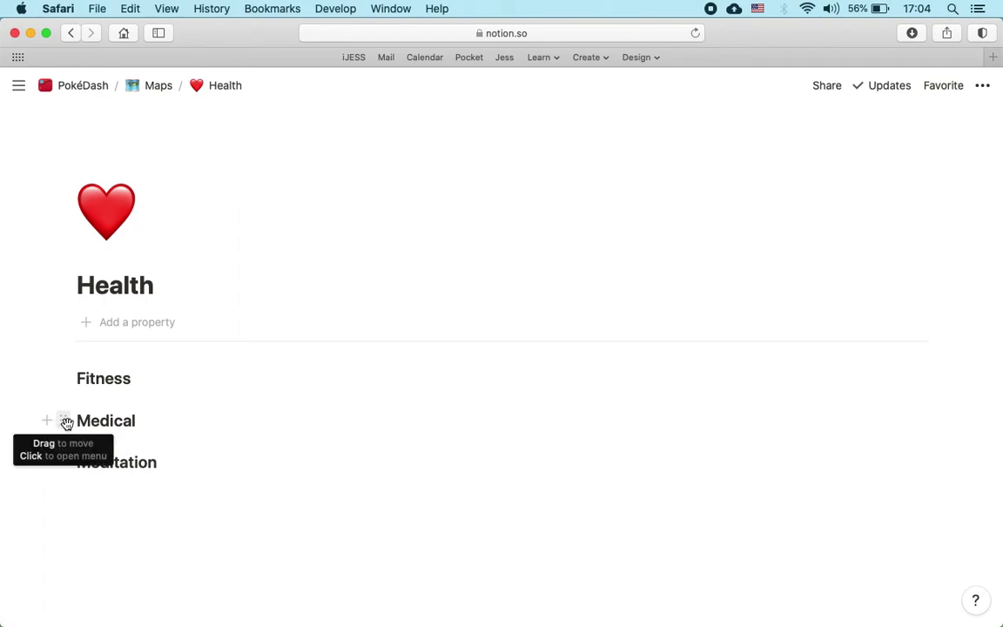
# Arrange the headings in two columns, with Medical beside Fitness and Meditation directly beneath Fitness
pyautogui.moveTo(66, 423); pyautogui.dragTo(934, 385)
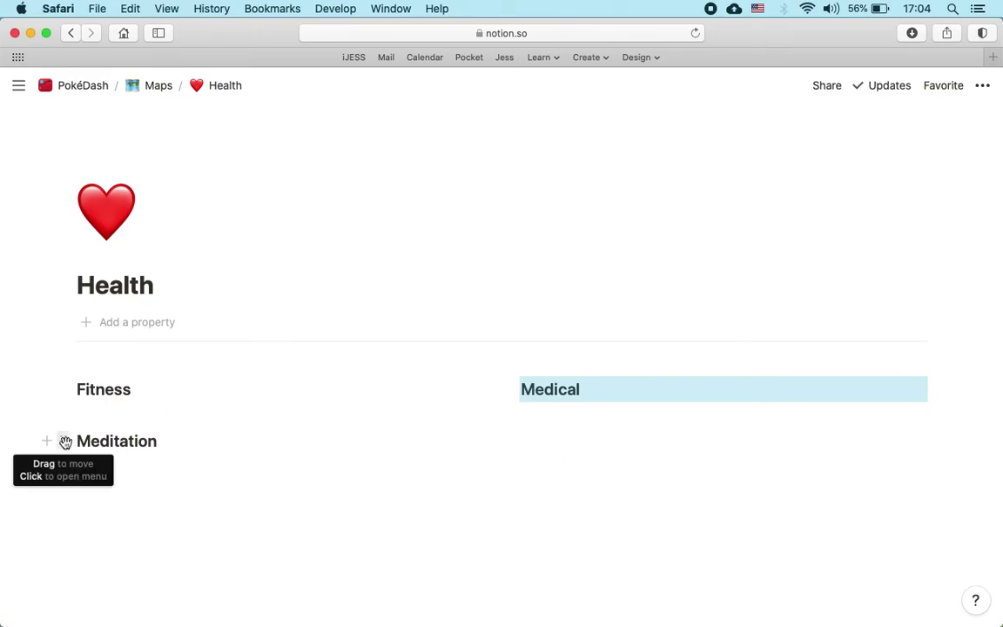
pyautogui.moveTo(66, 442); pyautogui.dragTo(80, 400)
# Embed a sub-page titled "Exercises" under the Fitness heading
pyautogui.click(133, 393)
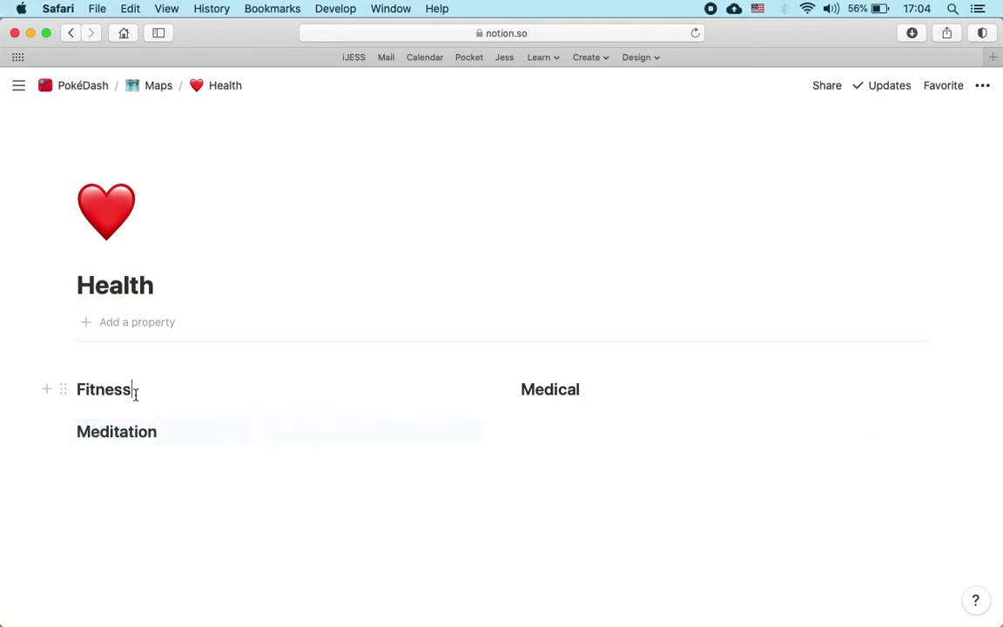
pyautogui.press('Return')
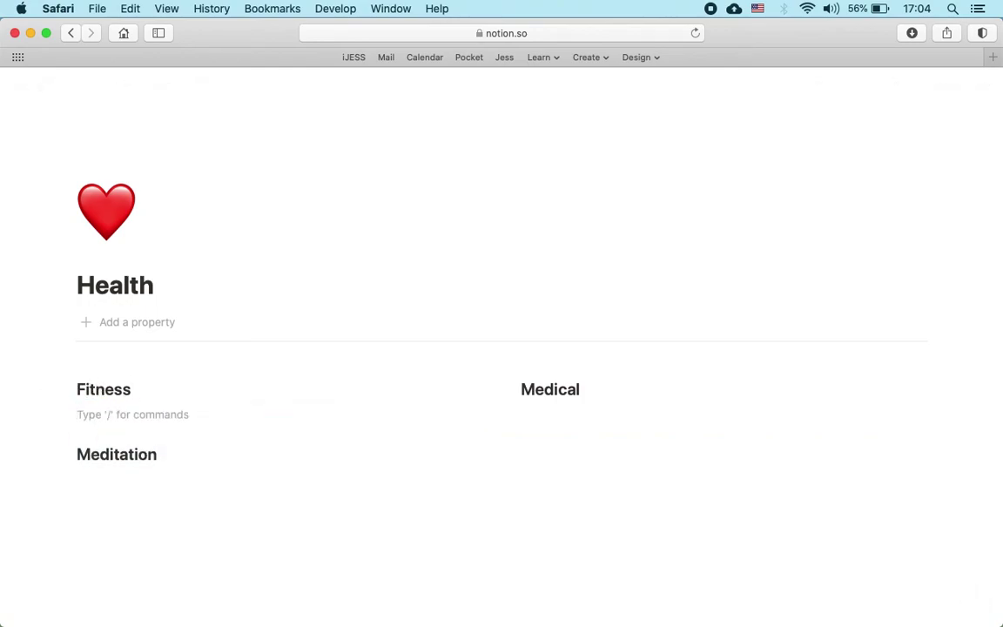
pyautogui.write('/page')
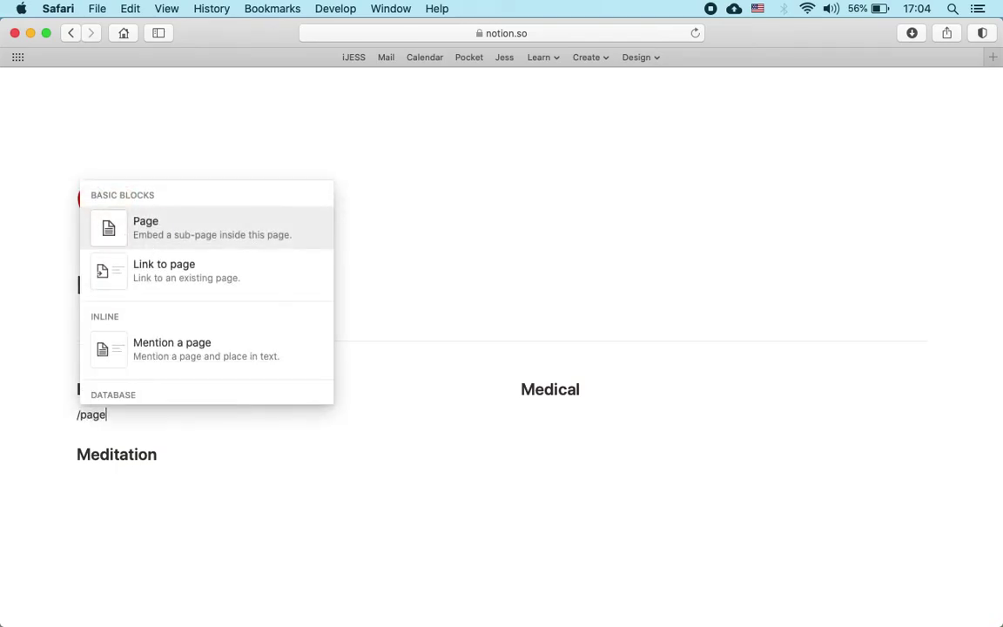
pyautogui.press('Return')
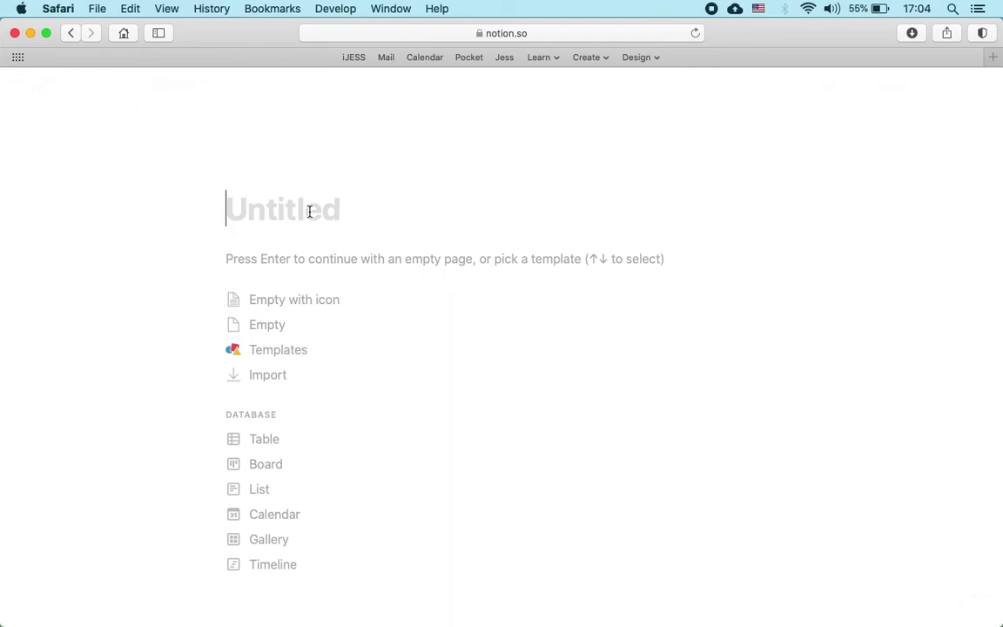
pyautogui.write('Ex')
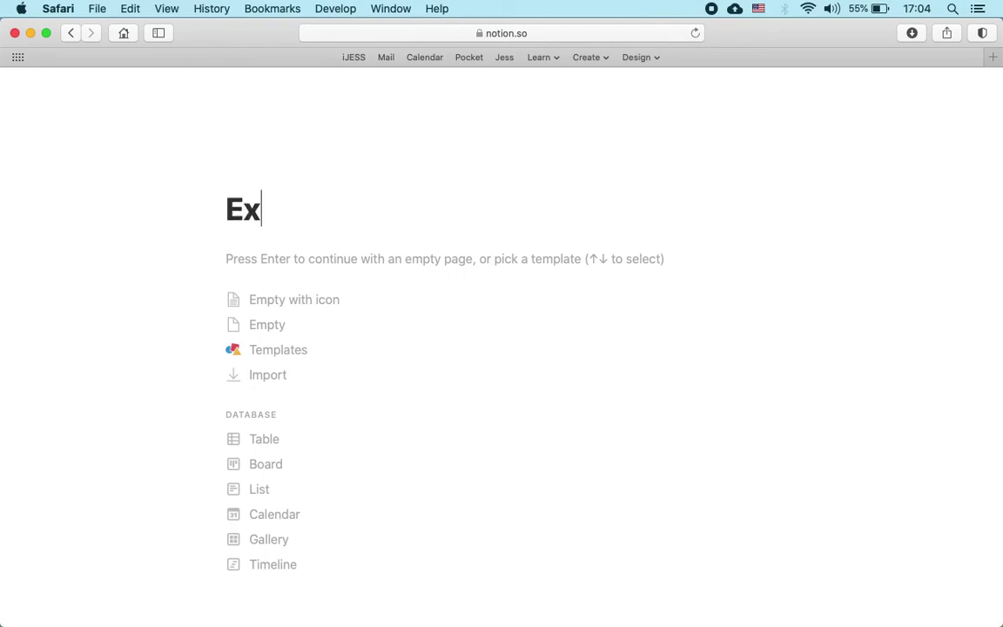
pyautogui.write('ercises')
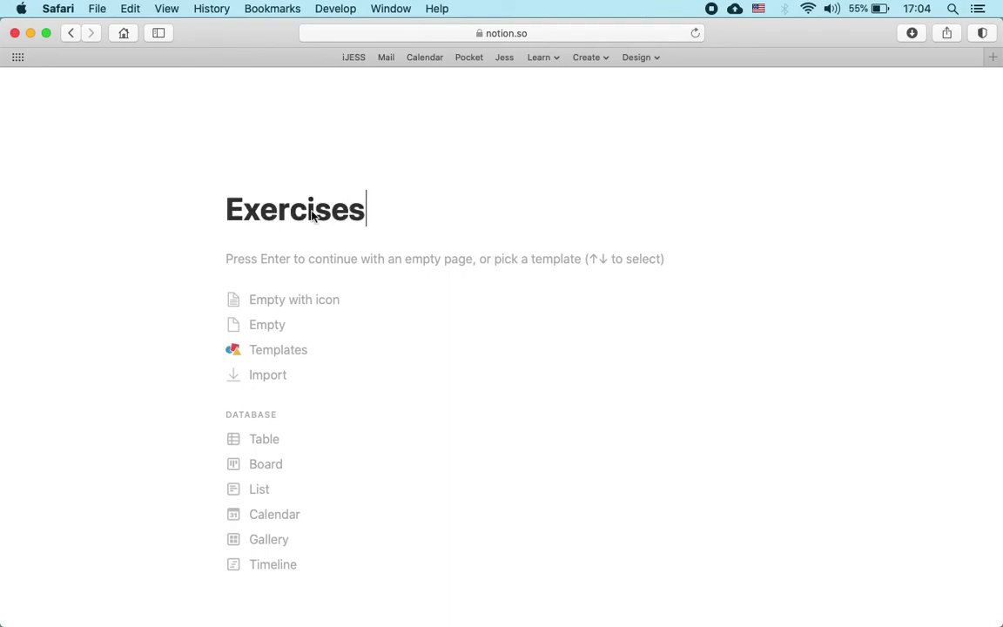
# Return to the Health page and give the Exercises sub-page the running person emoji as its icon
pyautogui.click(179, 90)
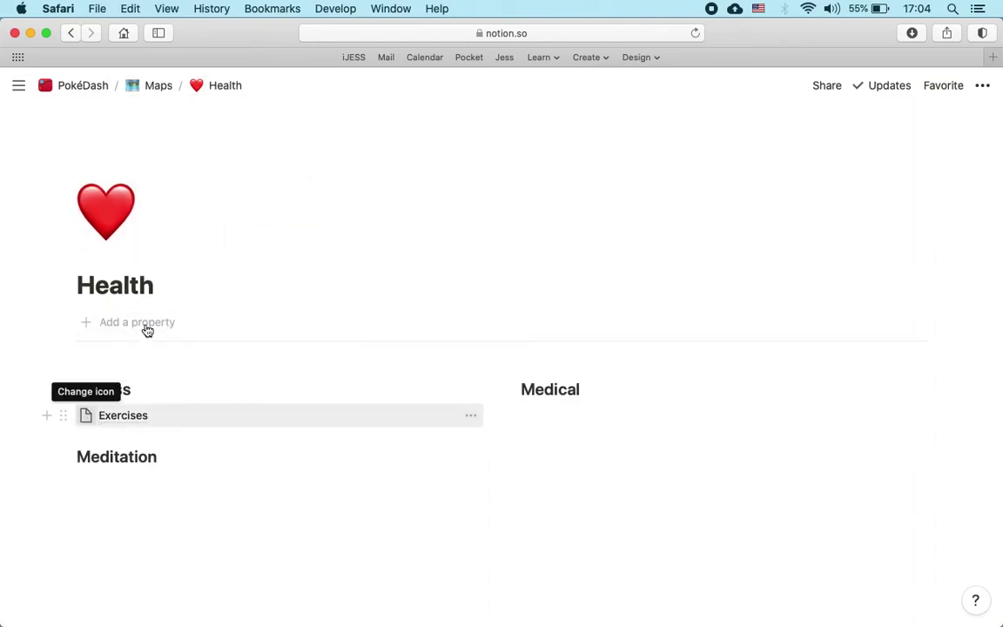
pyautogui.click(88, 423)
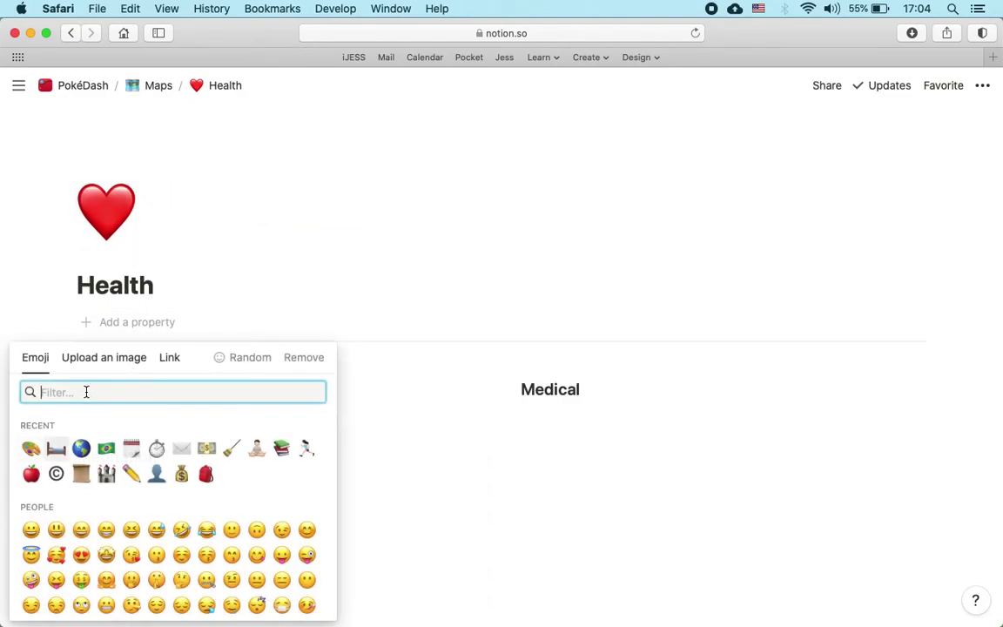
pyautogui.click(306, 448)
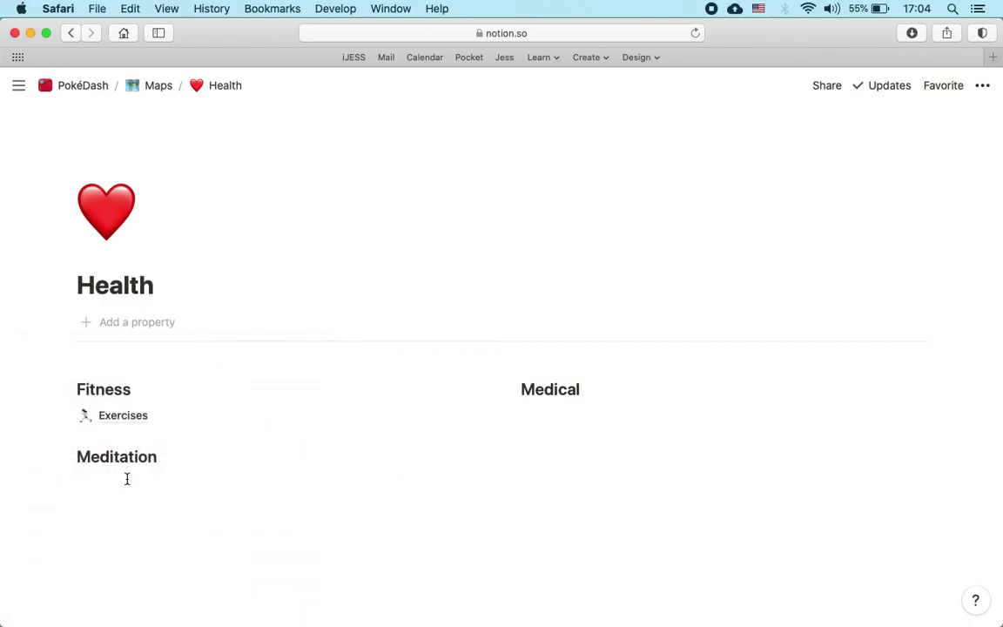
# Embed a sub-page titled "Meditation" under the Meditation heading
pyautogui.click(127, 478)
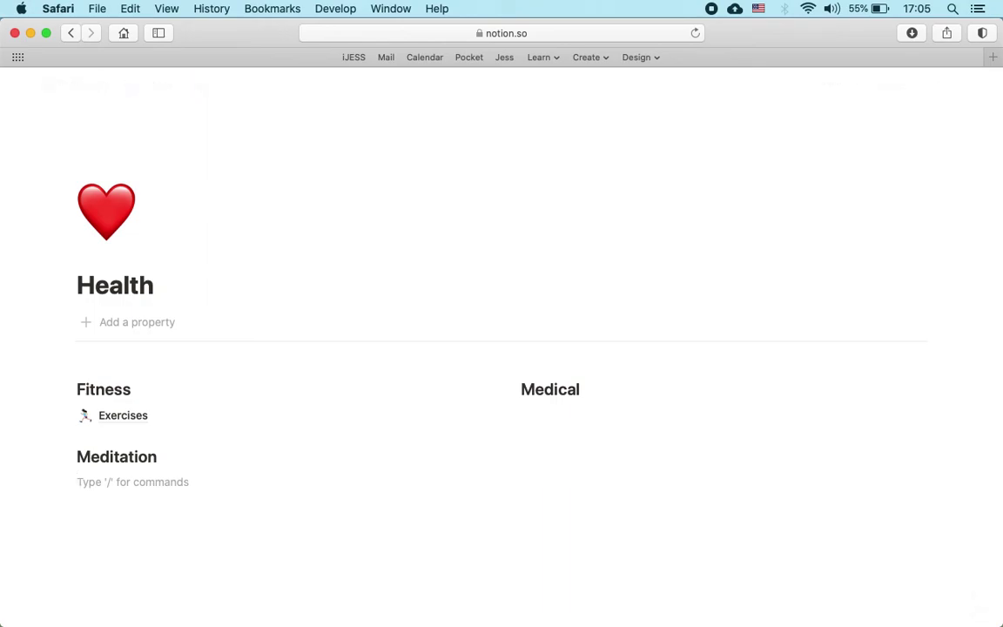
pyautogui.write('/page')
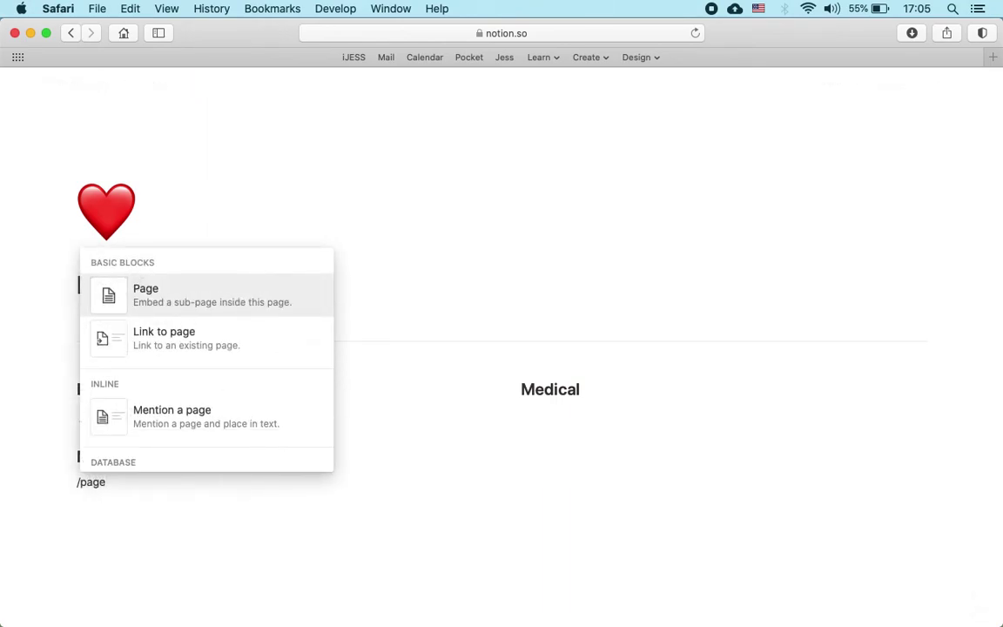
pyautogui.press('Return')
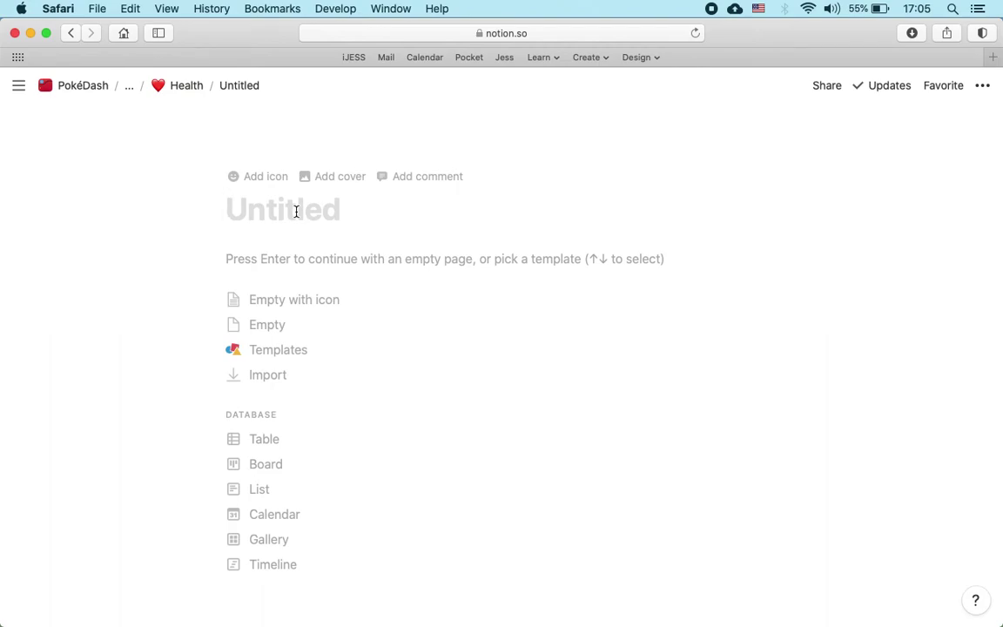
pyautogui.write('Meditation')
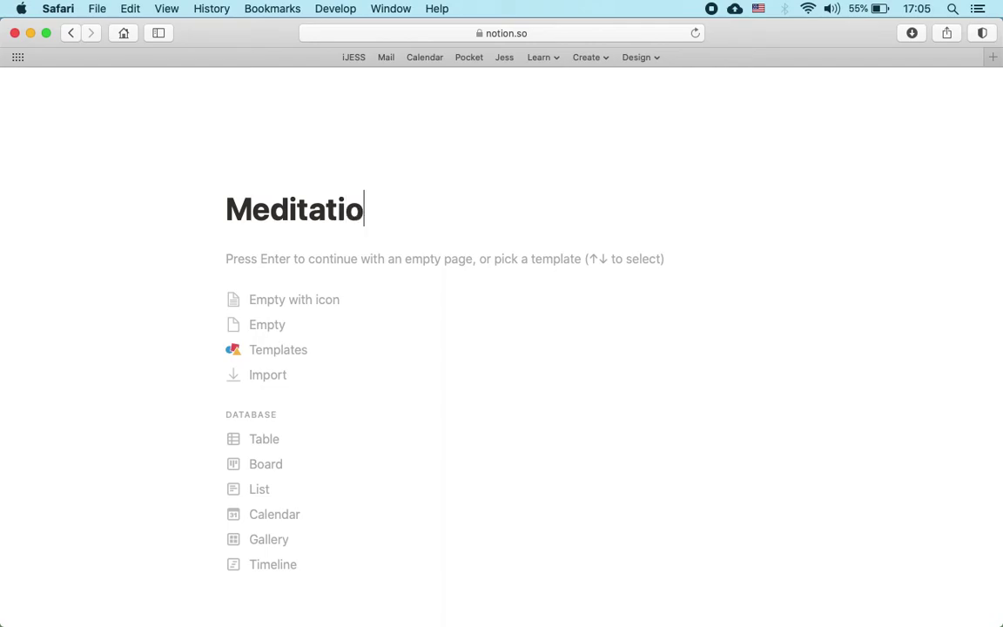
# Add an icon to the Meditation page, filtering emojis by "medit" and choosing the woman in lotus position
pyautogui.click(257, 177)
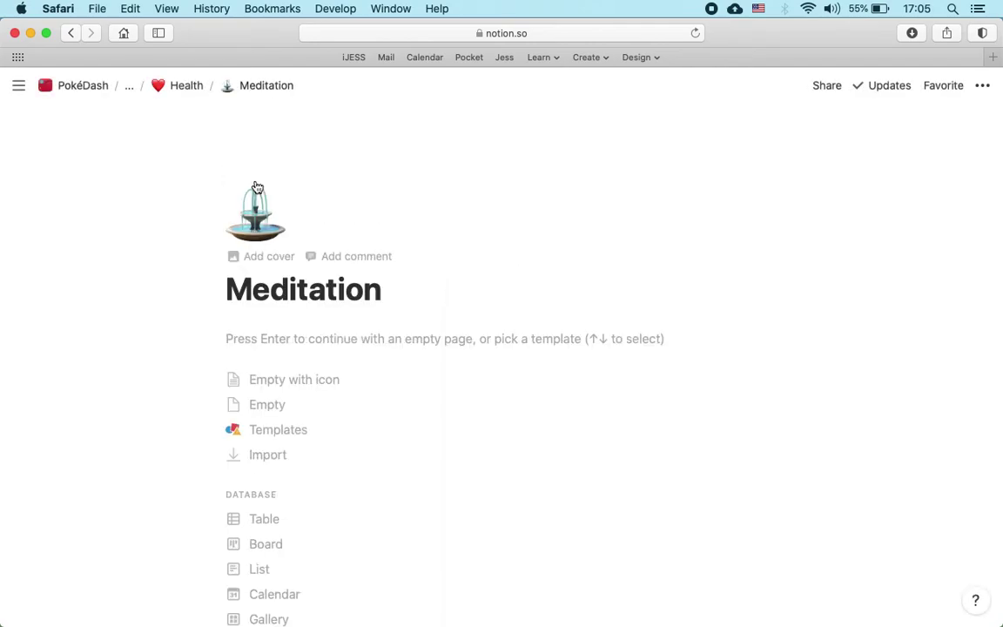
pyautogui.click(257, 224)
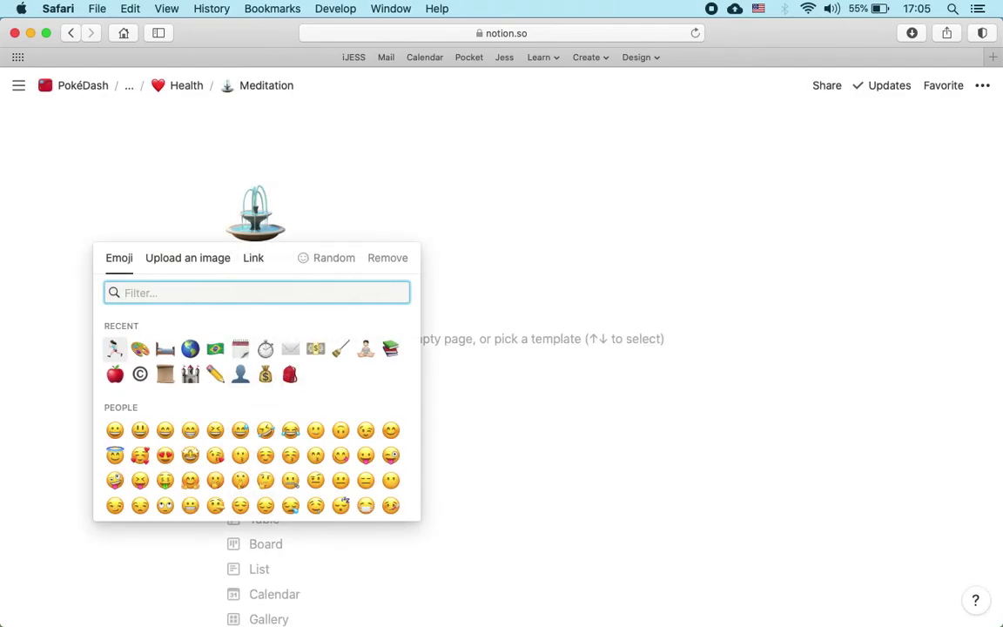
pyautogui.write('medit')
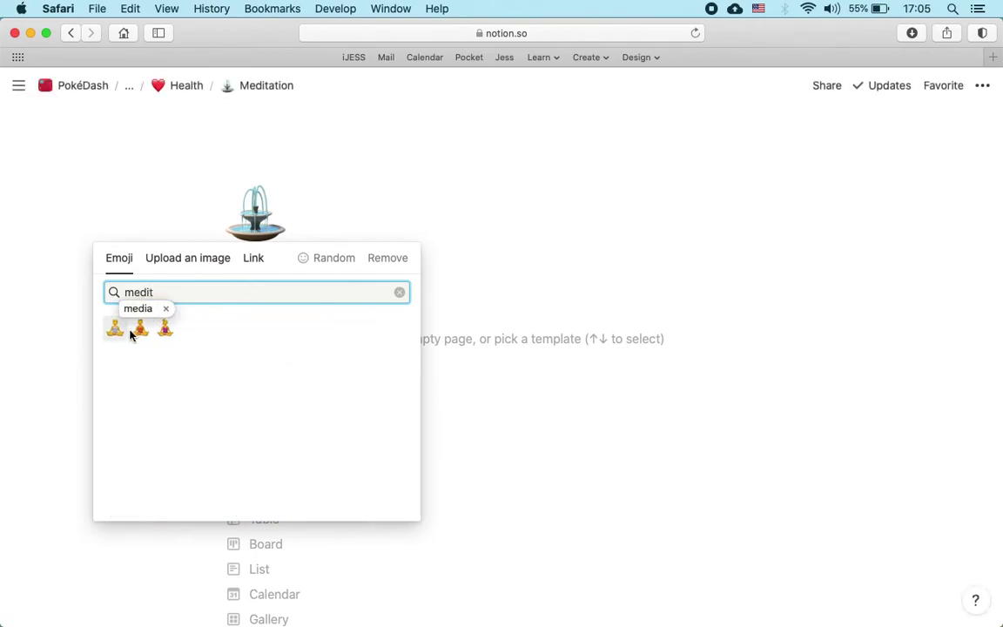
pyautogui.click(167, 333)
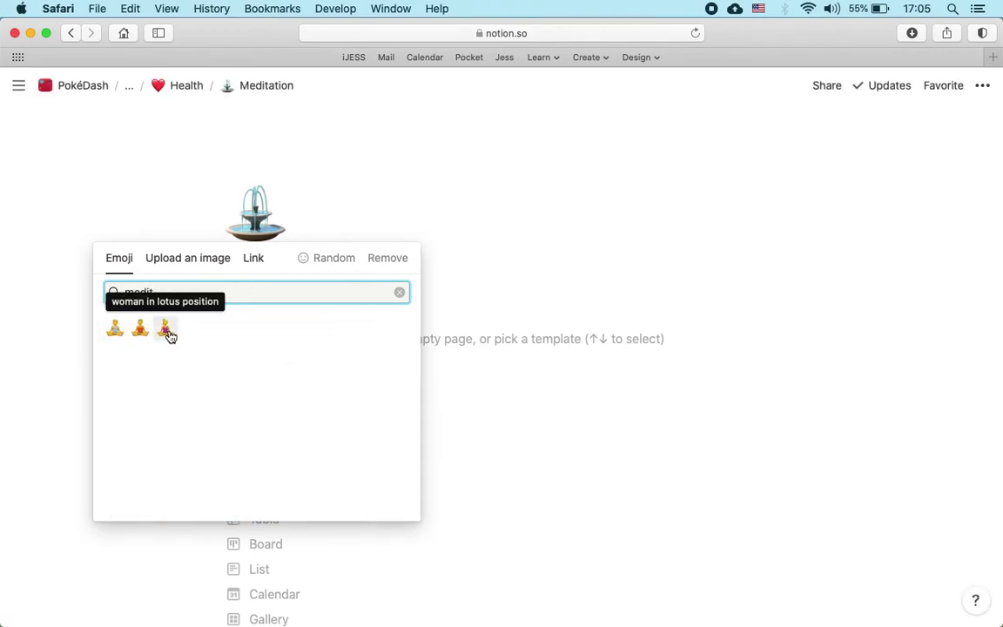
# Apply the woman in lotus position emoji to the Meditation page and return to the Health page
pyautogui.click(129, 356)
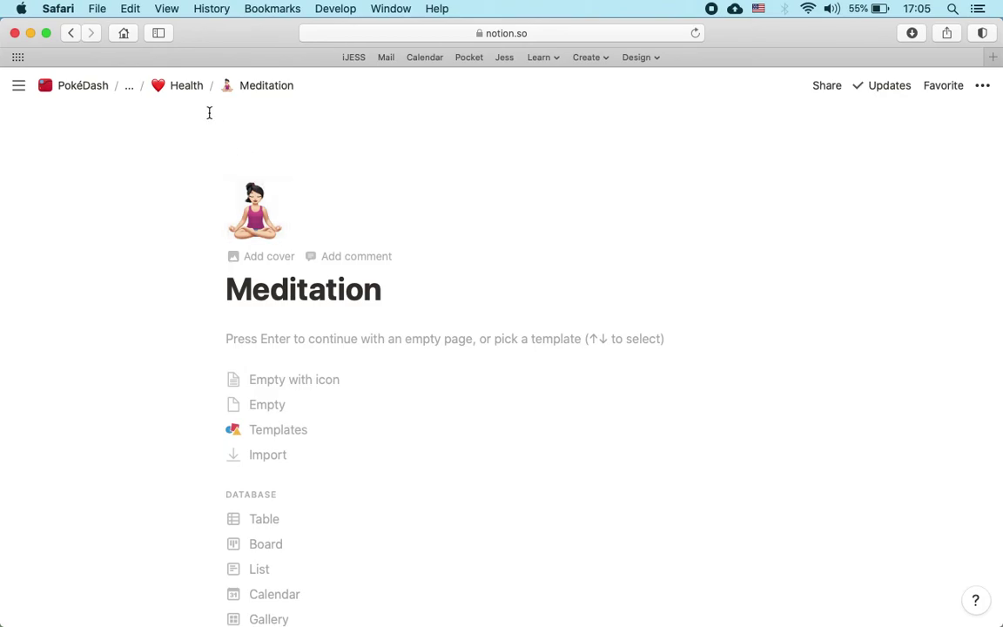
pyautogui.click(184, 91)
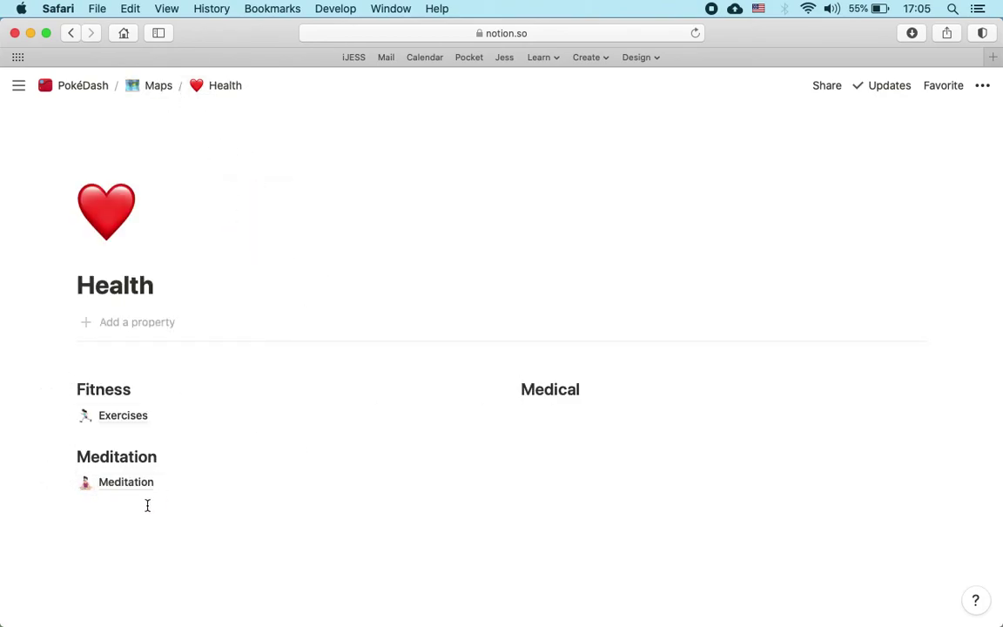
# Embed a sub-page titled "Yoga" directly under the Meditation heading, above the Meditation sub-page
pyautogui.click(177, 455)
pyautogui.press('Return')
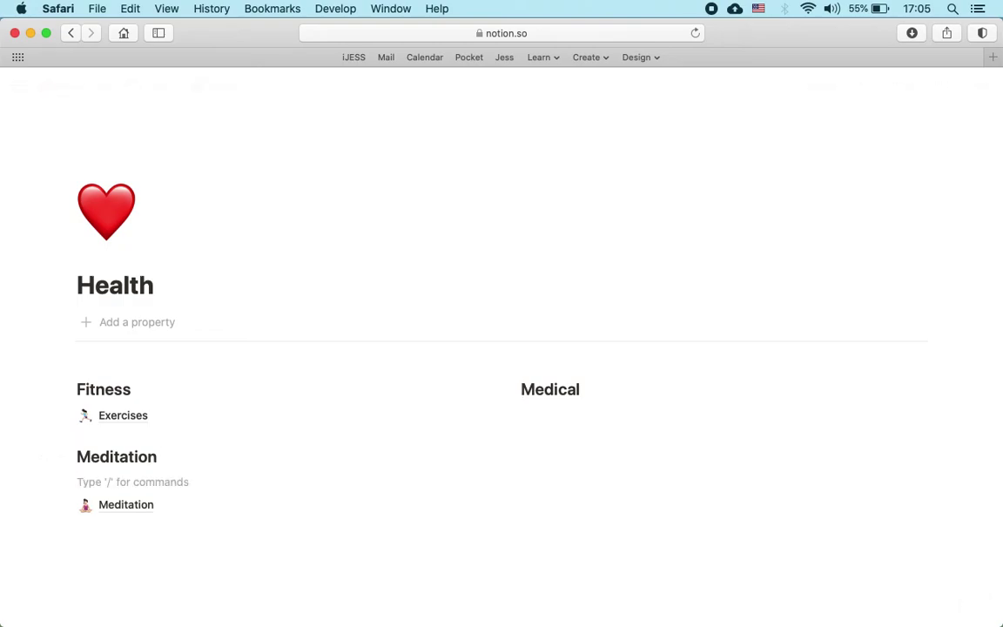
pyautogui.write('/page')
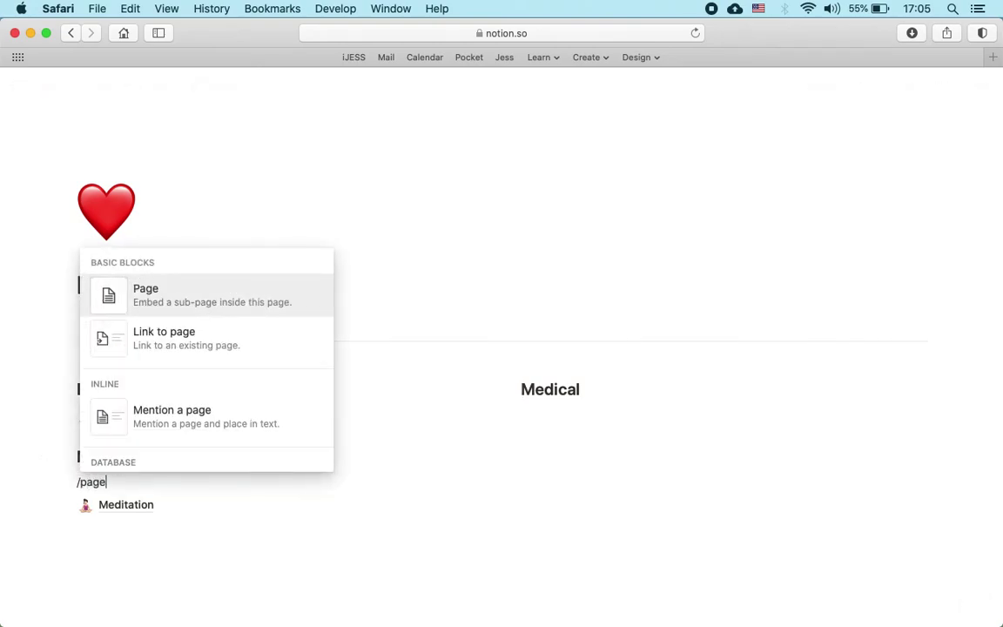
pyautogui.press('Return')
pyautogui.write('Yoga')
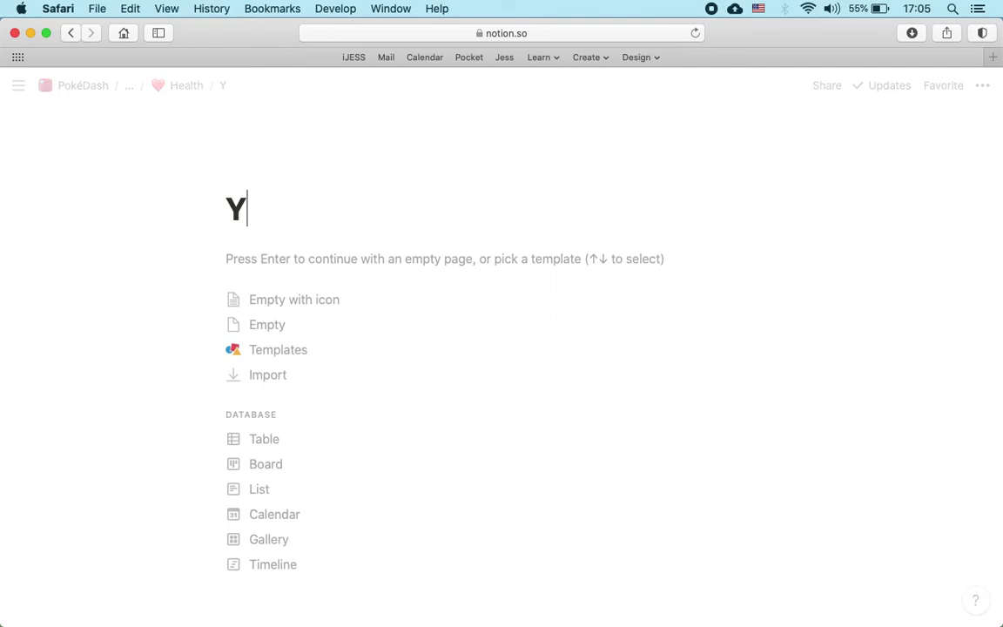
# Add an icon to the Yoga page, choosing the recently used running person emoji, and return to the Health page
pyautogui.click(246, 179)
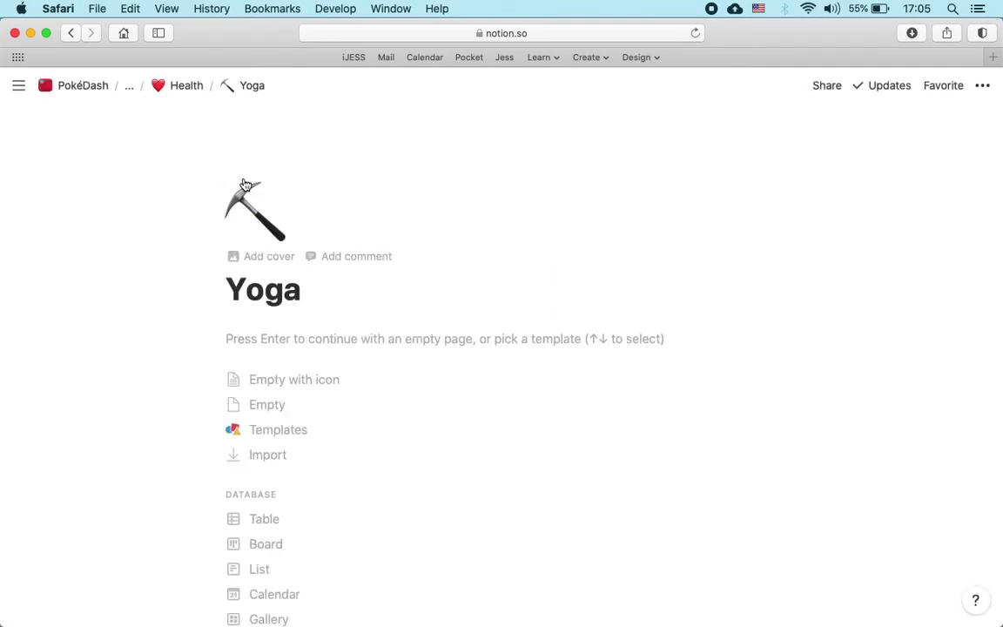
pyautogui.click(257, 214)
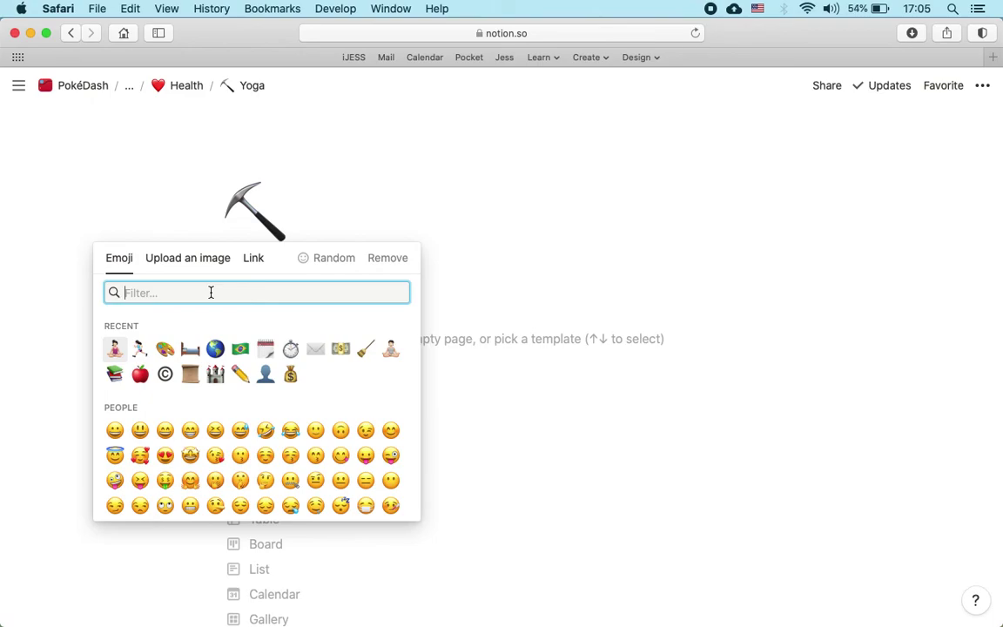
pyautogui.click(137, 350)
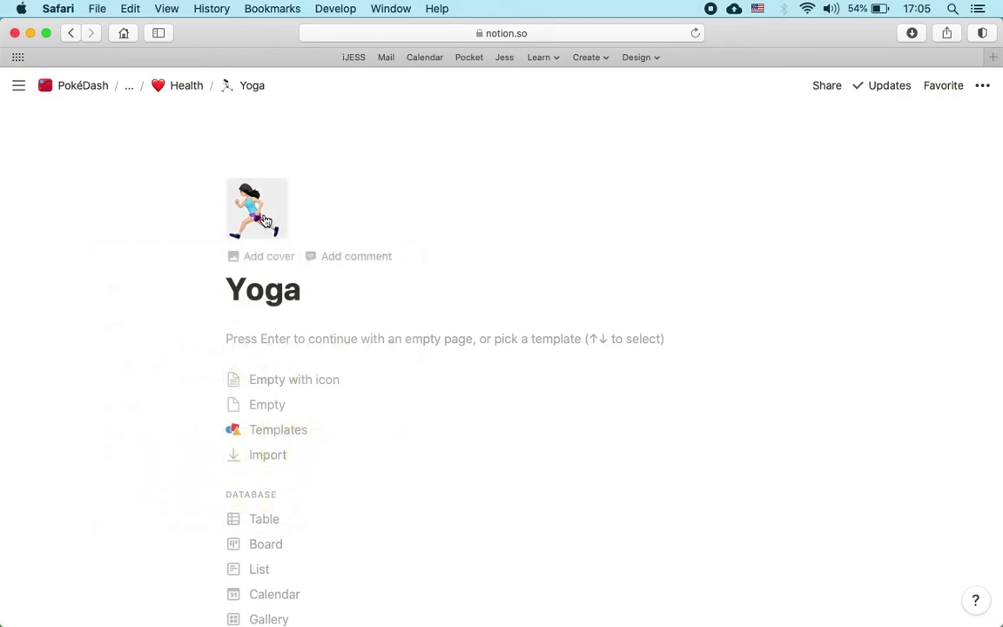
pyautogui.click(182, 86)
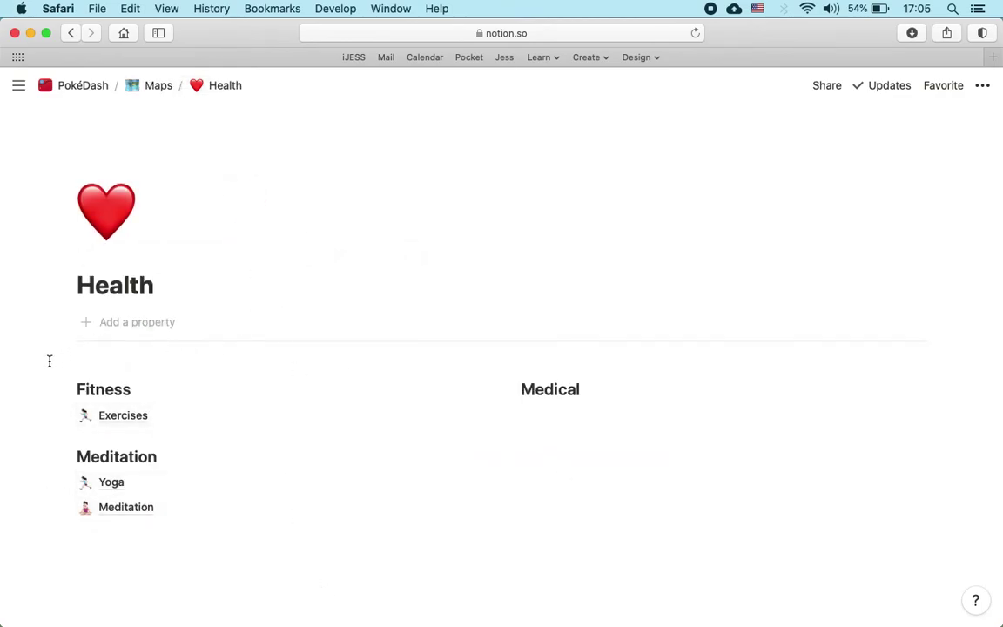
# Give the Fitness heading a yellow background
pyautogui.click(63, 390)
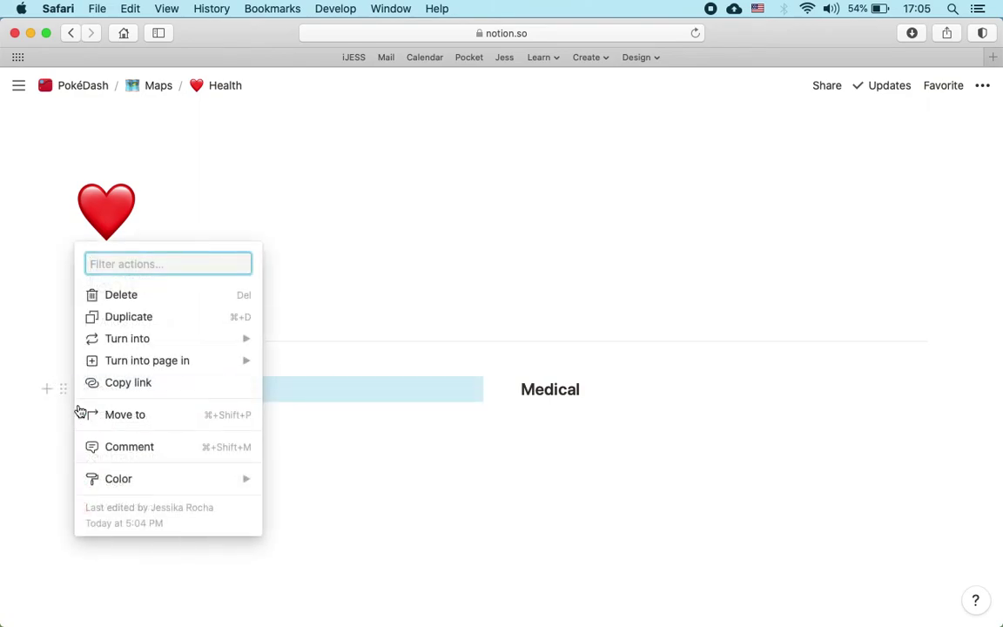
pyautogui.moveTo(170, 477)
pyautogui.scroll(-3, 321, 591)
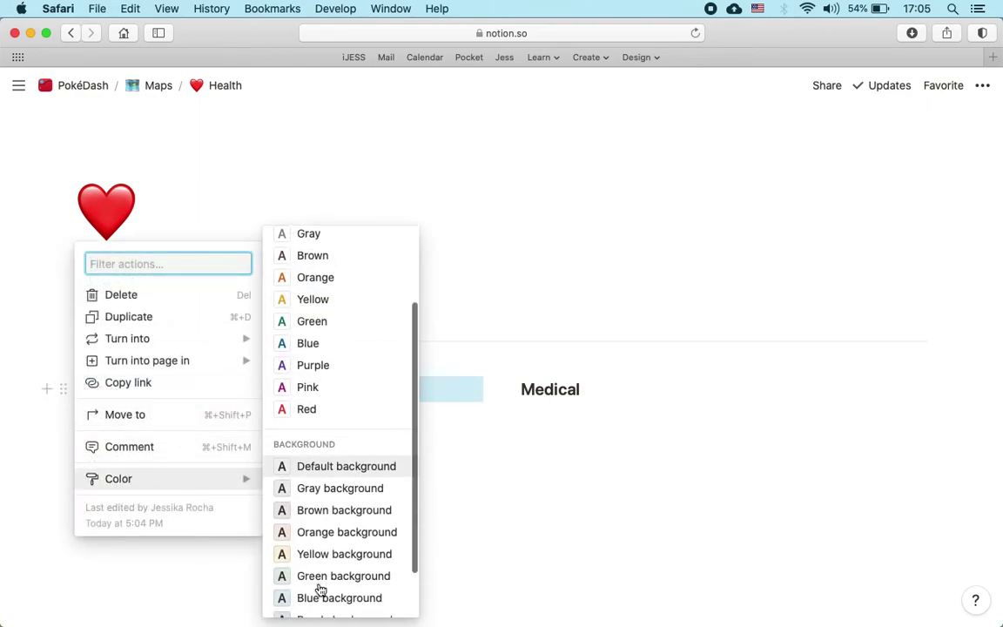
pyautogui.click(314, 555)
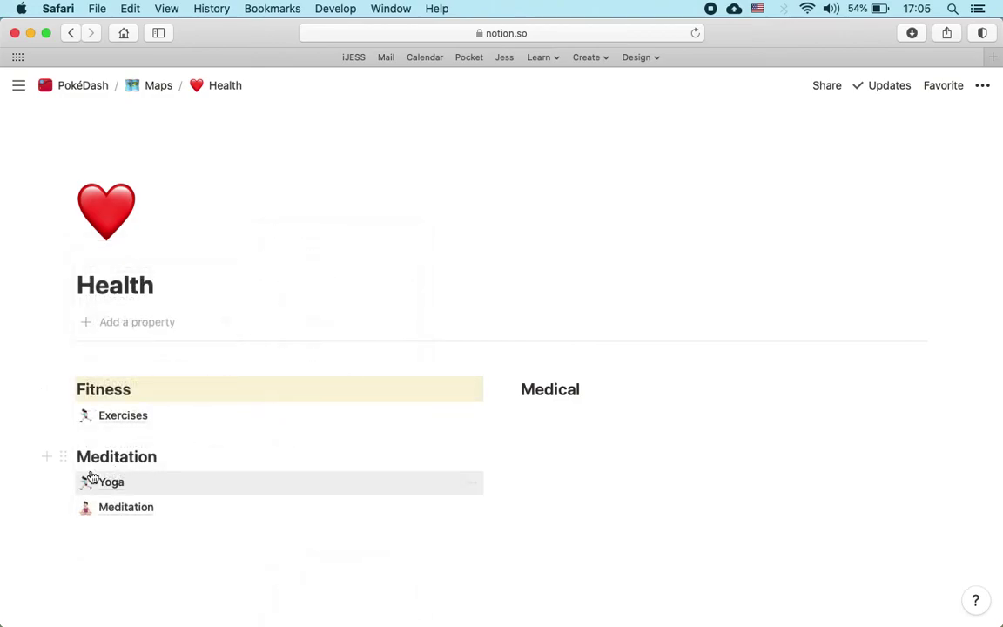
# Apply the last used yellow background to the Meditation and Medical headings
pyautogui.click(66, 455)
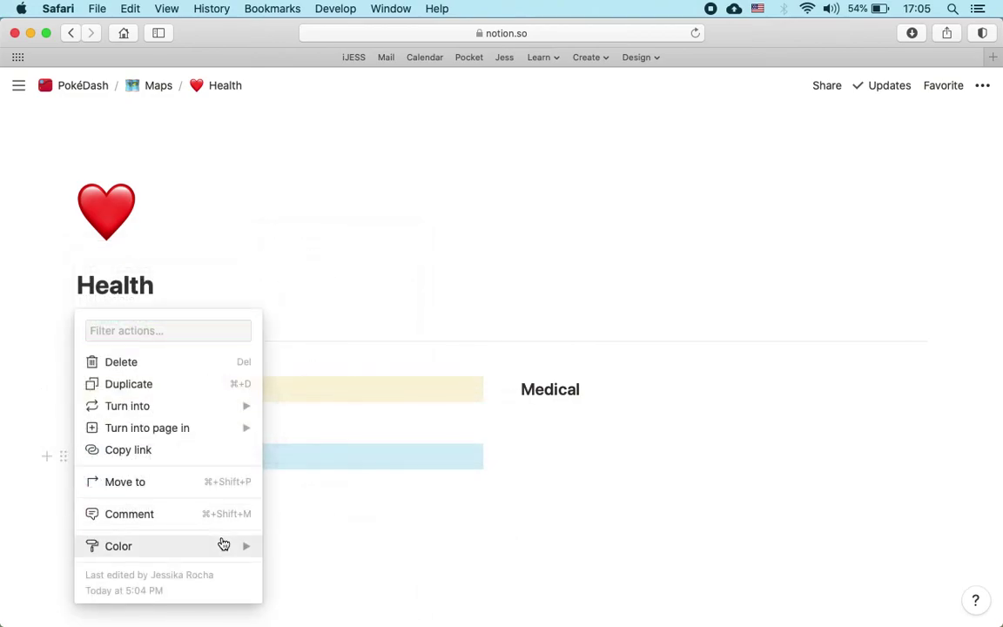
pyautogui.moveTo(253, 541)
pyautogui.click(327, 264)
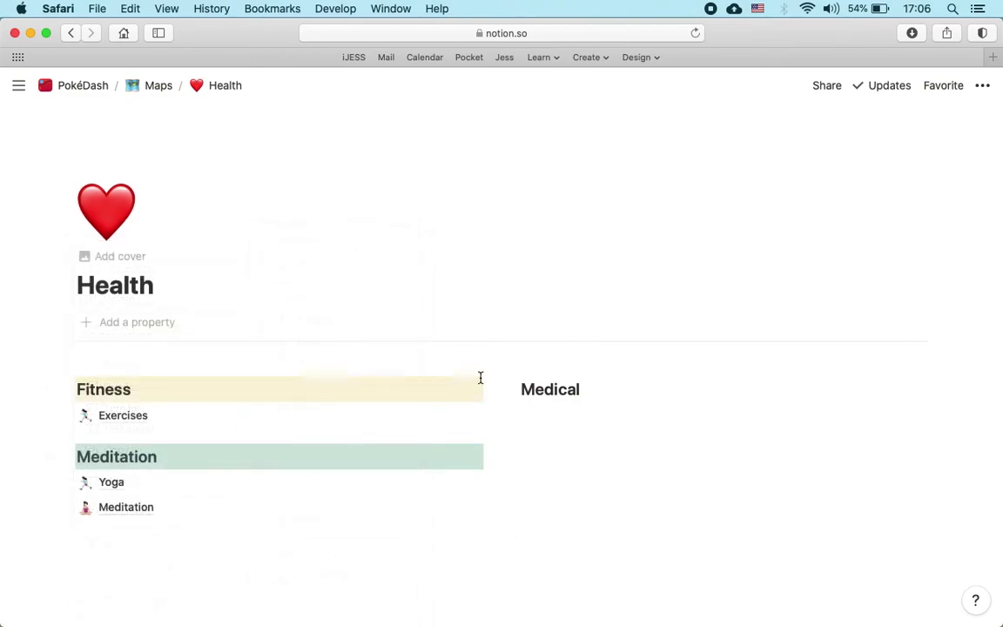
pyautogui.click(508, 393)
pyautogui.moveTo(409, 478)
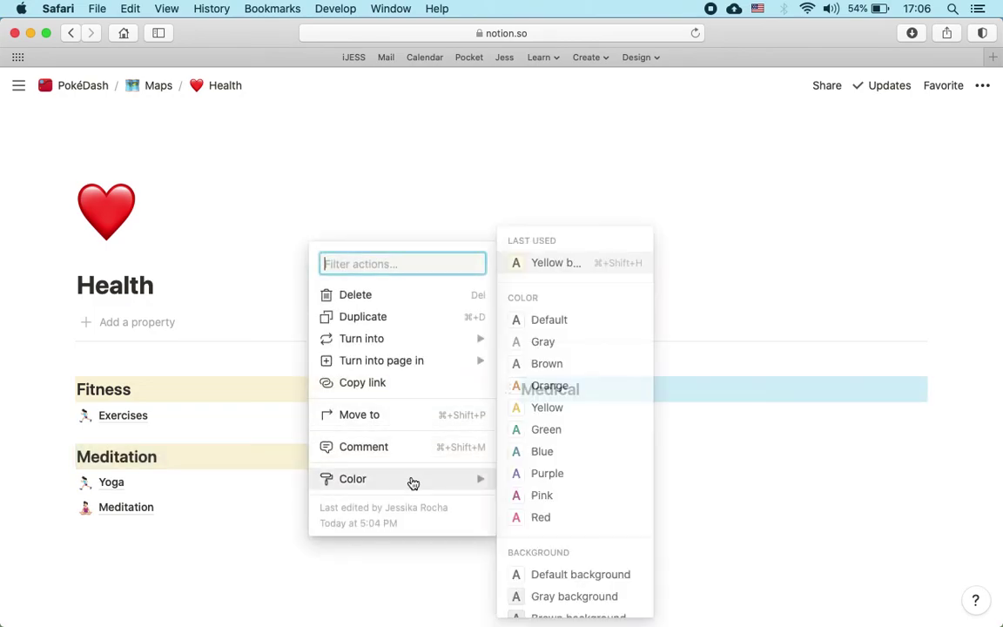
pyautogui.click(552, 267)
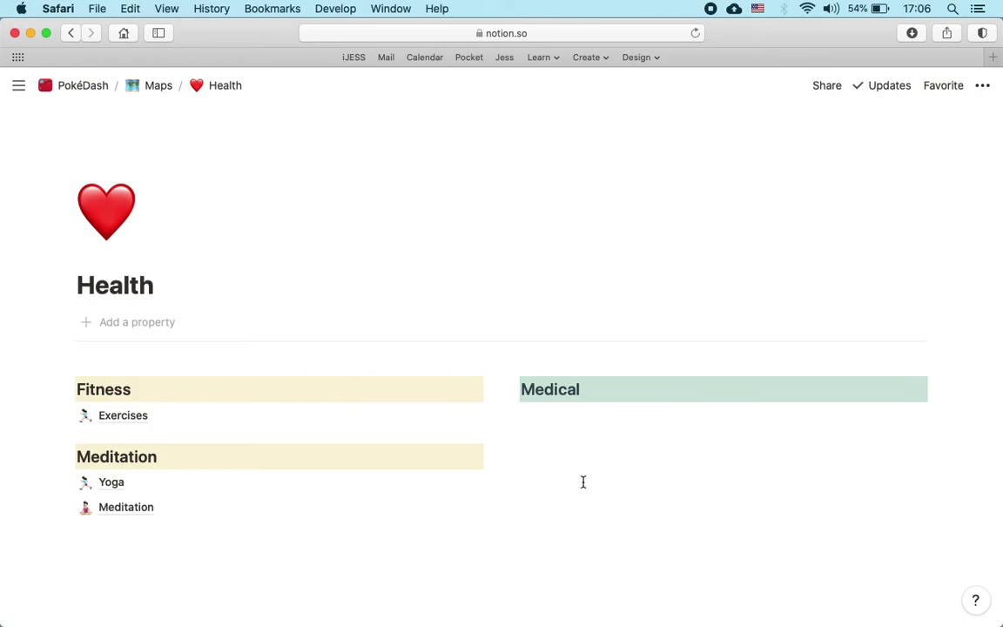
pyautogui.click(714, 398)
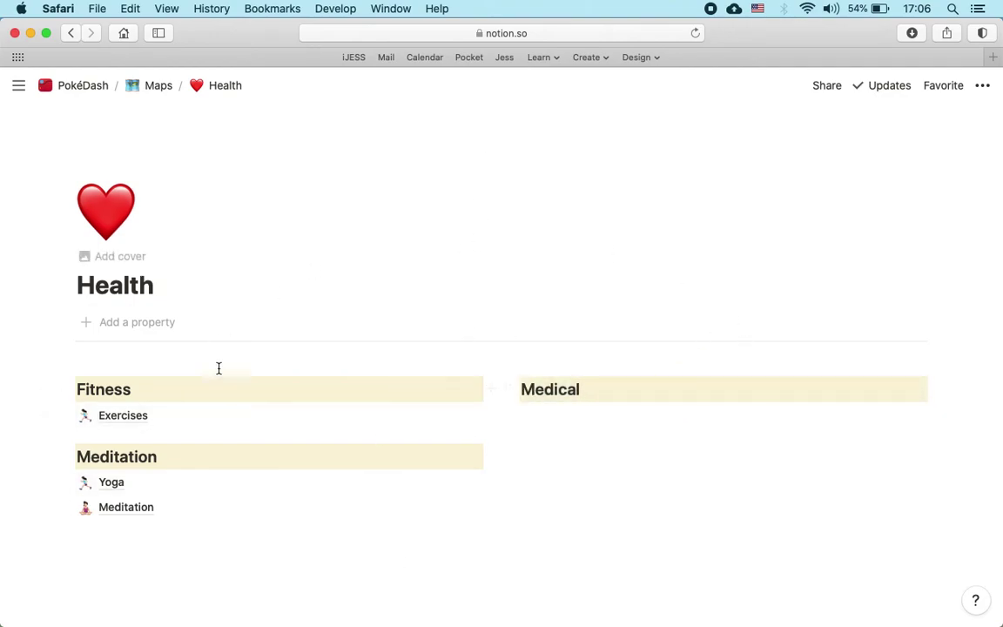
# Open the PokéDash page and look through its sections from the menu down to World and Shop
pyautogui.click(83, 85)
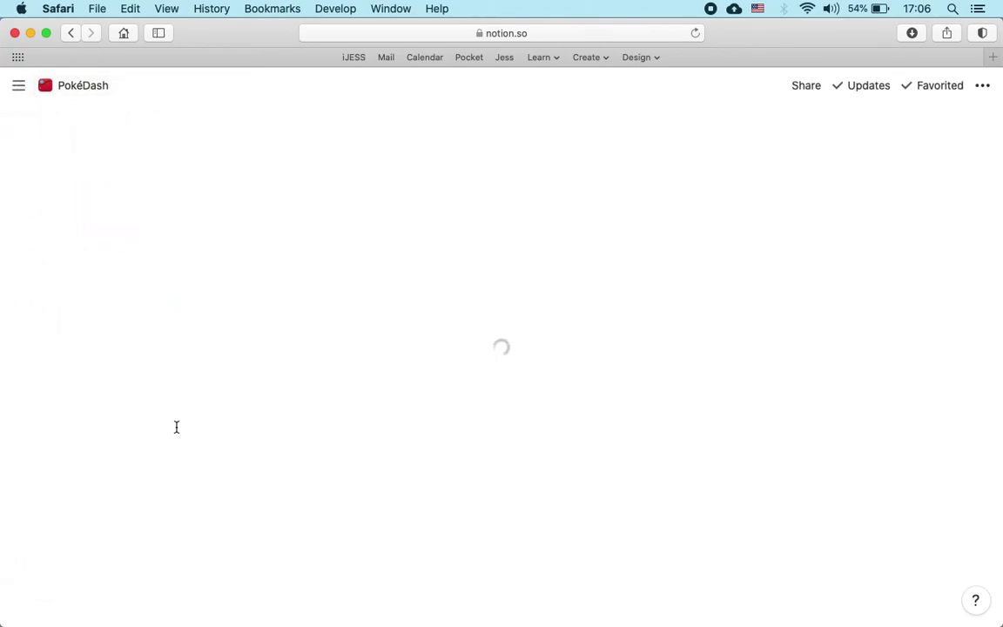
pyautogui.scroll(-10, 176, 431)
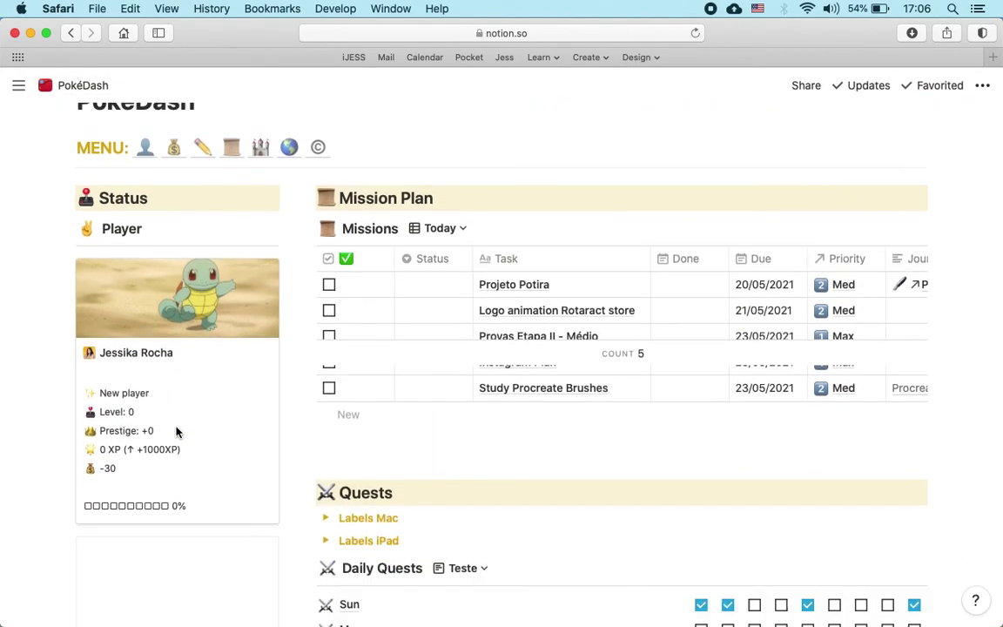
pyautogui.scroll(-3, 176, 432)
pyautogui.scroll(-10, 318, 441)
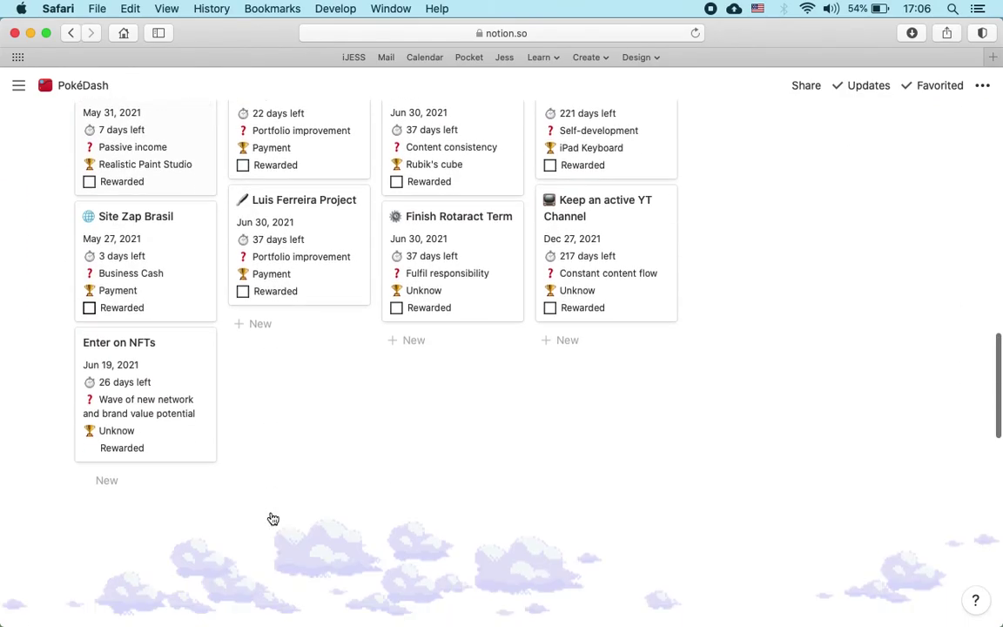
pyautogui.scroll(10, 272, 515)
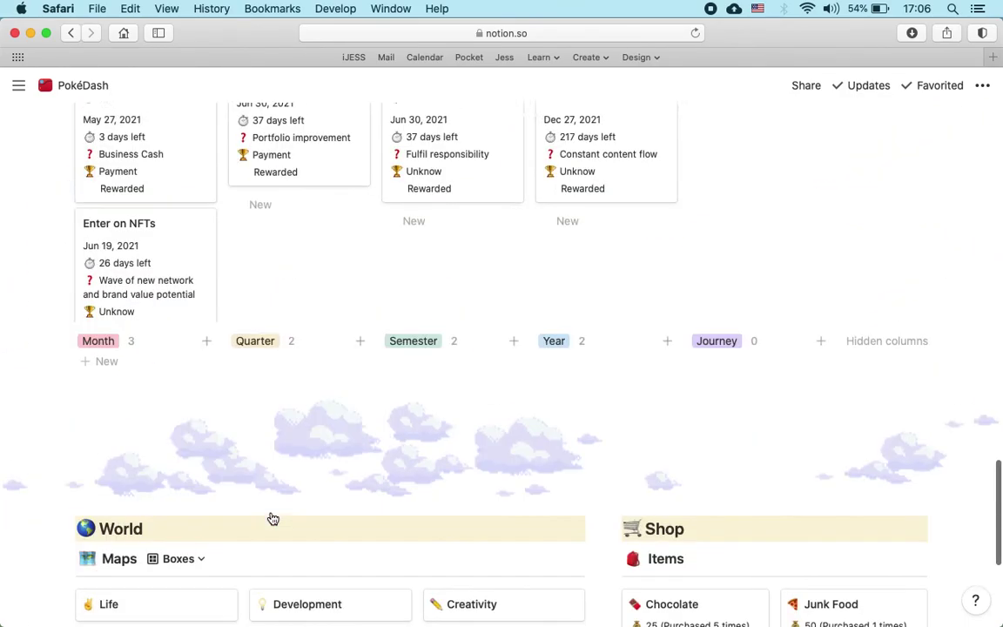
pyautogui.scroll(10, 273, 519)
pyautogui.scroll(-2, 272, 519)
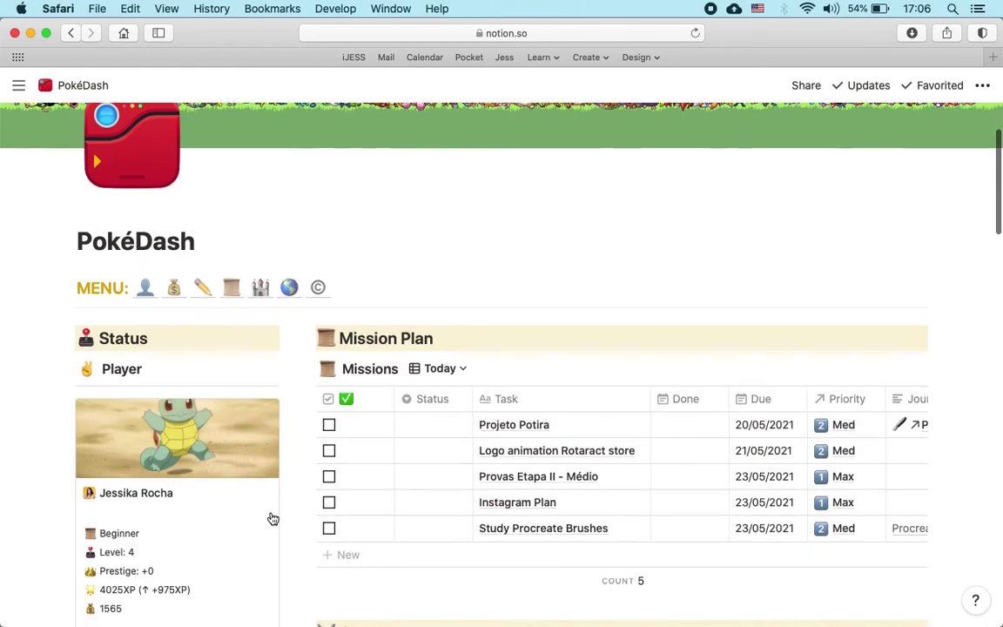
pyautogui.scroll(2, 273, 519)
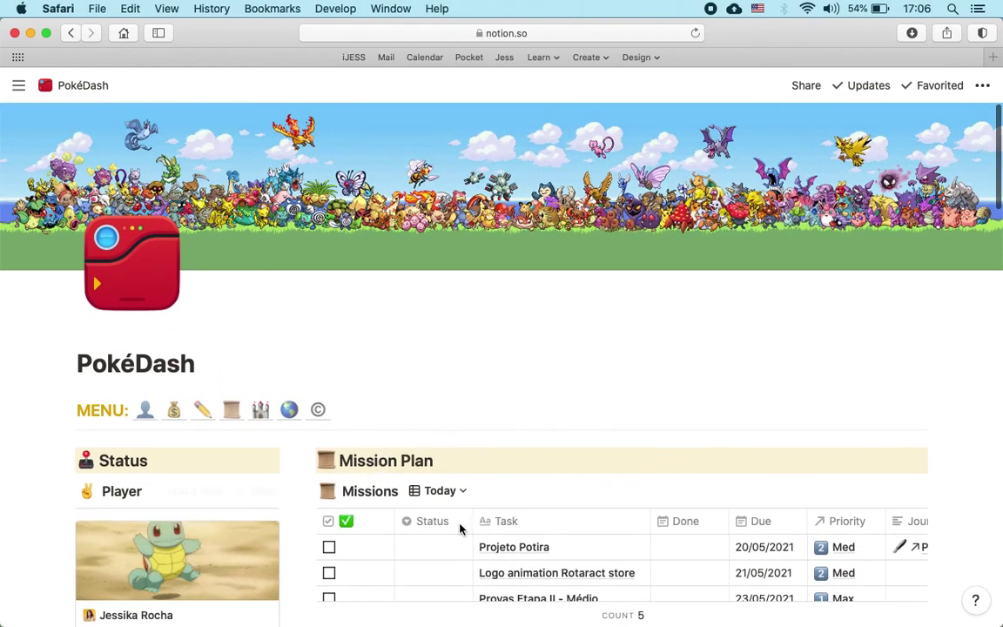
# Examine the dashboard's Status card, Mission Plan, Daily Quests and Buttons sections
pyautogui.scroll(-4, 461, 528)
pyautogui.scroll(3, 461, 531)
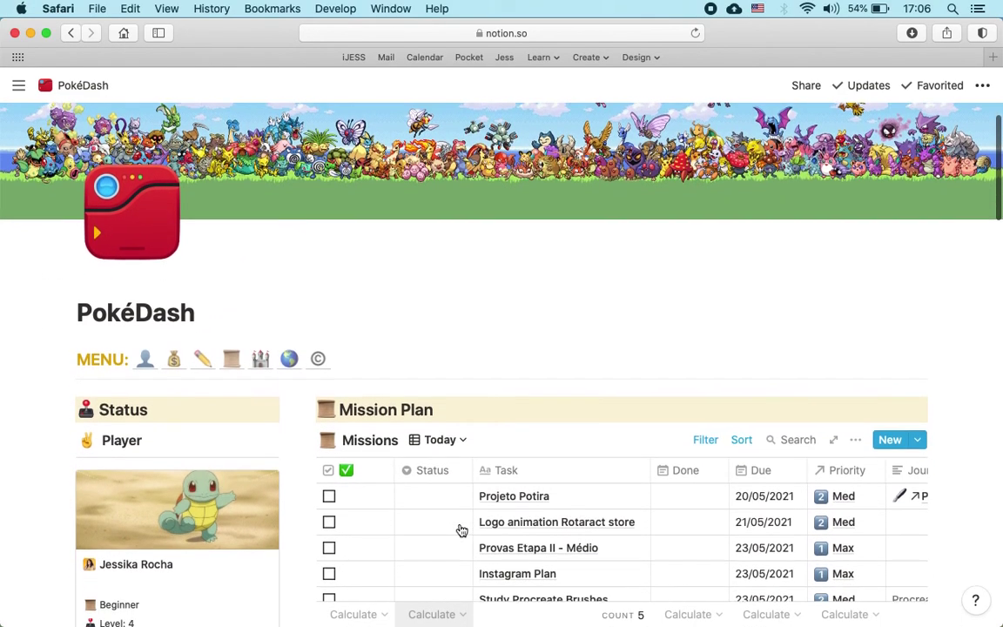
pyautogui.scroll(-3, 461, 530)
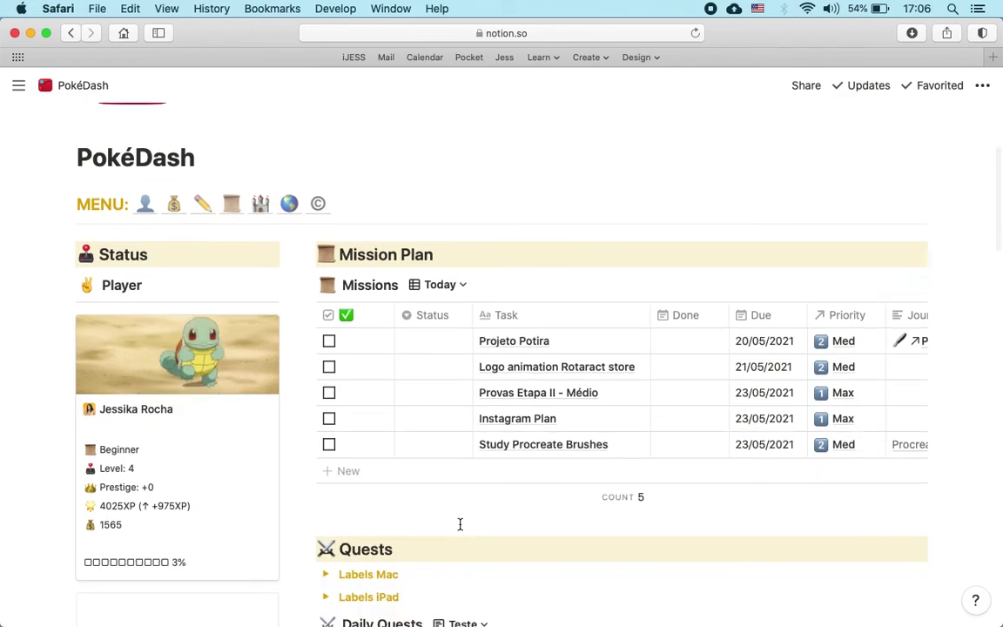
pyautogui.scroll(-10, 460, 524)
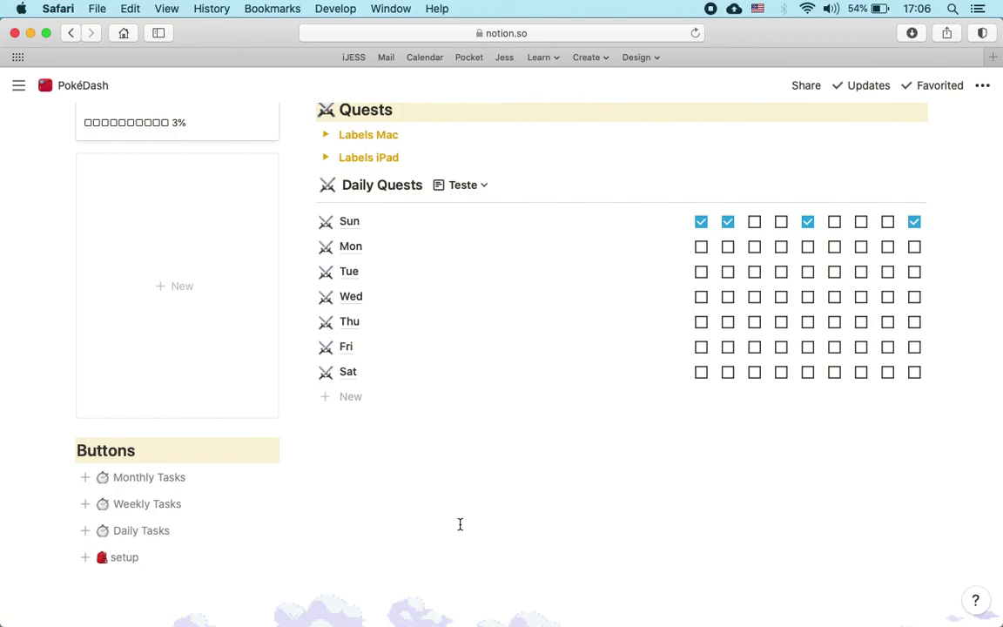
pyautogui.scroll(15, 460, 524)
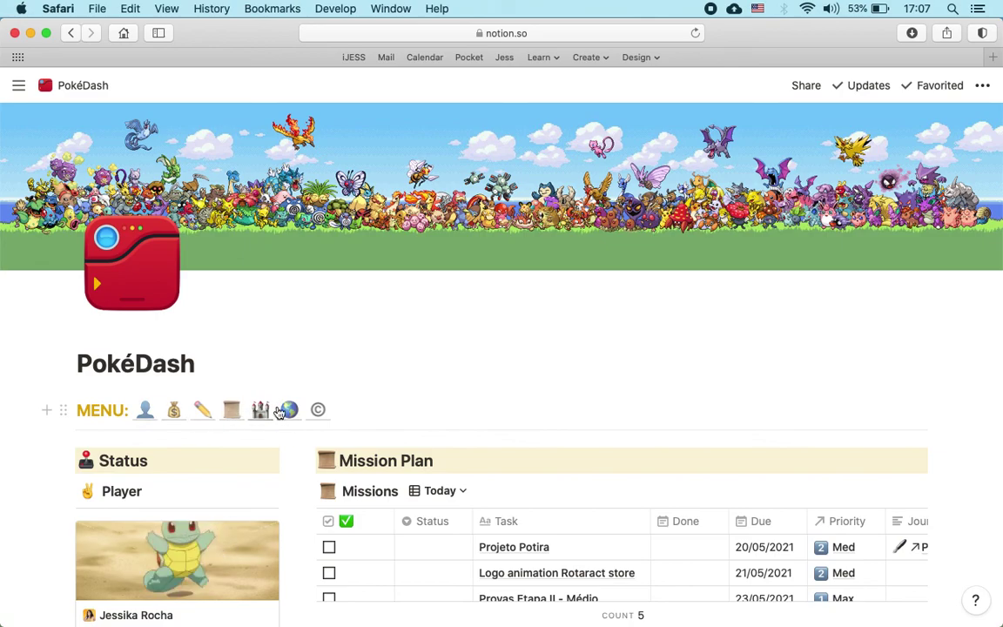
pyautogui.scroll(-10, 470, 535)
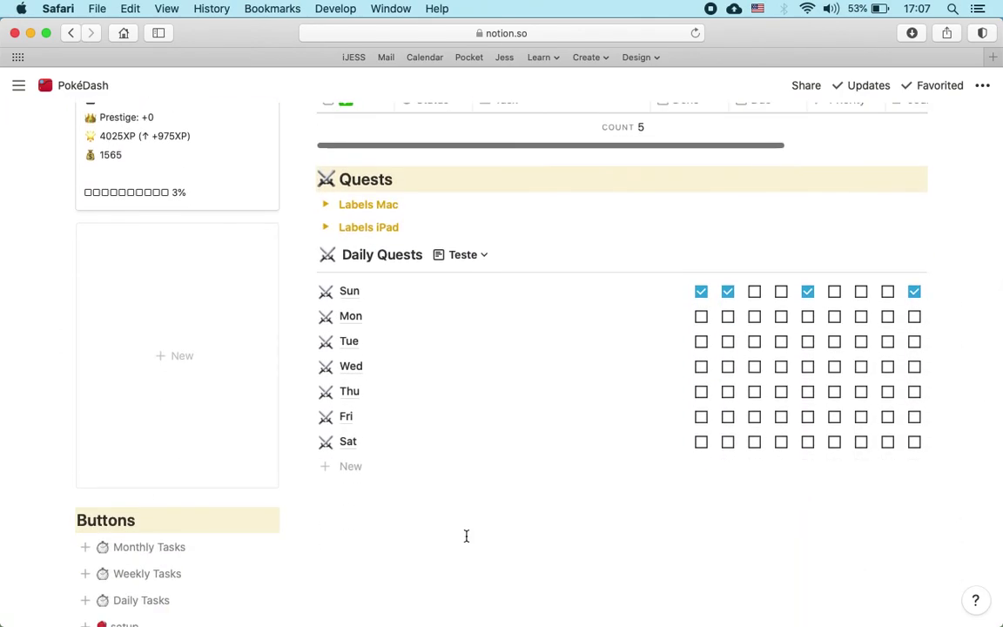
pyautogui.scroll(10, 466, 536)
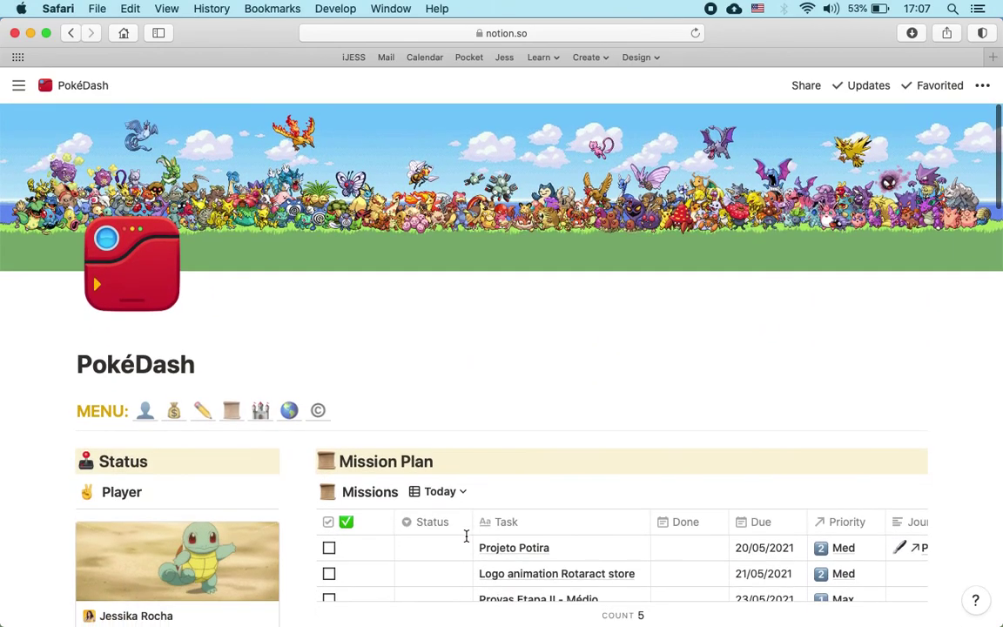
pyautogui.scroll(-15, 466, 540)
pyautogui.scroll(15, 465, 540)
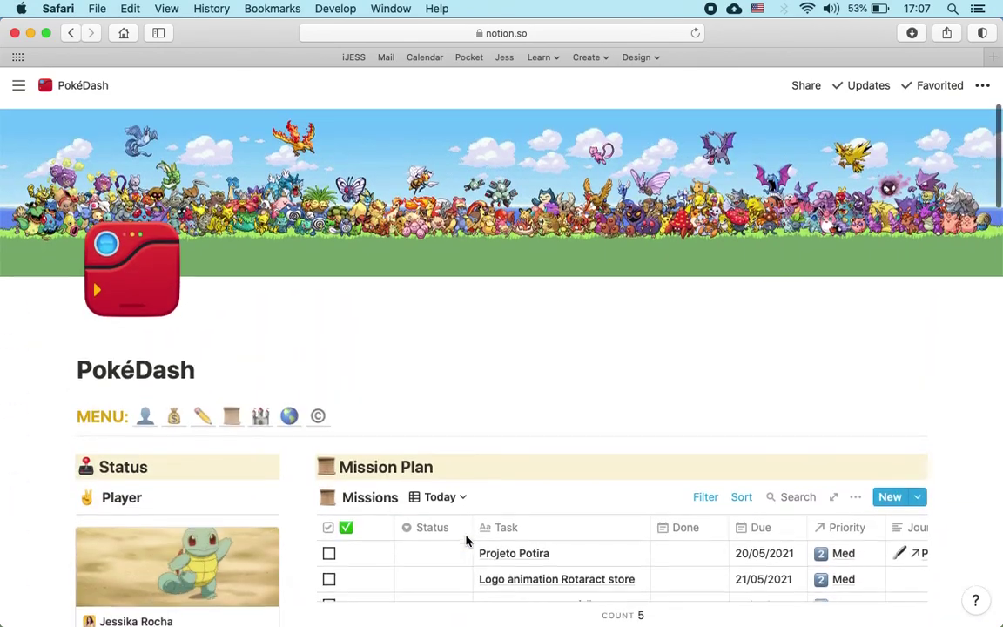
pyautogui.scroll(-5, 466, 540)
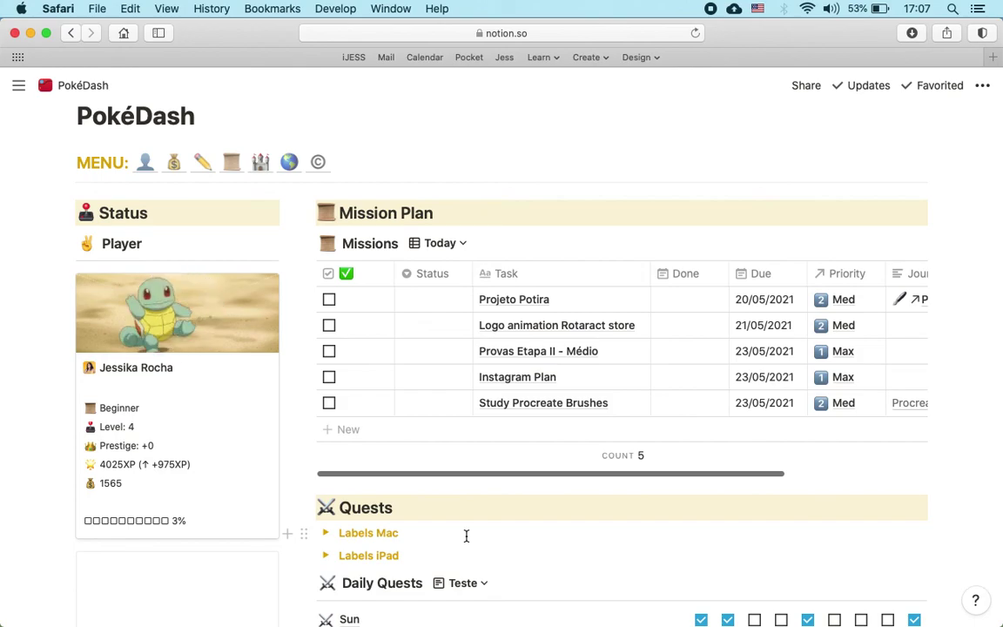
pyautogui.scroll(-9, 466, 536)
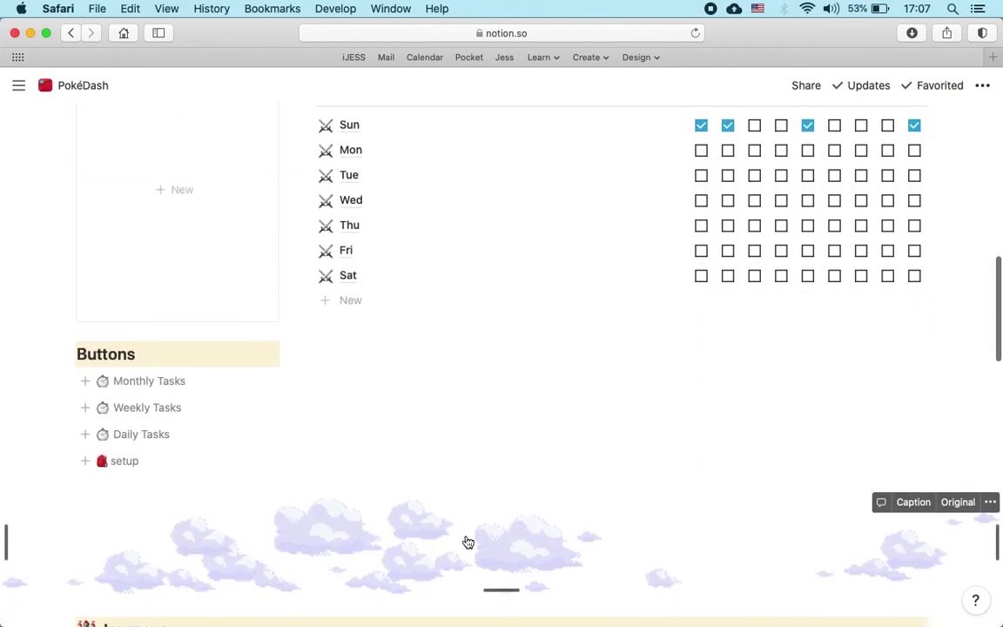
pyautogui.scroll(1, 467, 543)
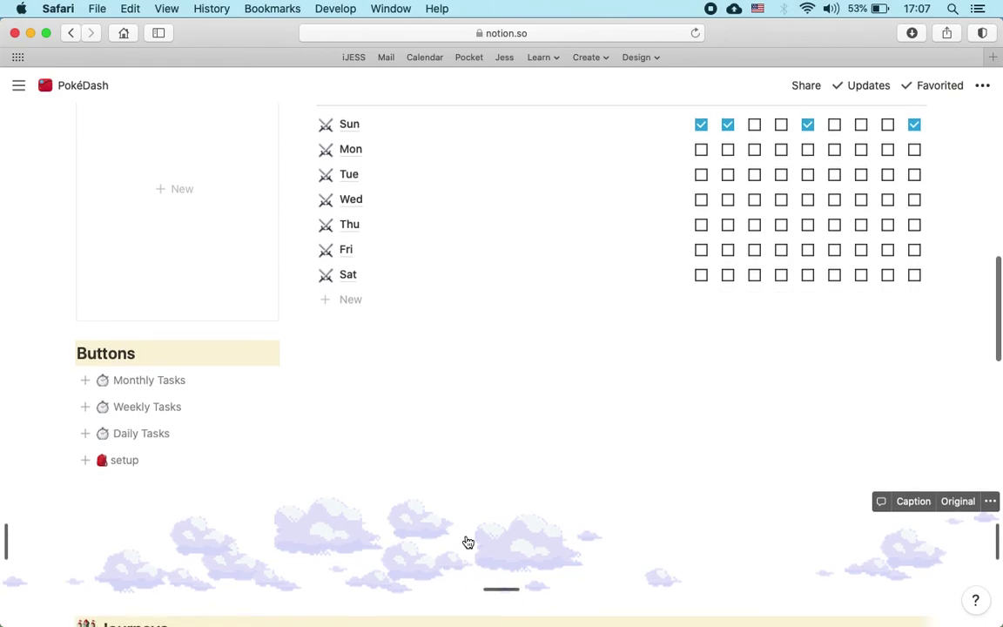
pyautogui.scroll(-1, 467, 542)
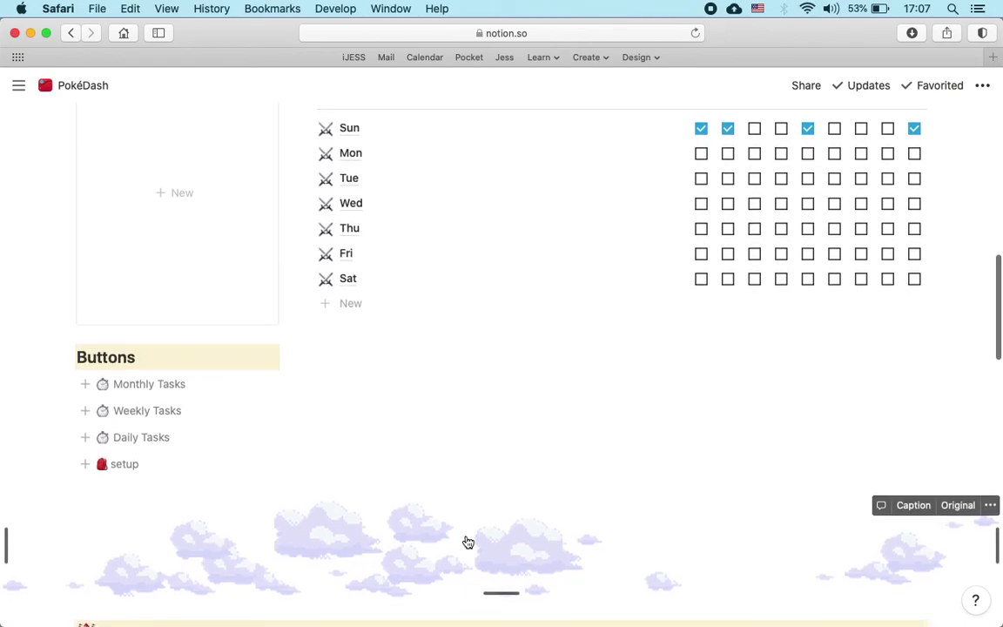
pyautogui.scroll(1, 467, 542)
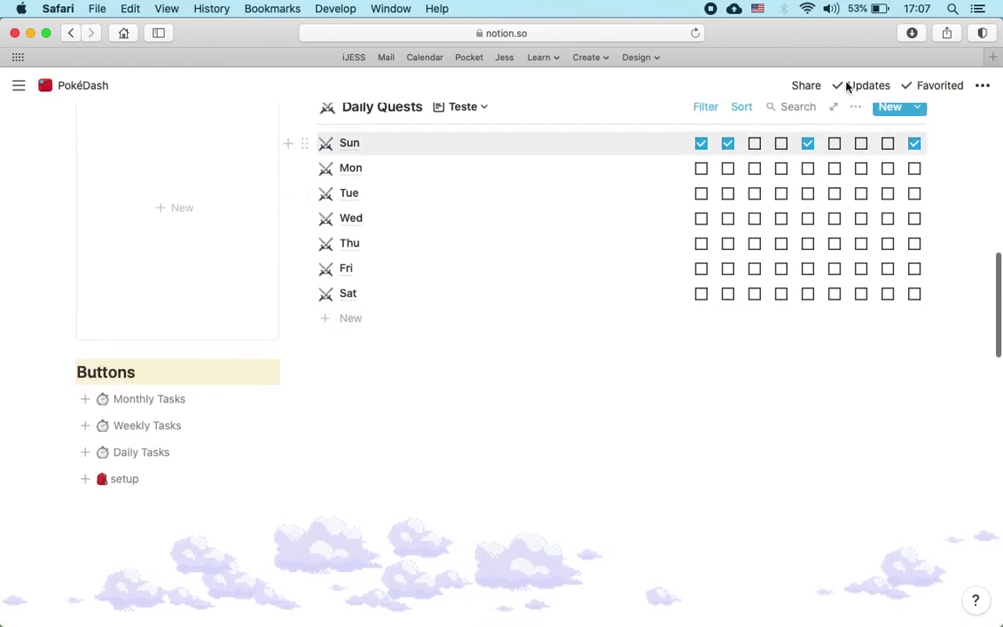